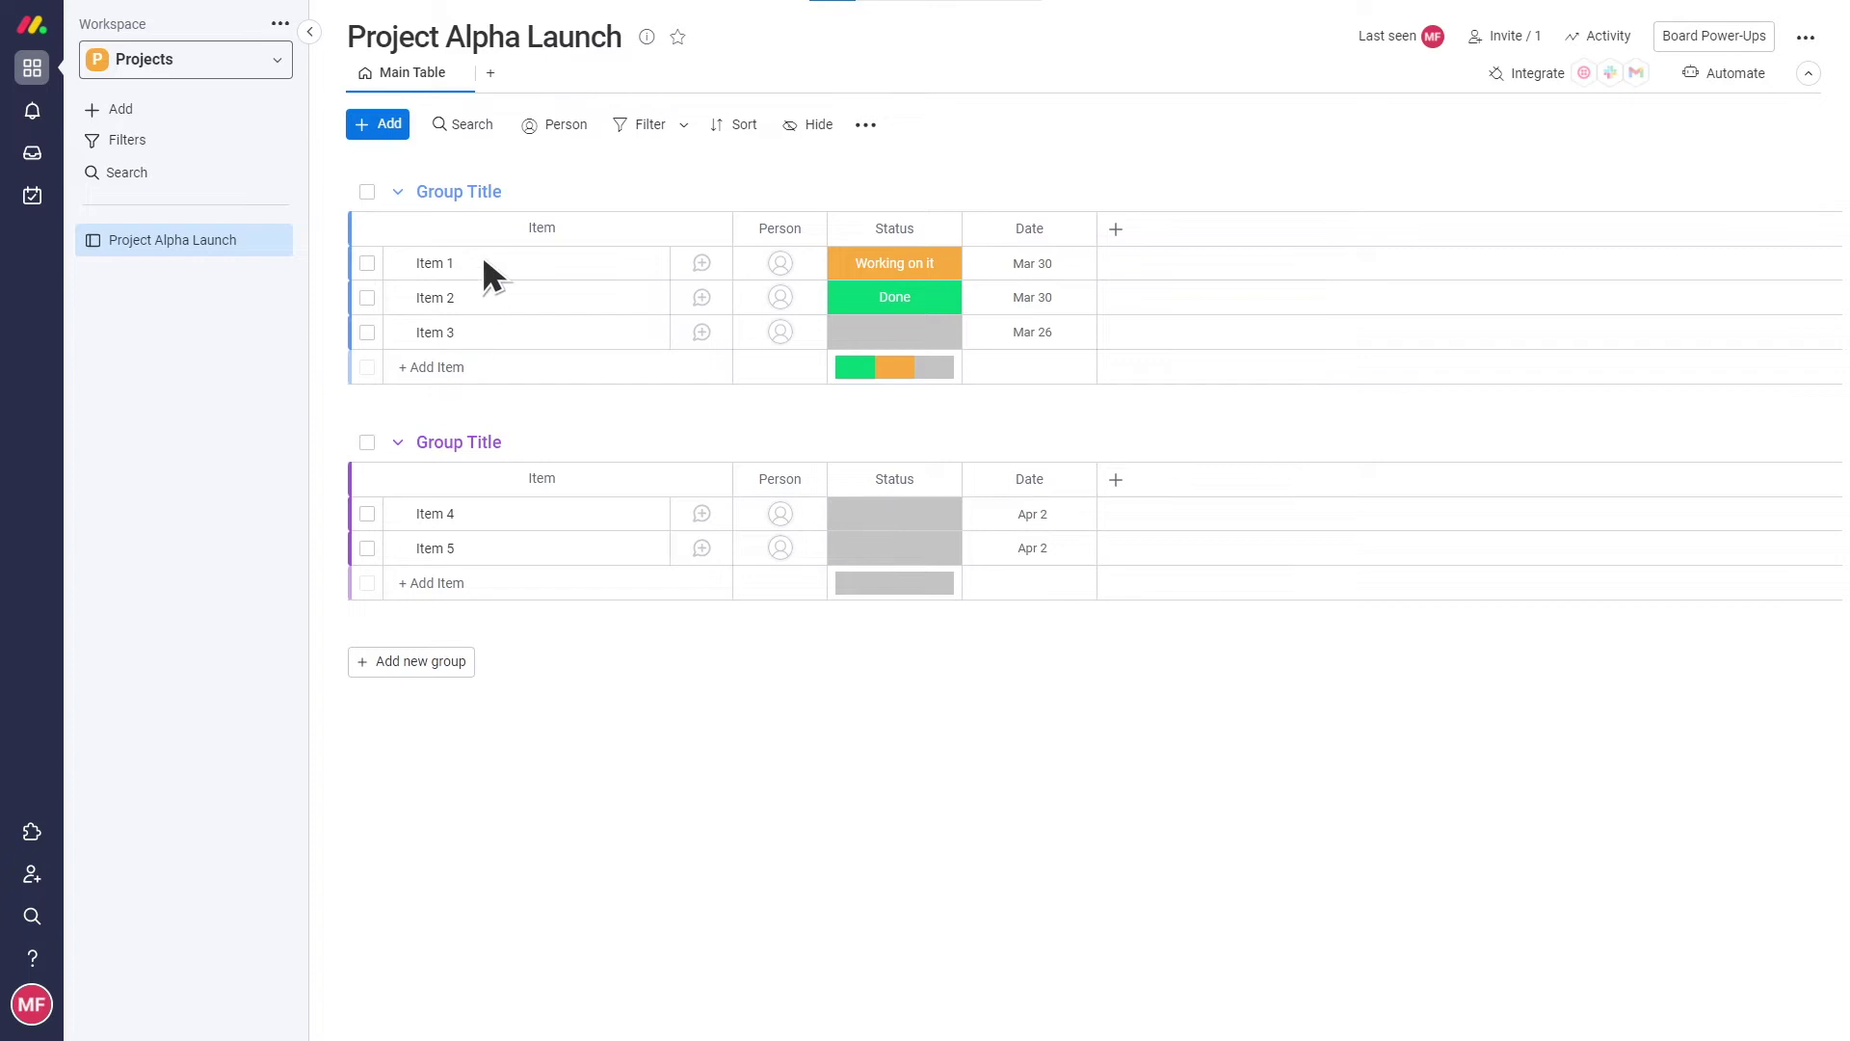
Step: Rename the first three items to Task 1, Task 2 and Task 3
left_click(484, 263)
type("Task")
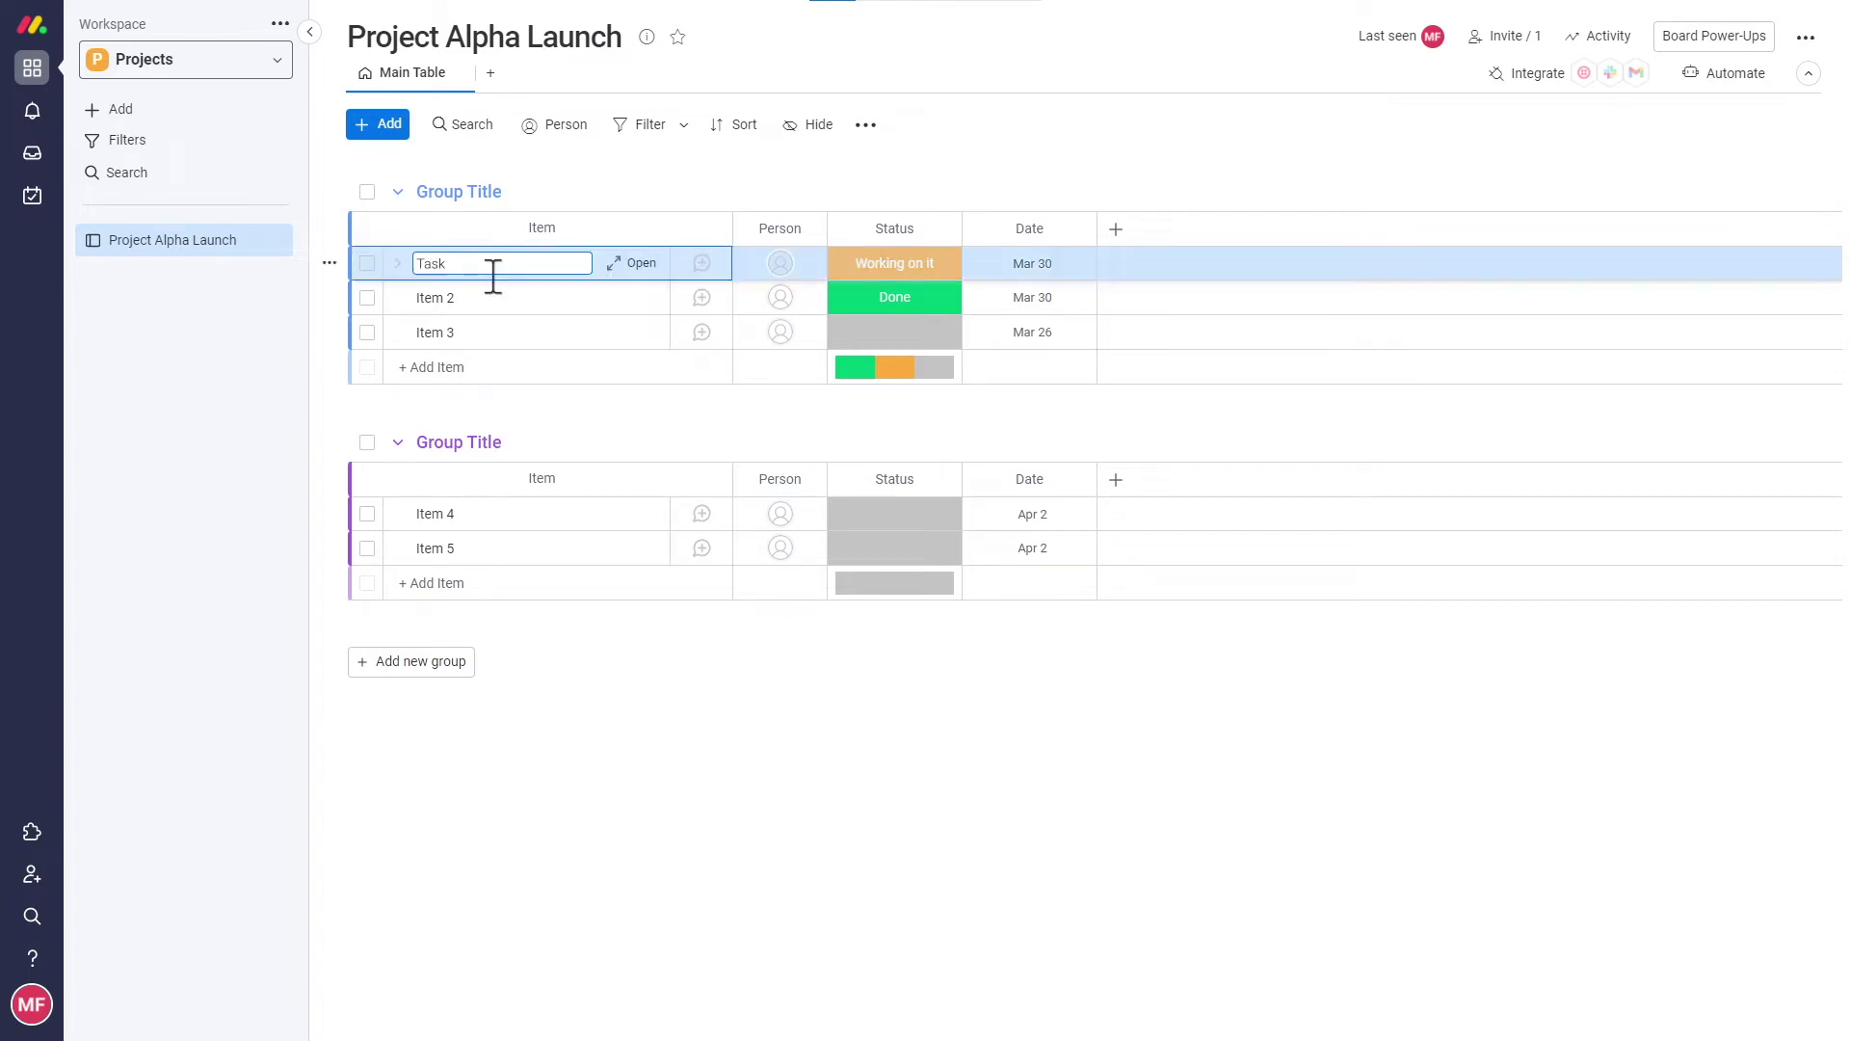
left_click(492, 301)
type("Task 2")
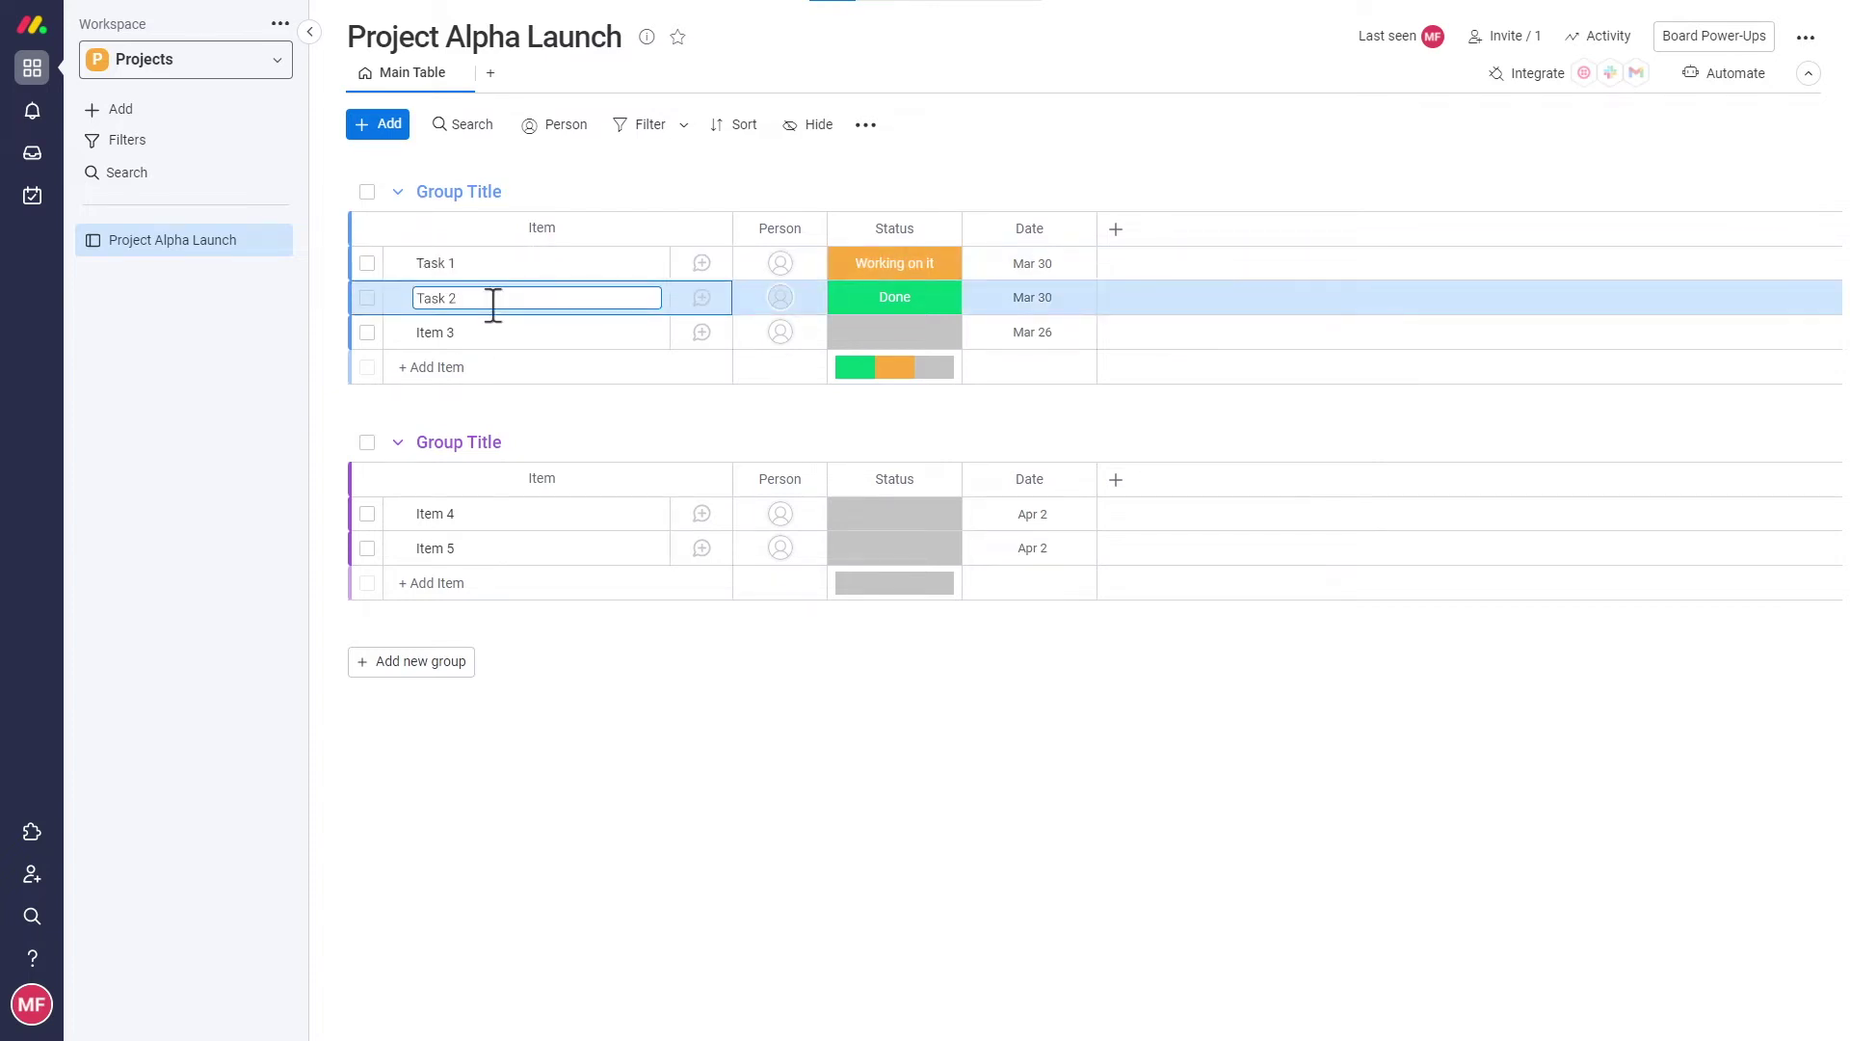
left_click(489, 332)
type("Task")
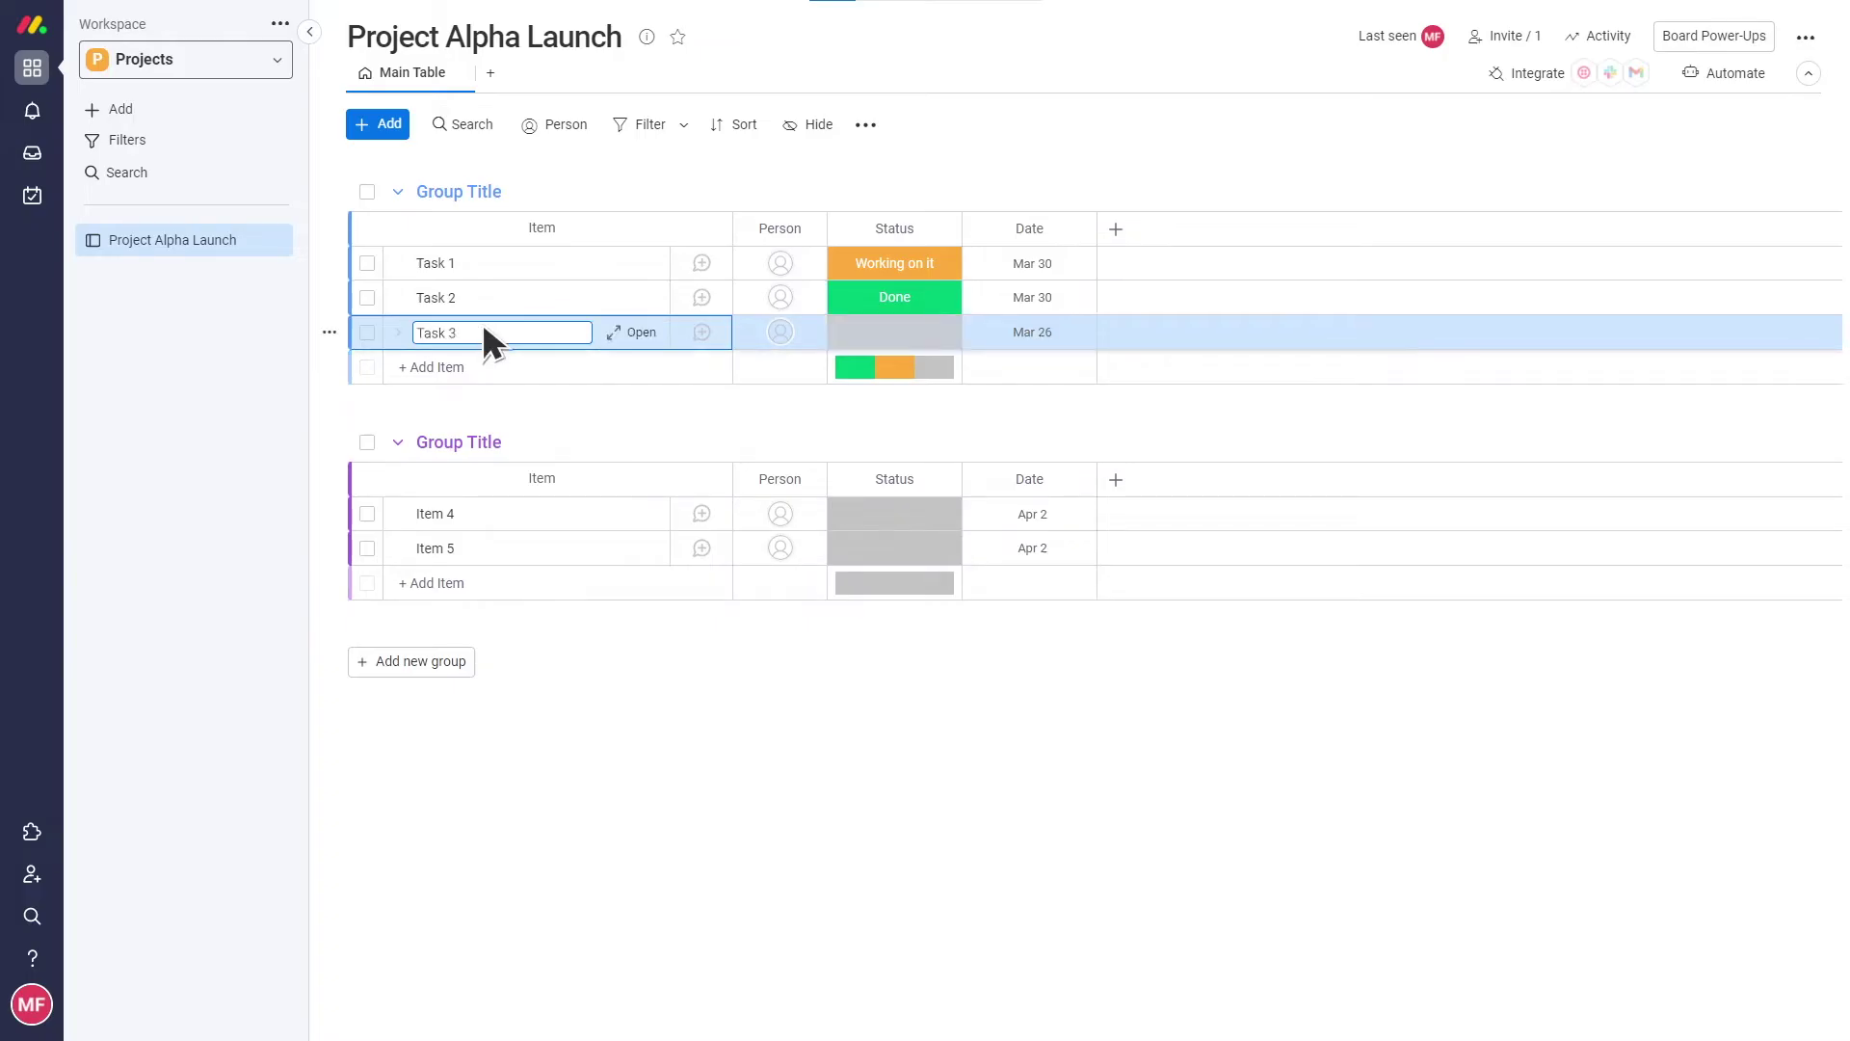
Step: Delete Item 4 and Item 5 from the board
left_click(367, 514)
left_click(367, 545)
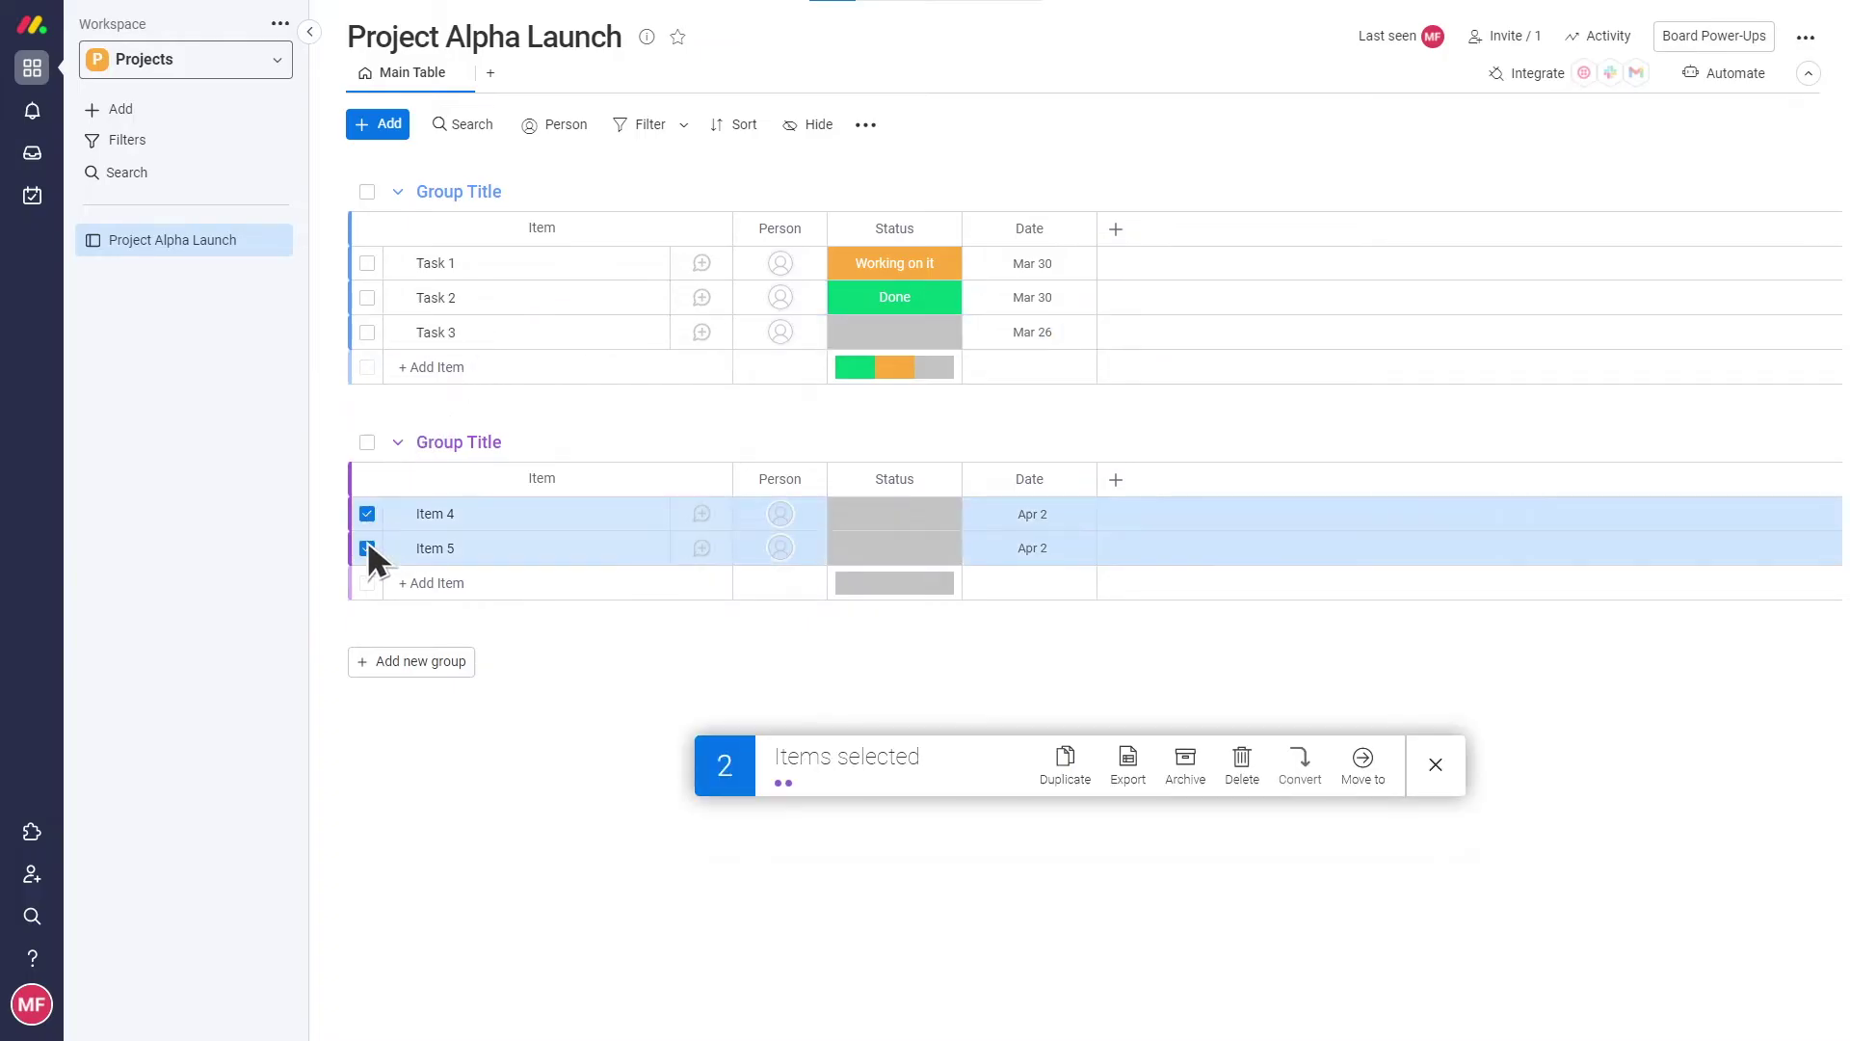
left_click(1241, 758)
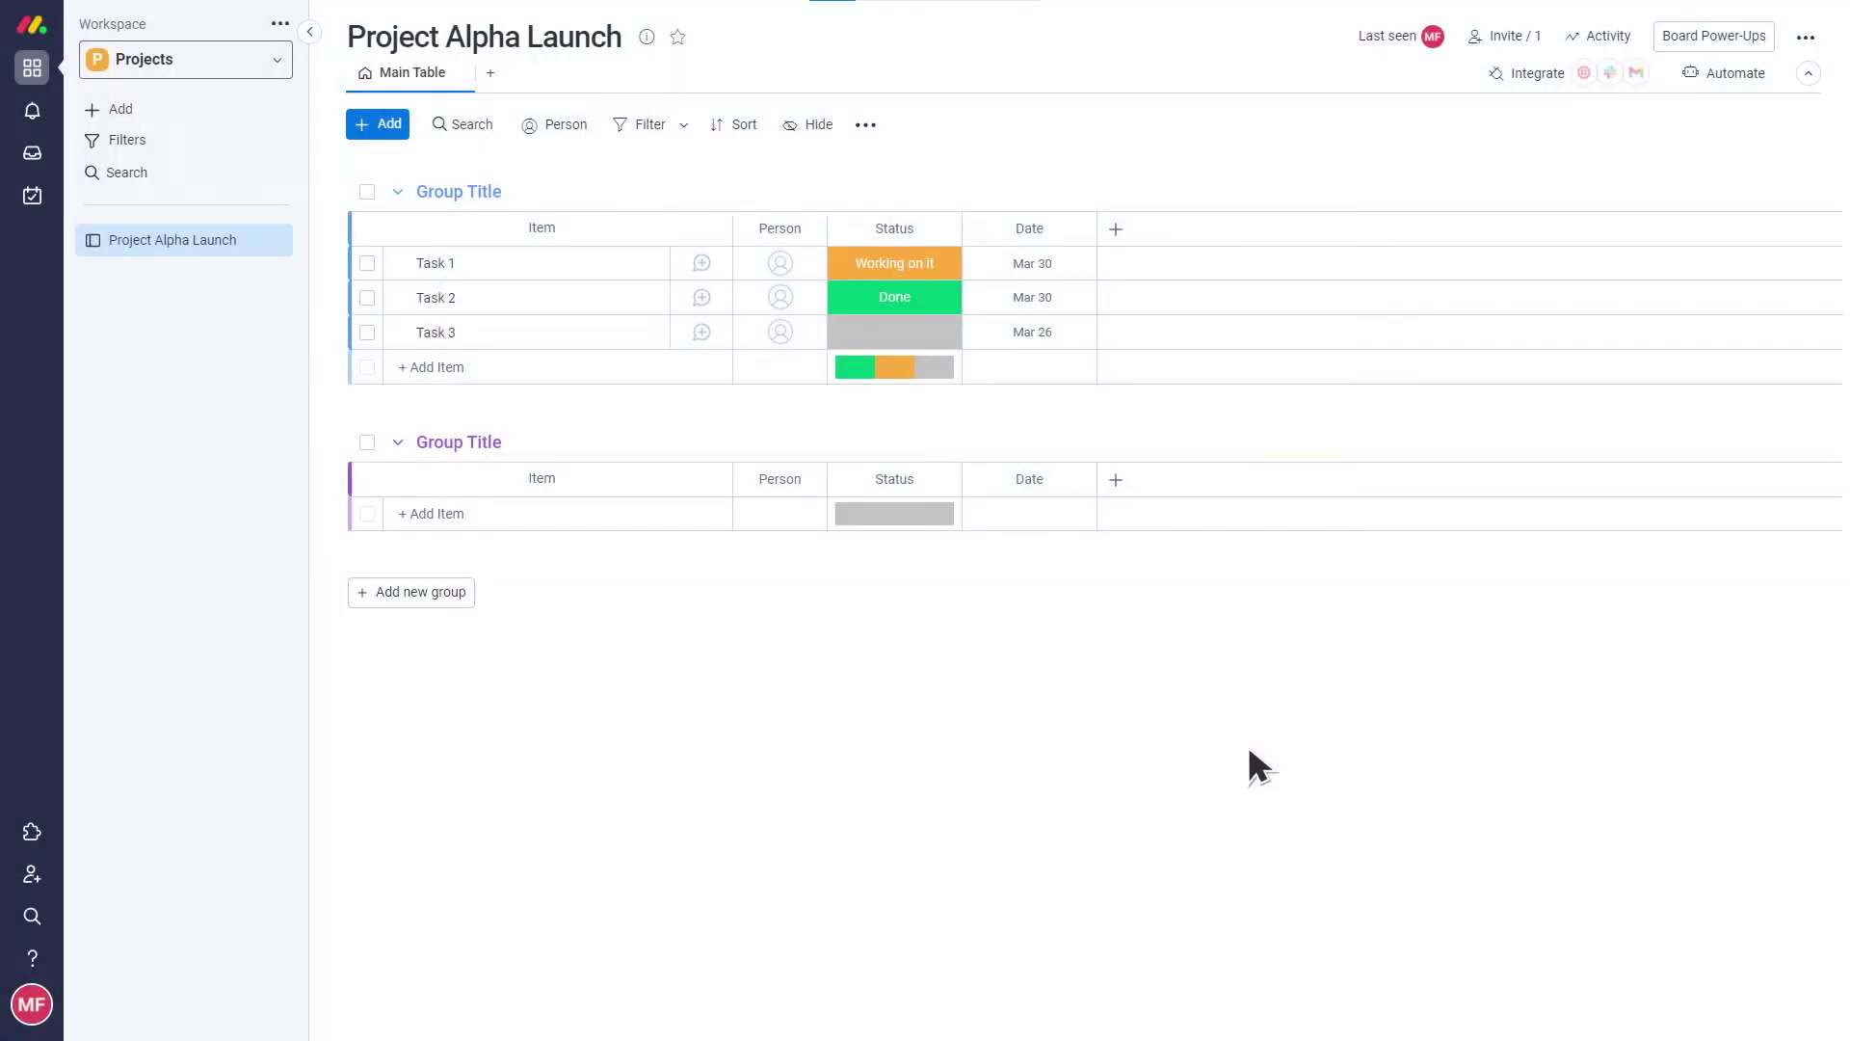
Step: Rename the first two groups to Planning and Execution
left_click(510, 192)
type("Planning")
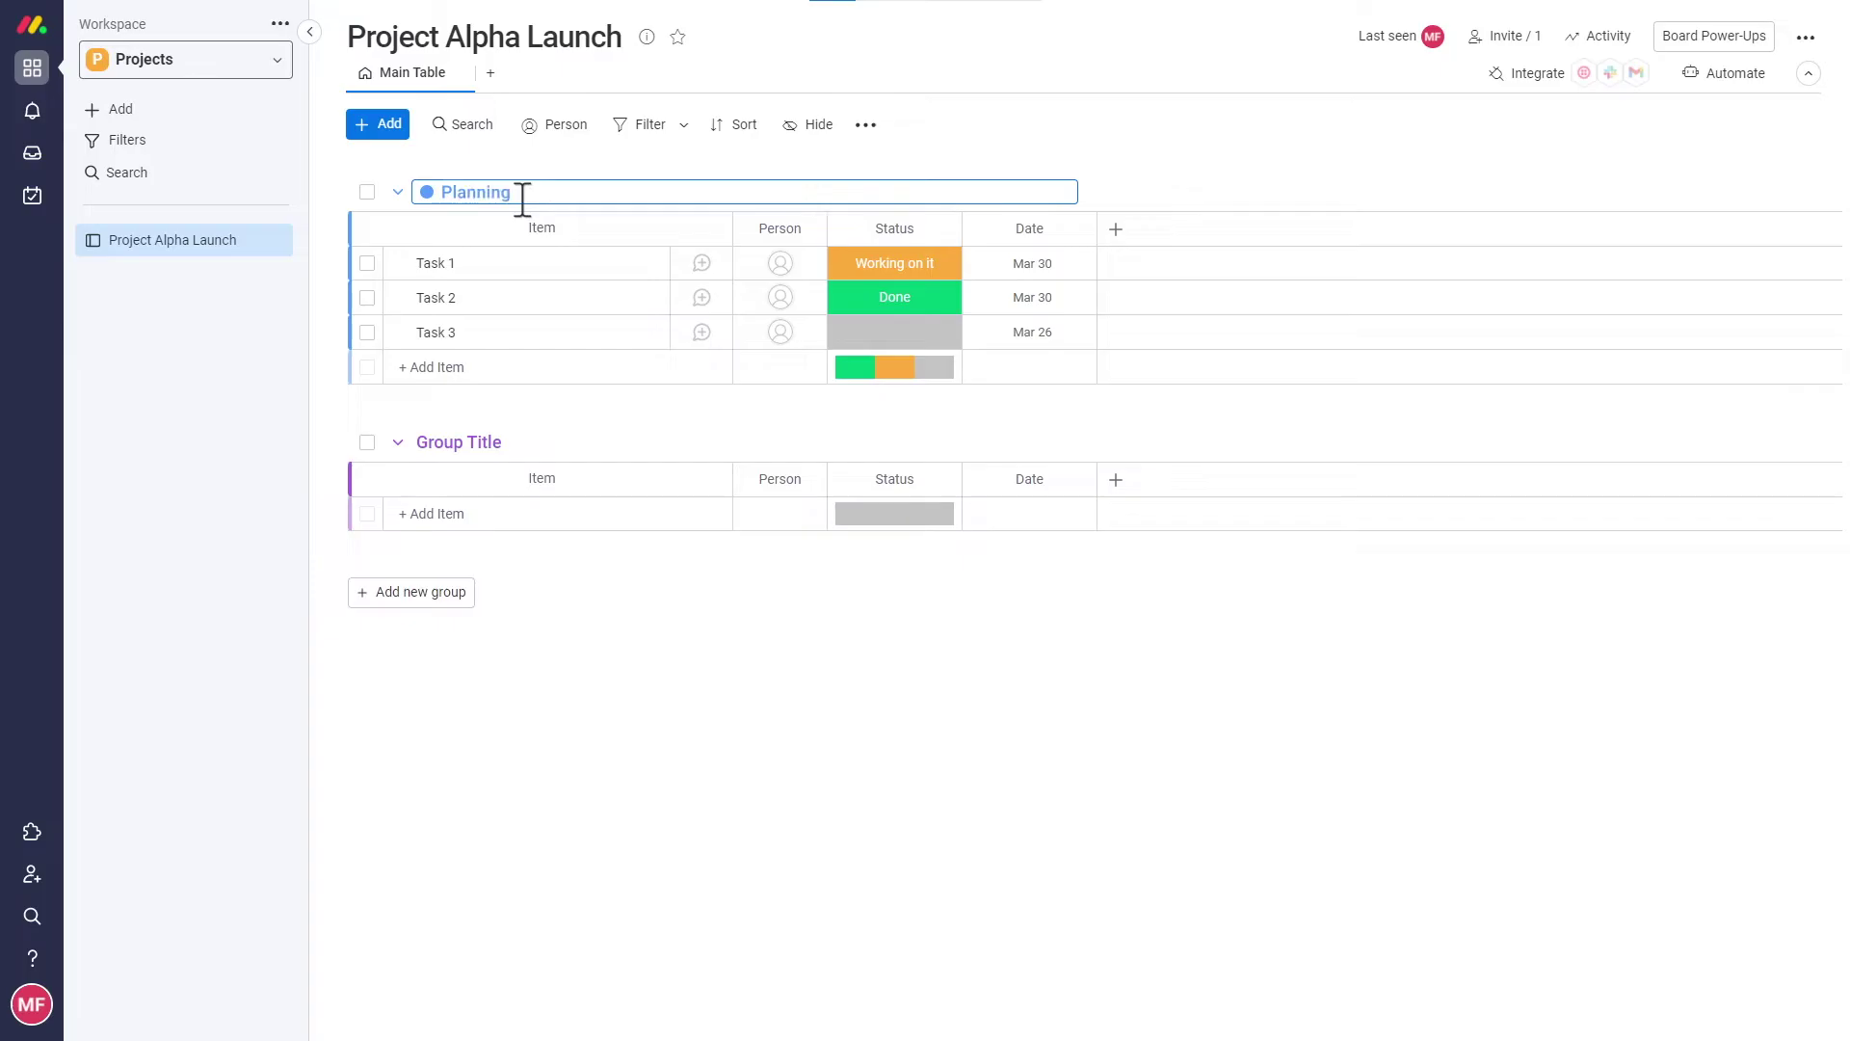
key("Return")
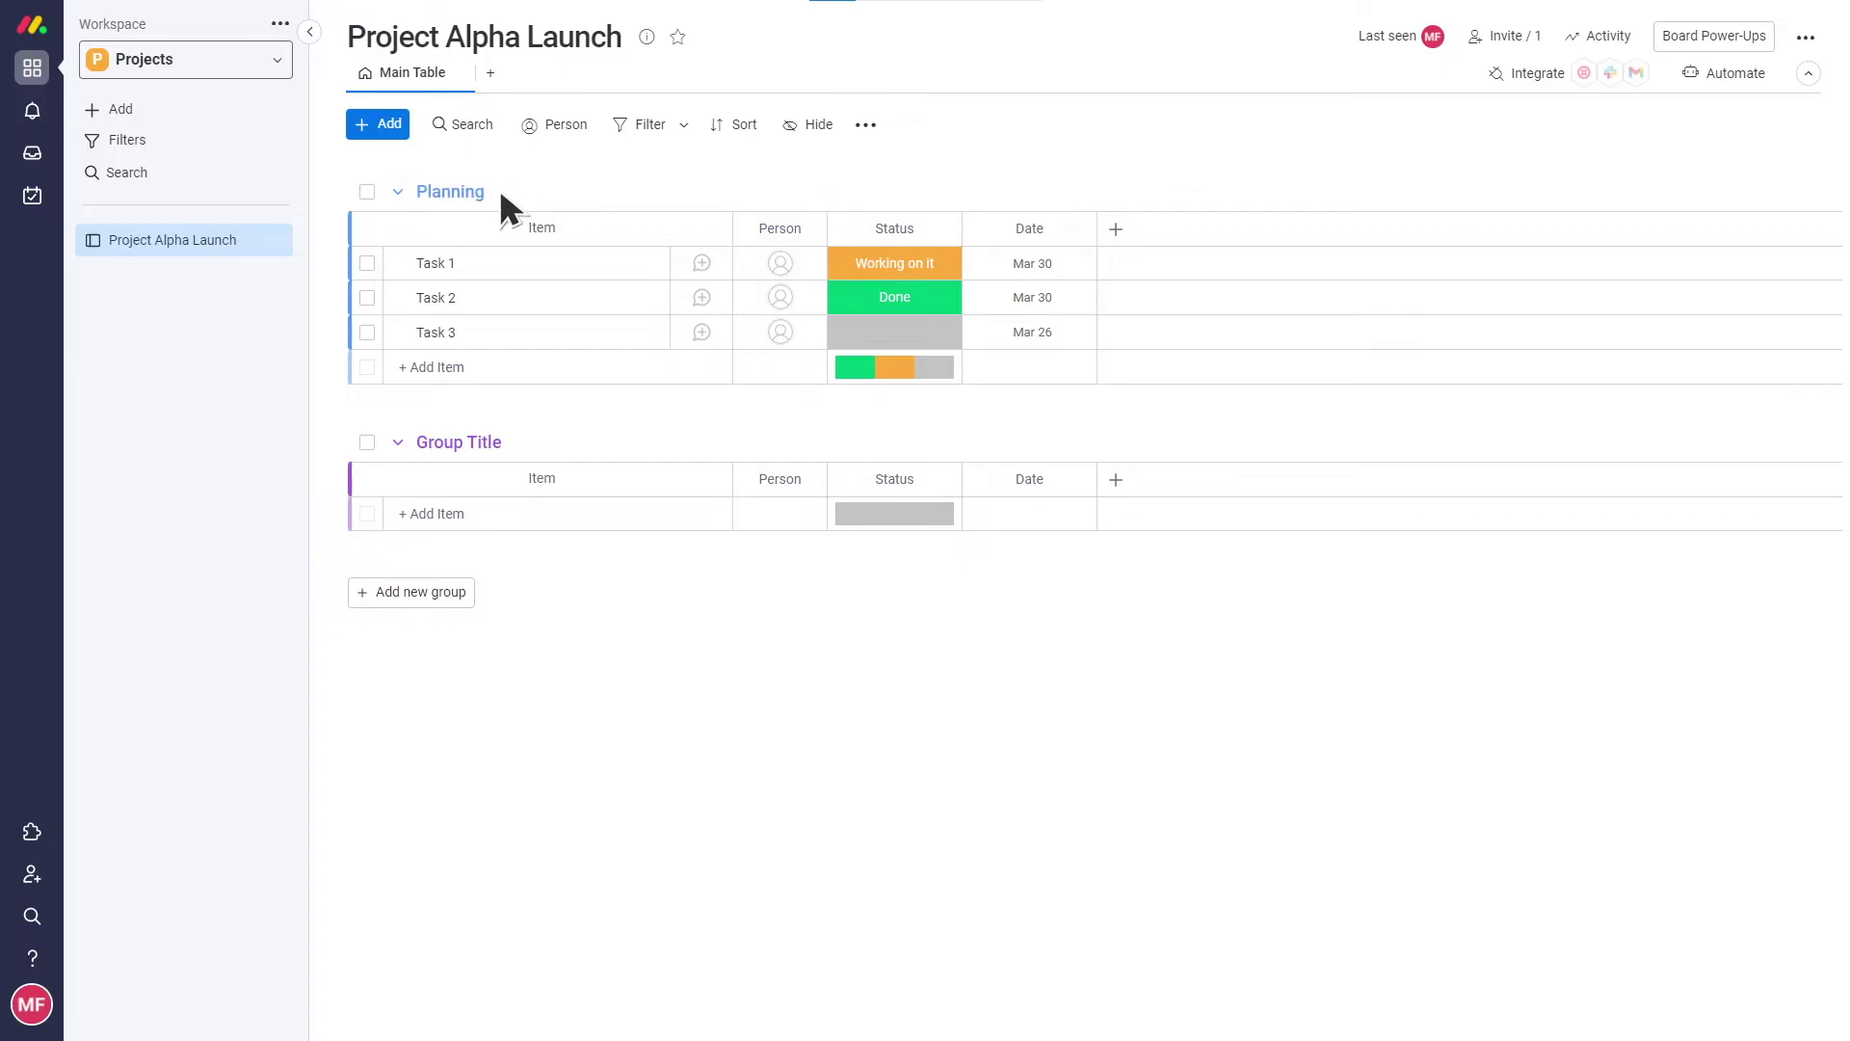
left_click(491, 443)
type("Execution")
key("Return")
Step: Add a third group named Closure
left_click(425, 590)
key("ctrl+a")
key("BackSpace")
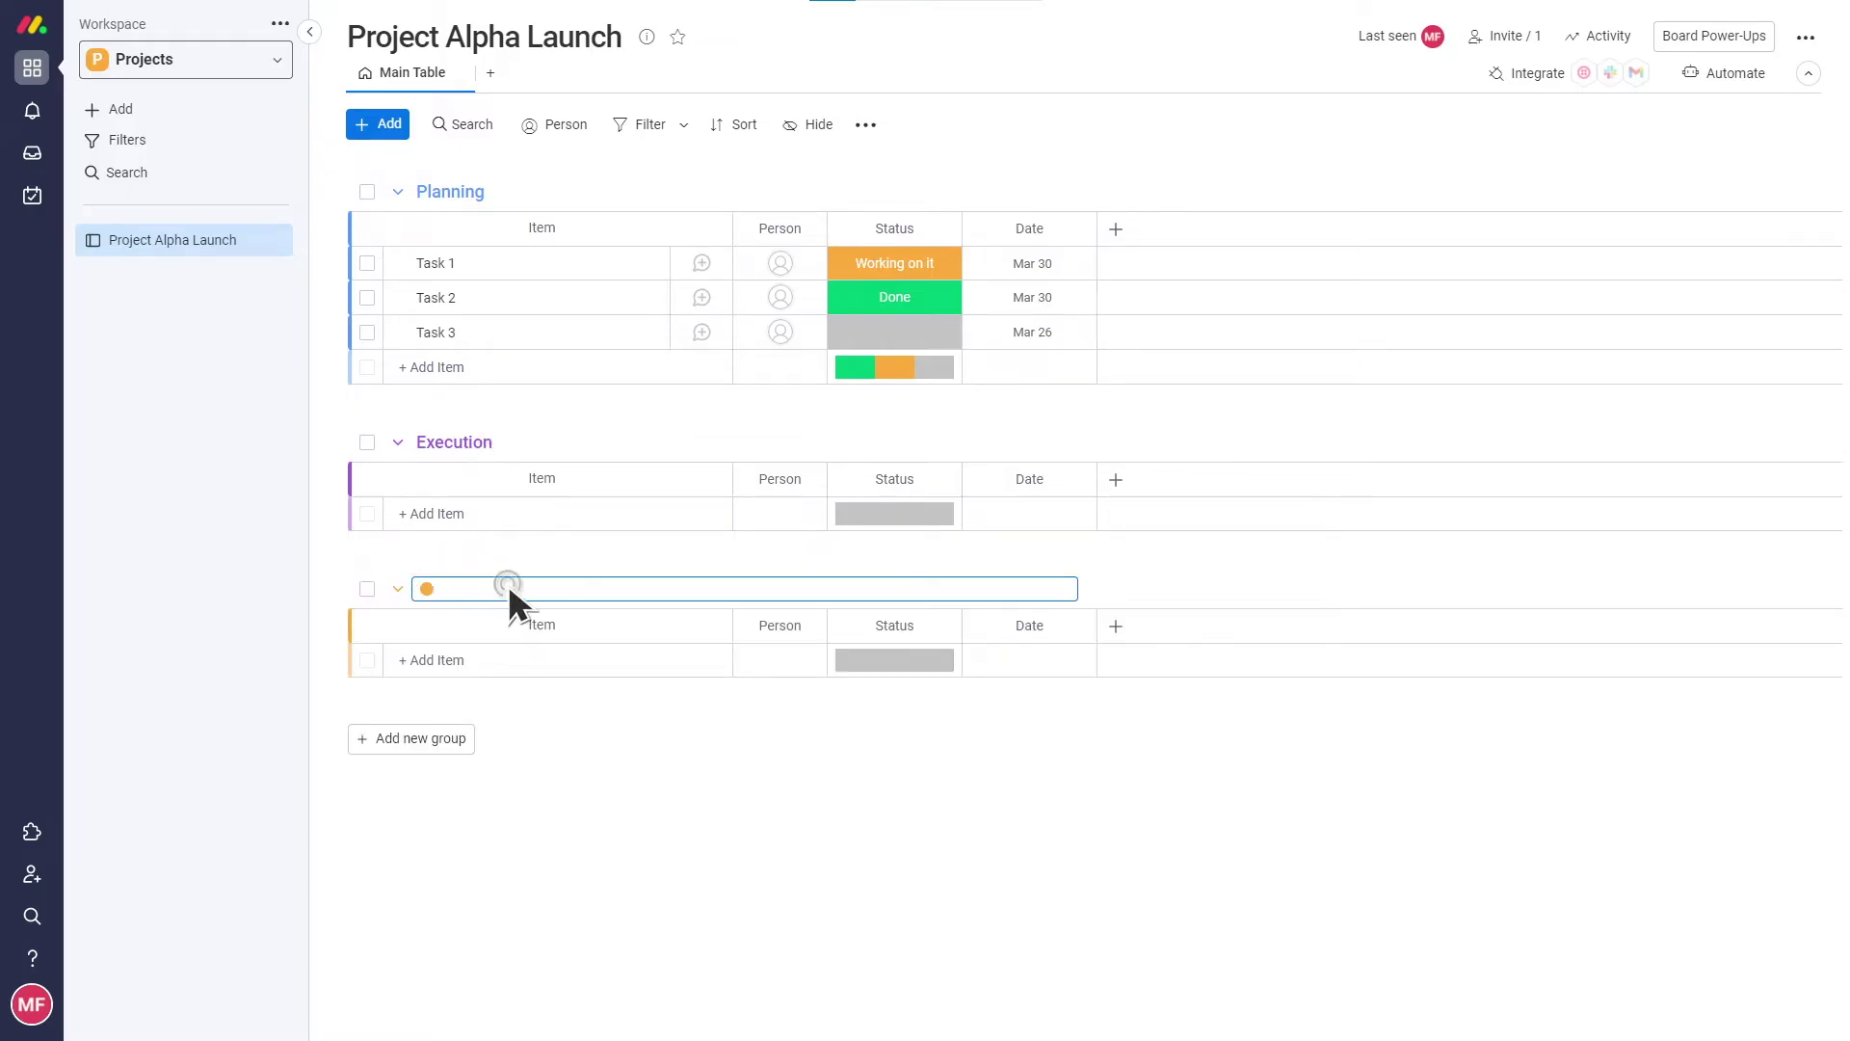
type("Closure")
key("Return")
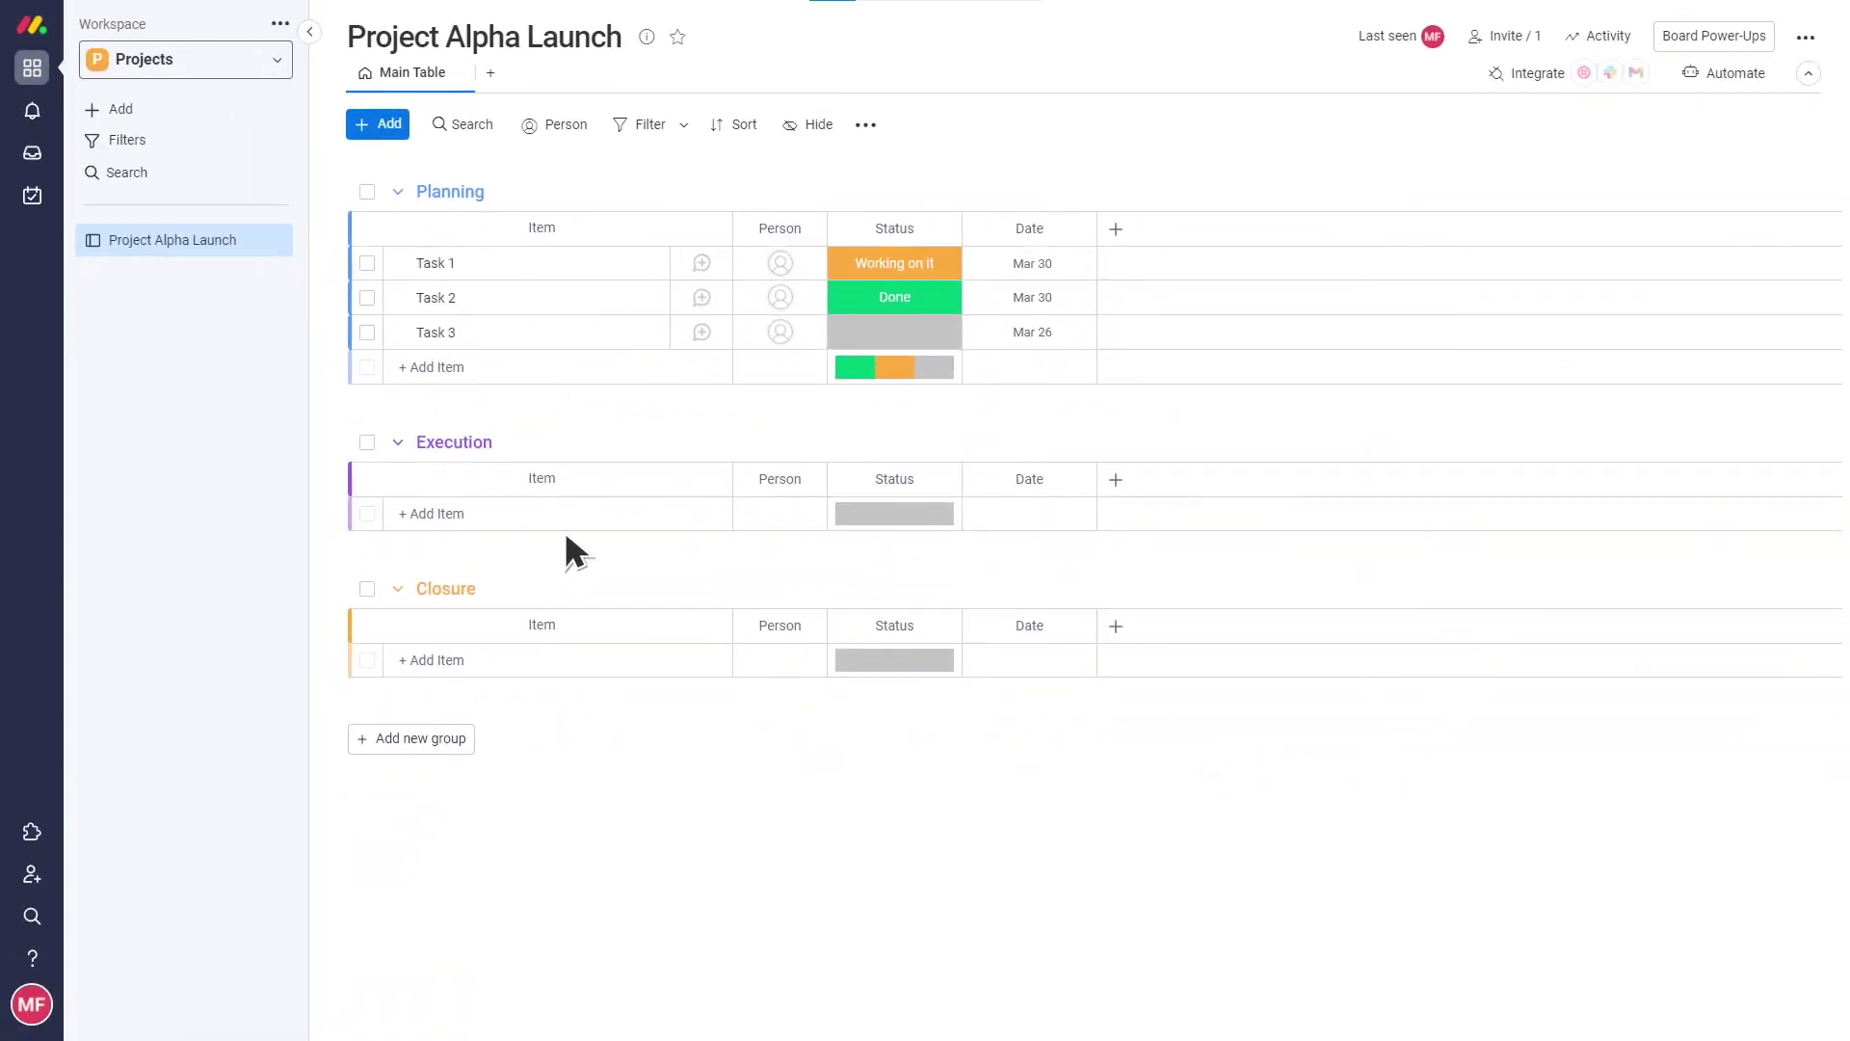
Step: Rename the Person column to Owner
left_click(788, 227)
type("Owner")
key("Return")
Step: Assign a teammate as the owner of Task 1
left_click(782, 258)
left_click(780, 256)
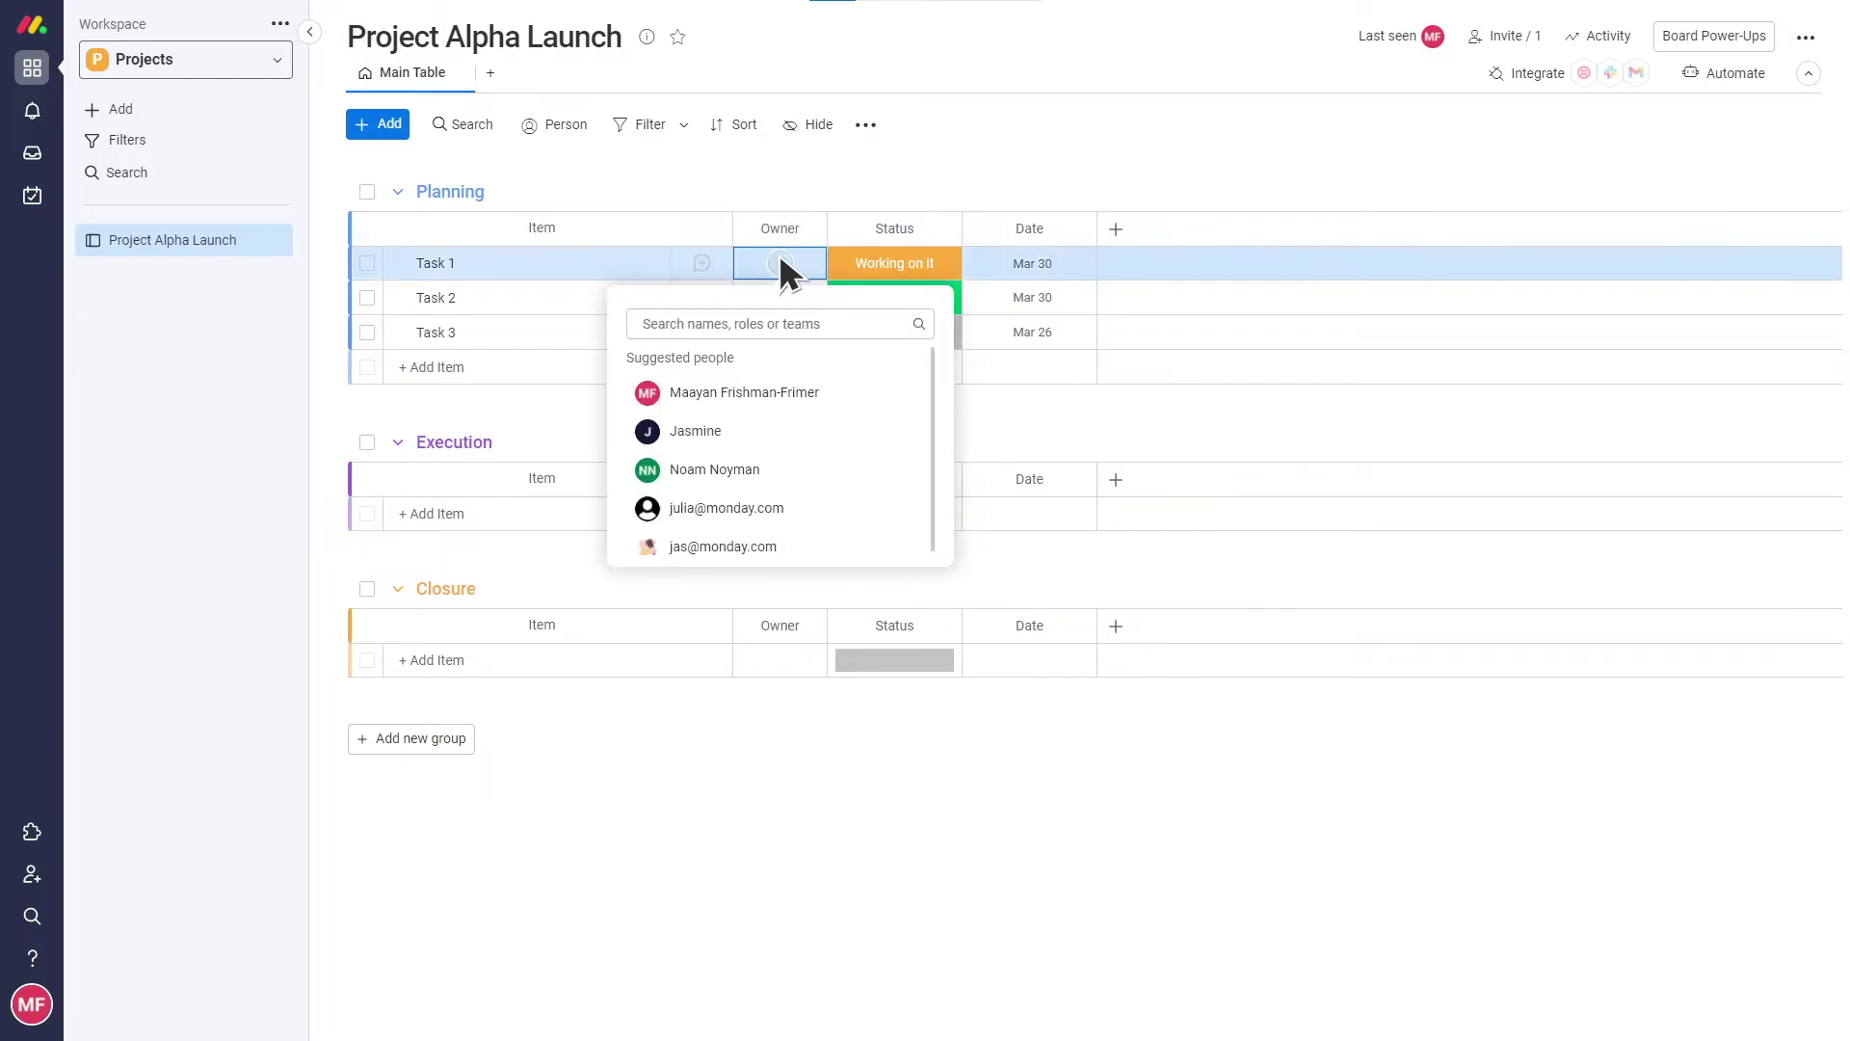
left_click(713, 430)
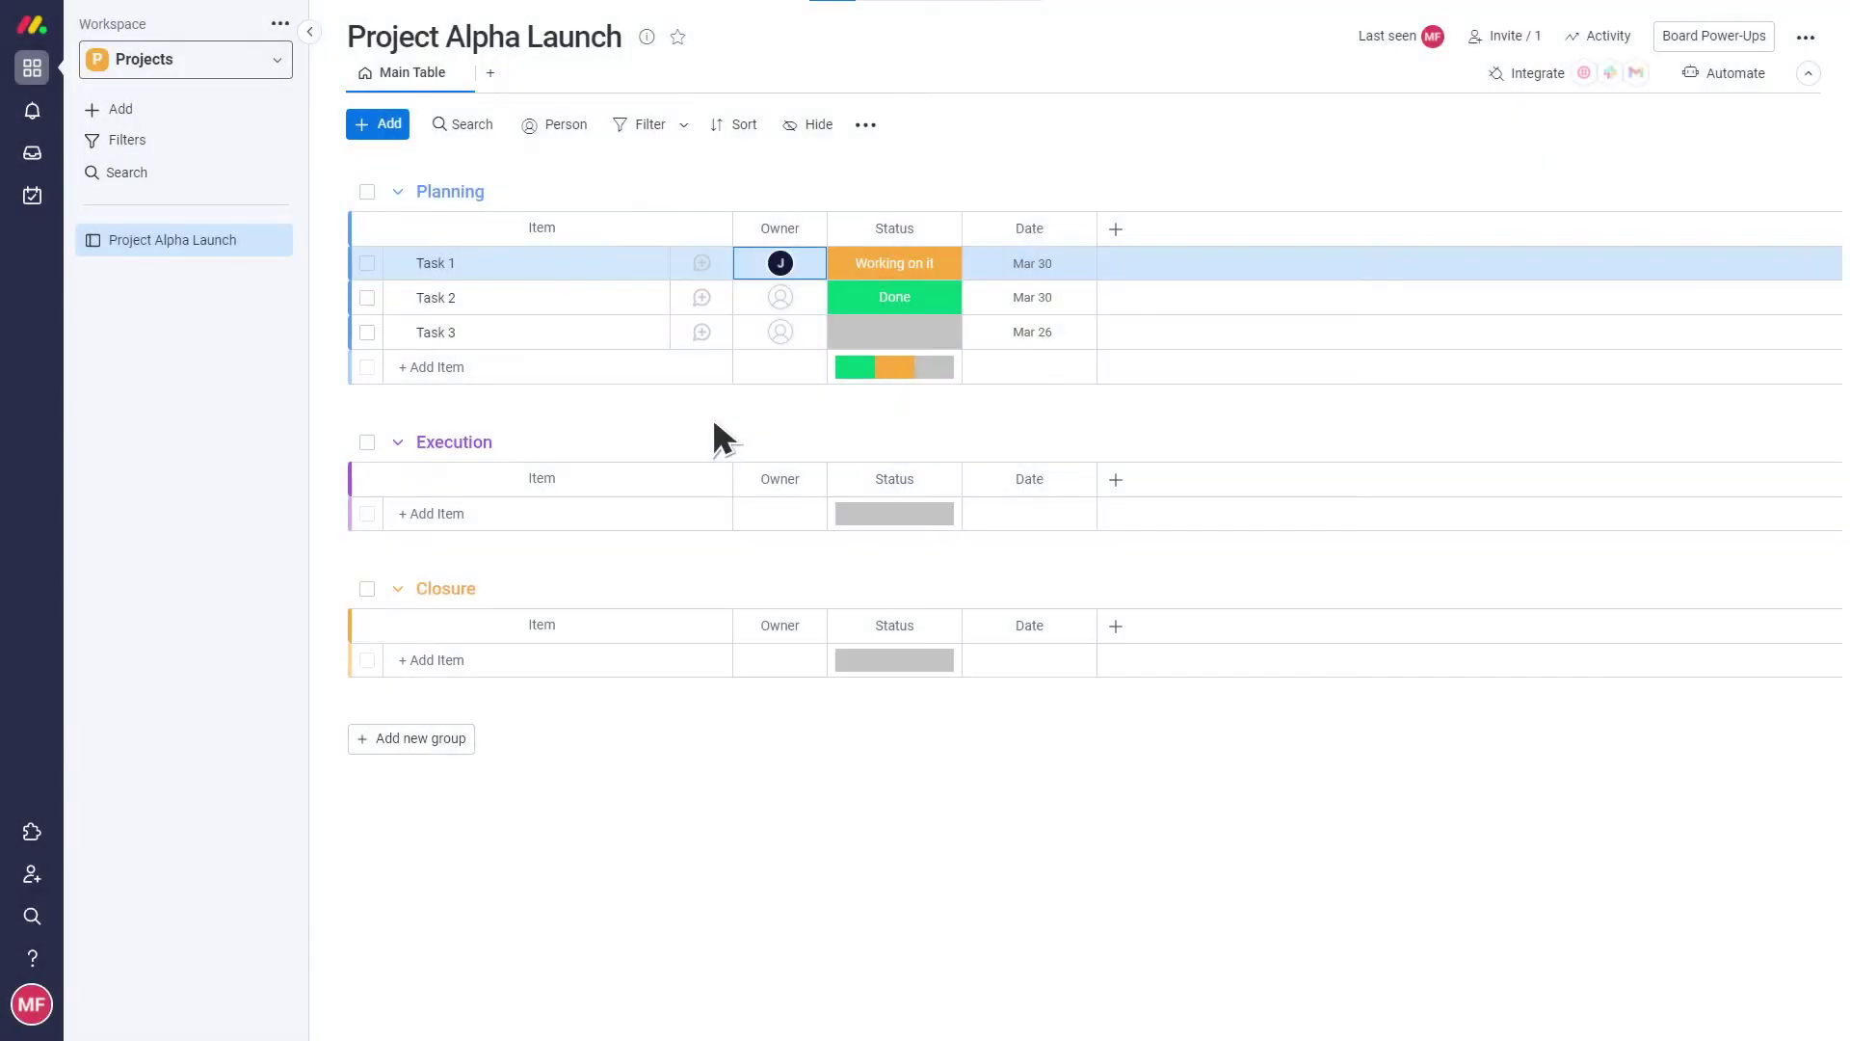
Step: Rename the Working on it status label to On Going
left_click(833, 254)
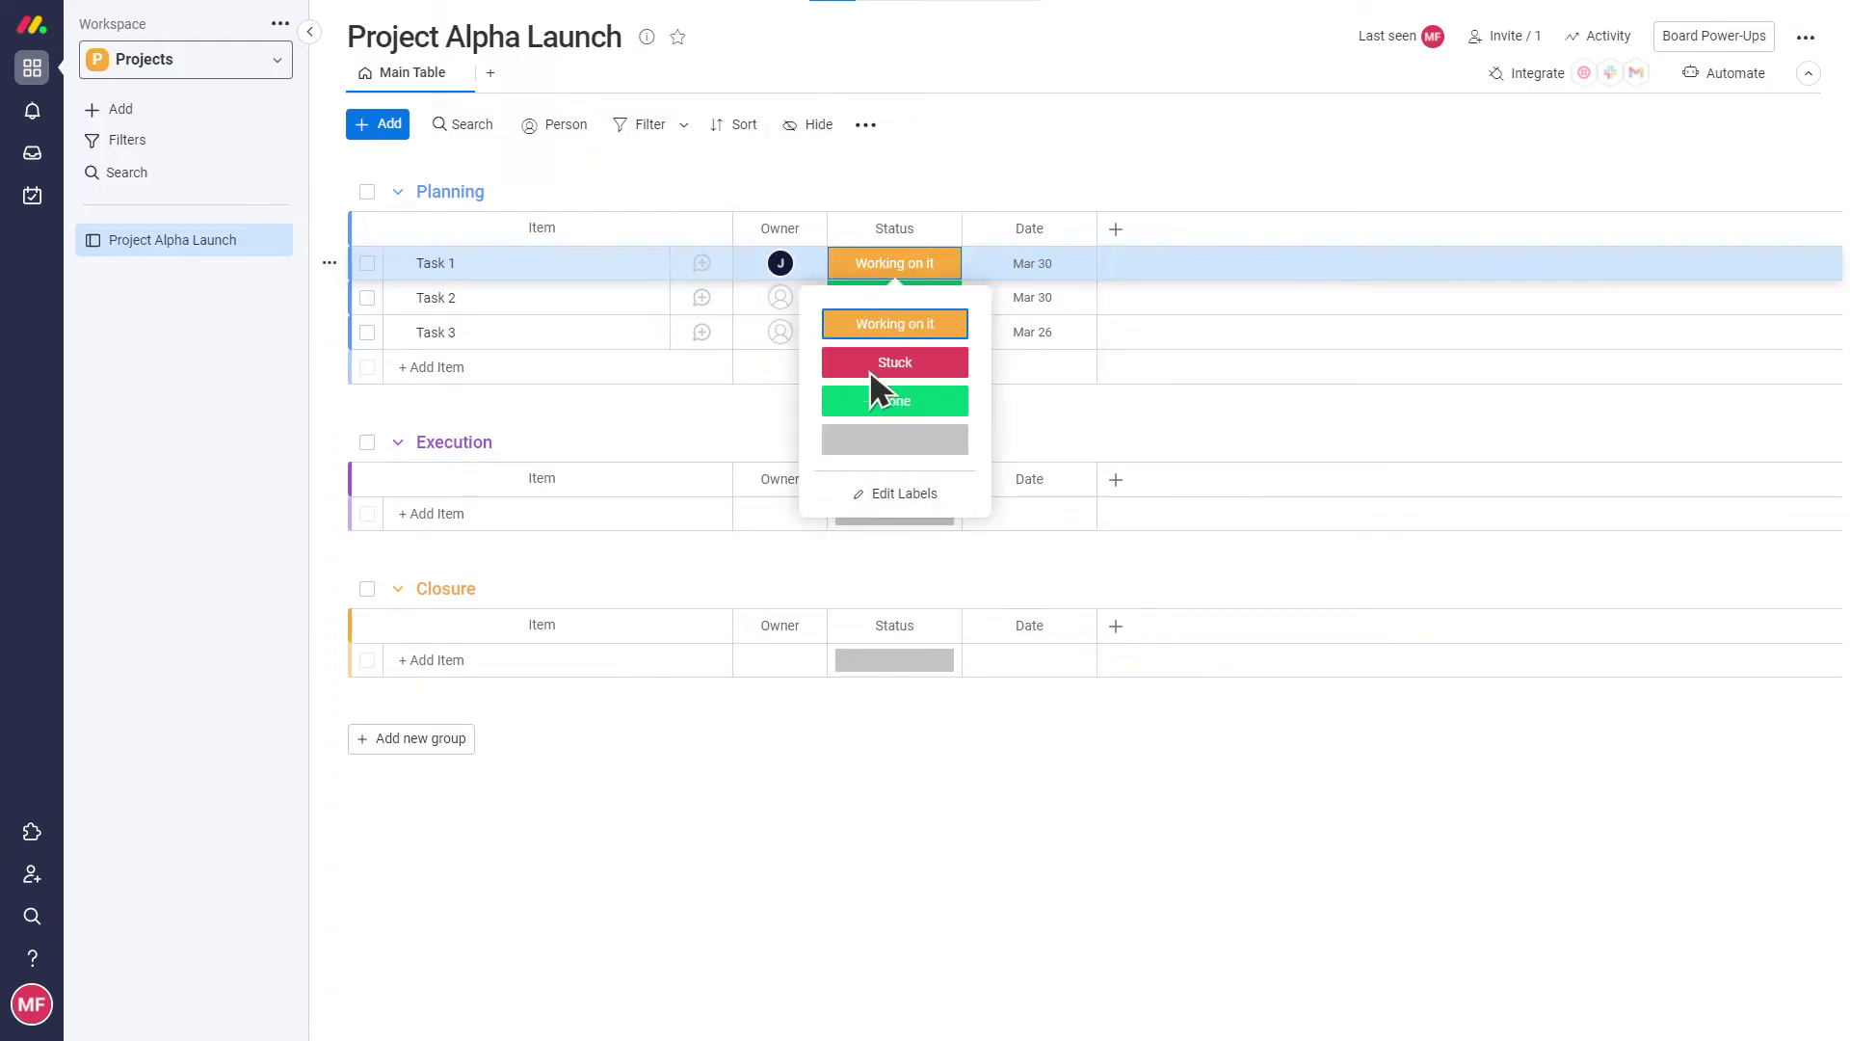
left_click(902, 491)
left_click(881, 324)
key("ctrl+a")
type("On Going")
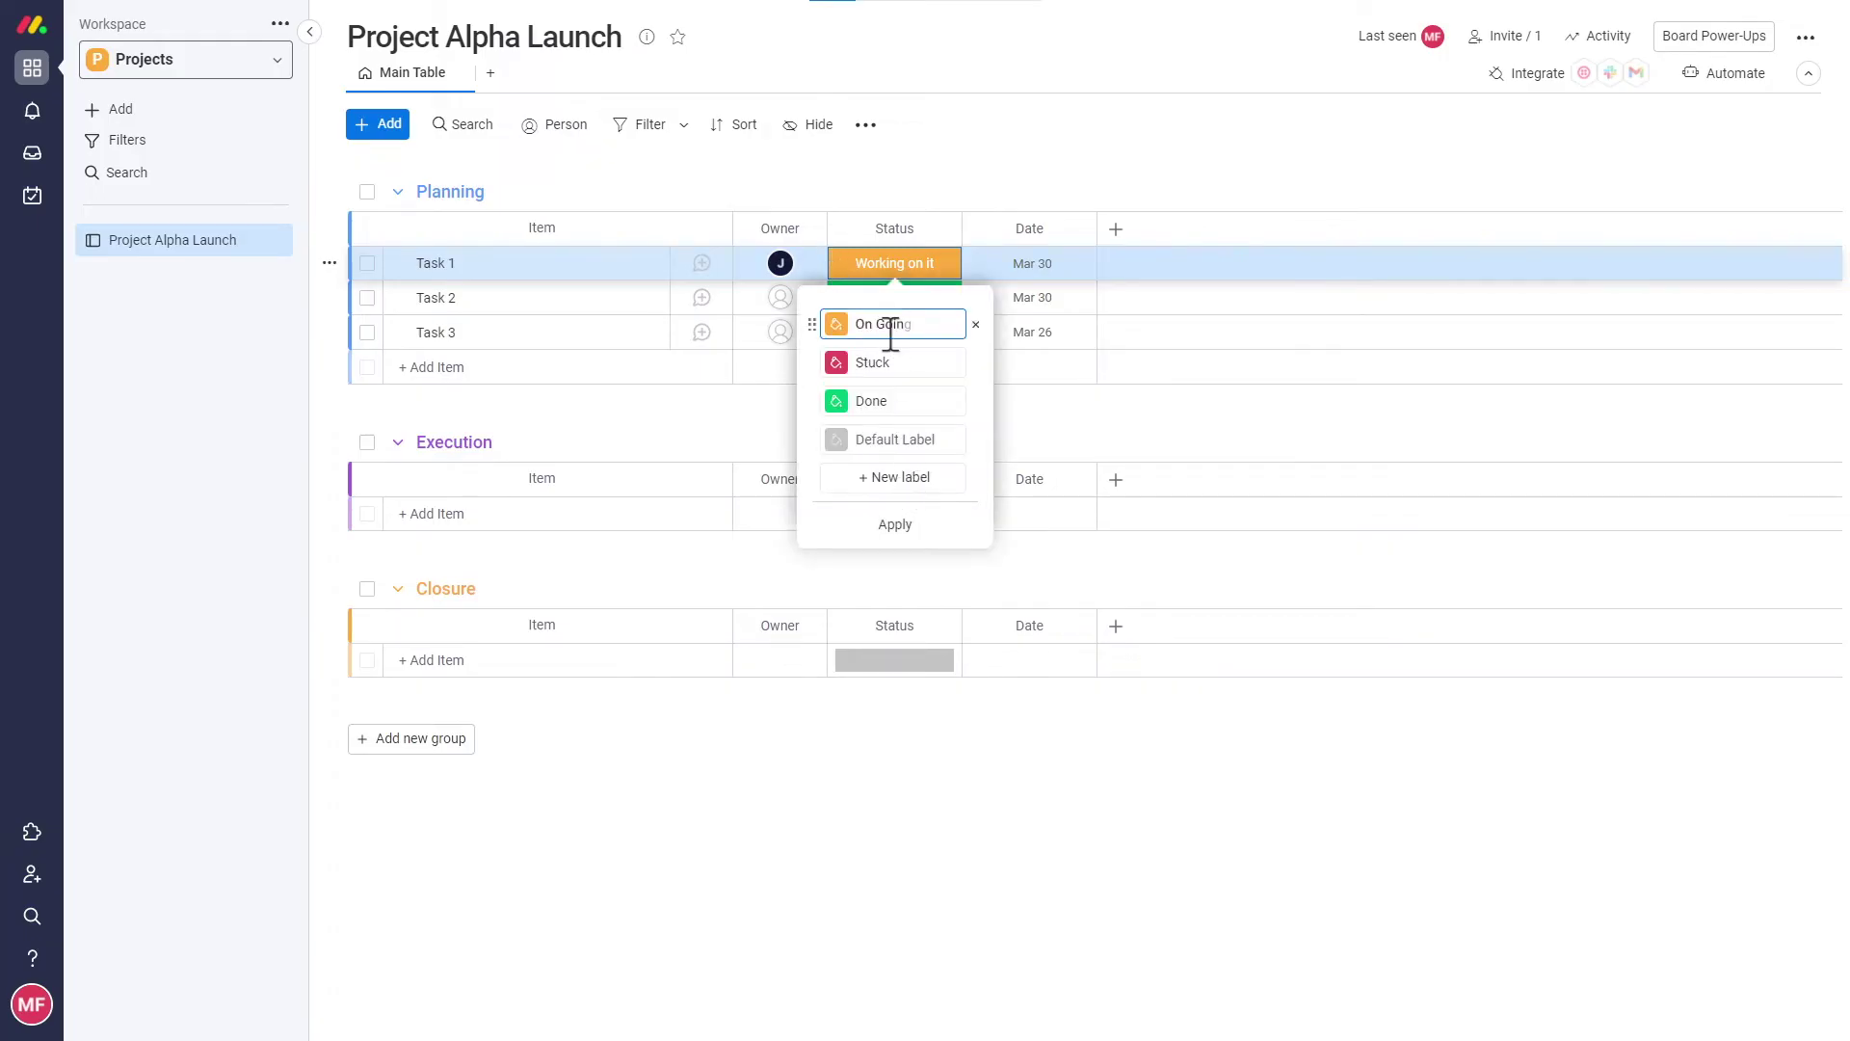
left_click(888, 522)
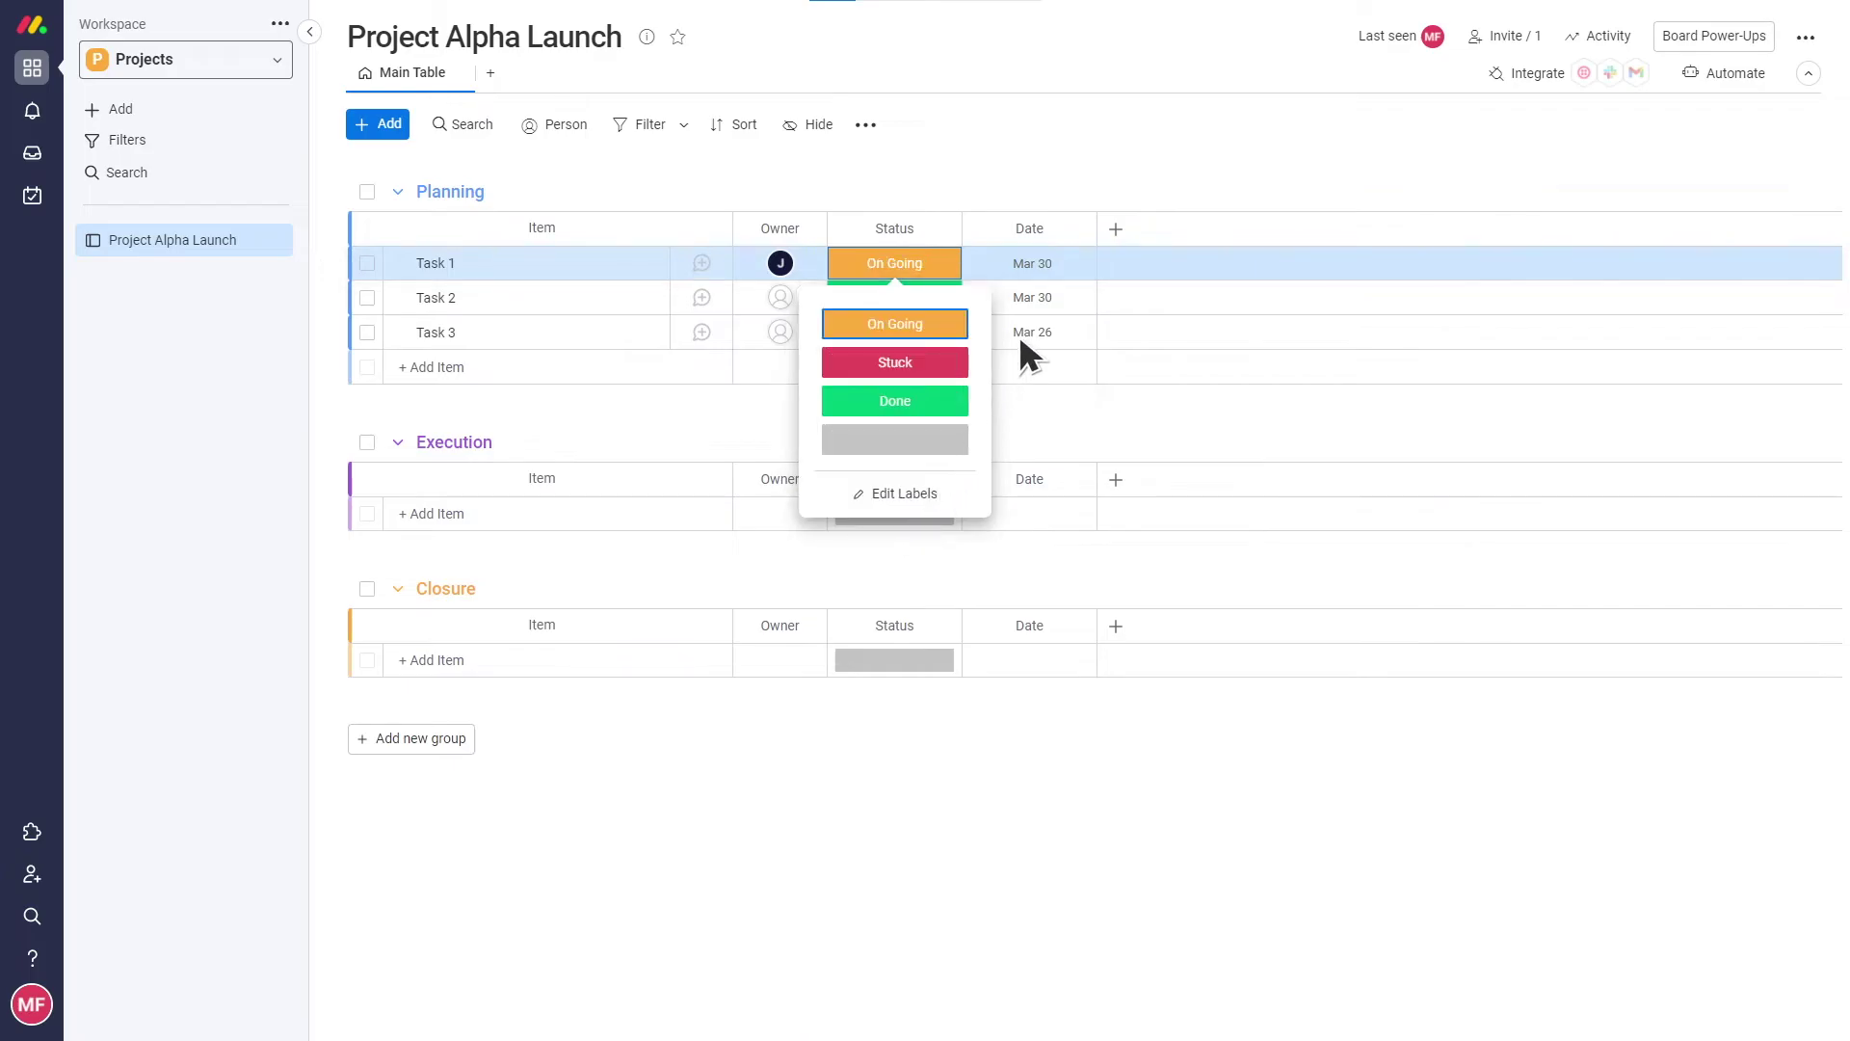
Step: Add a new status-type column named Priority
left_click(1115, 228)
left_click(923, 304)
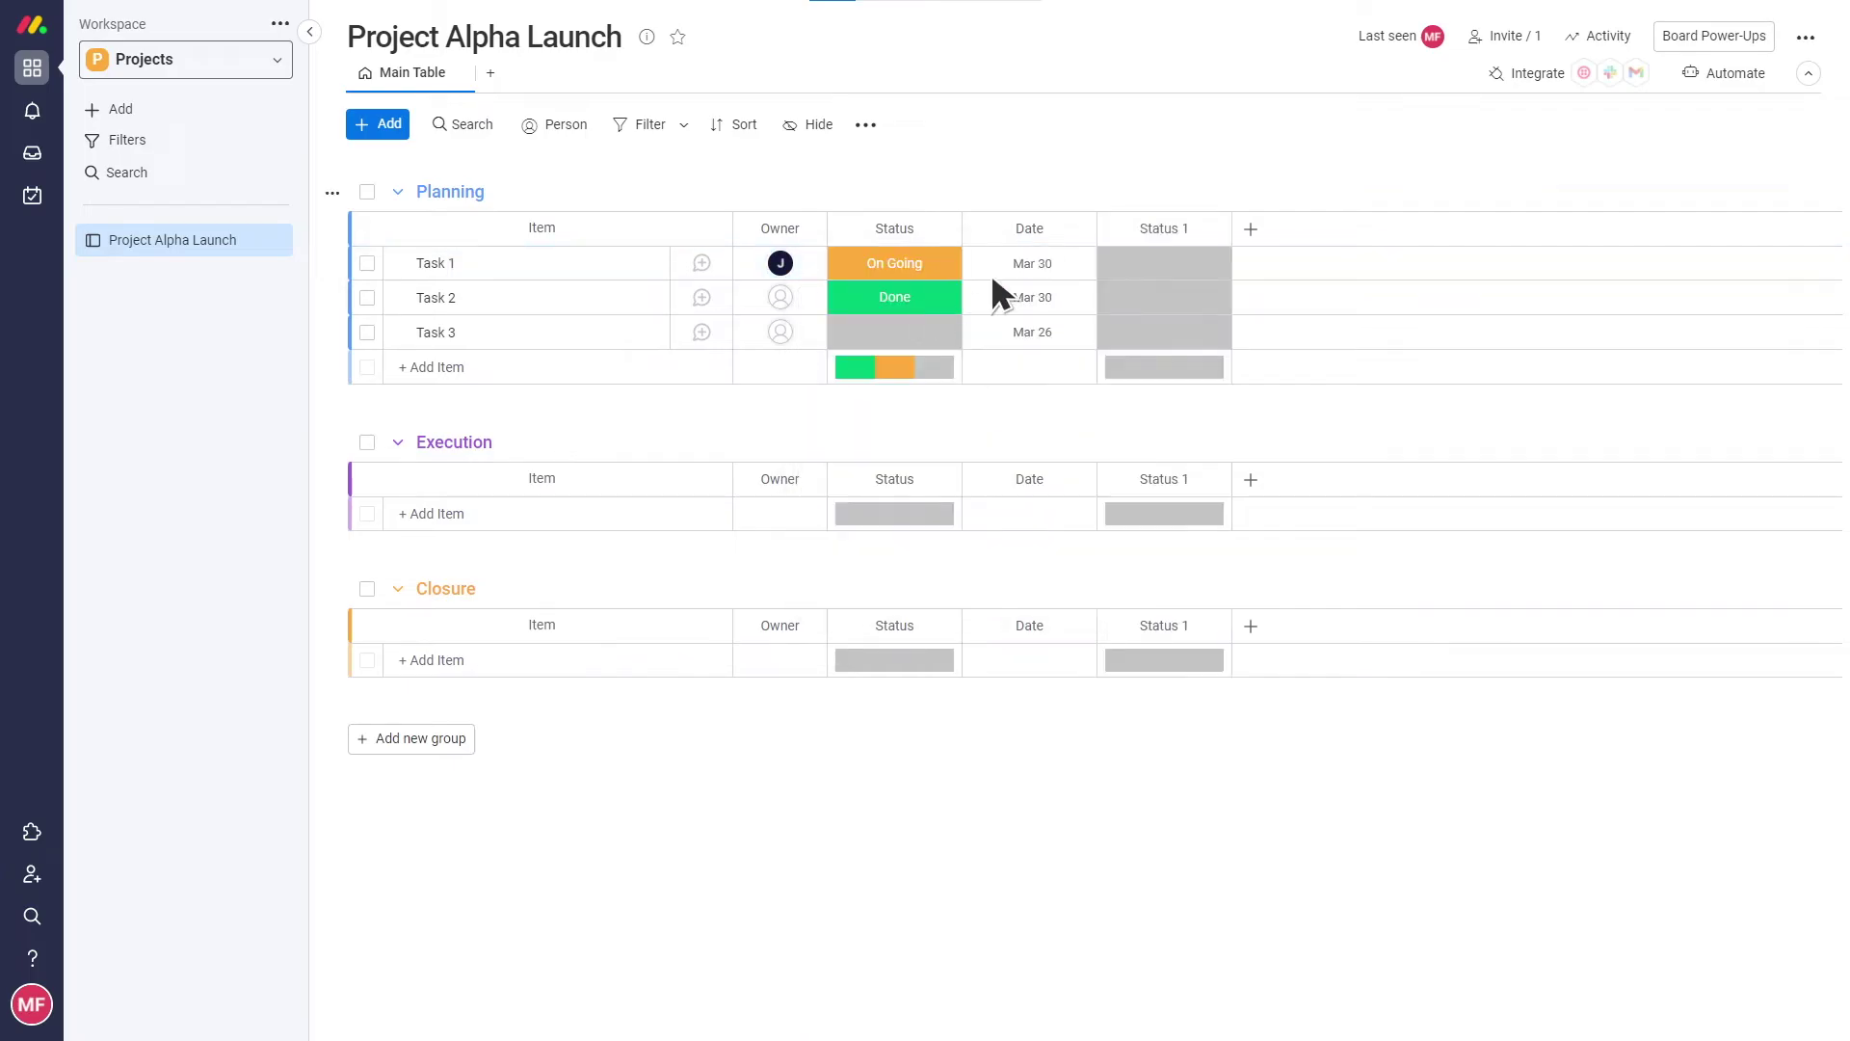
type("Priority")
key("Return")
Step: Set the Priority column's labels to Low, Mid and High
left_click(1164, 255)
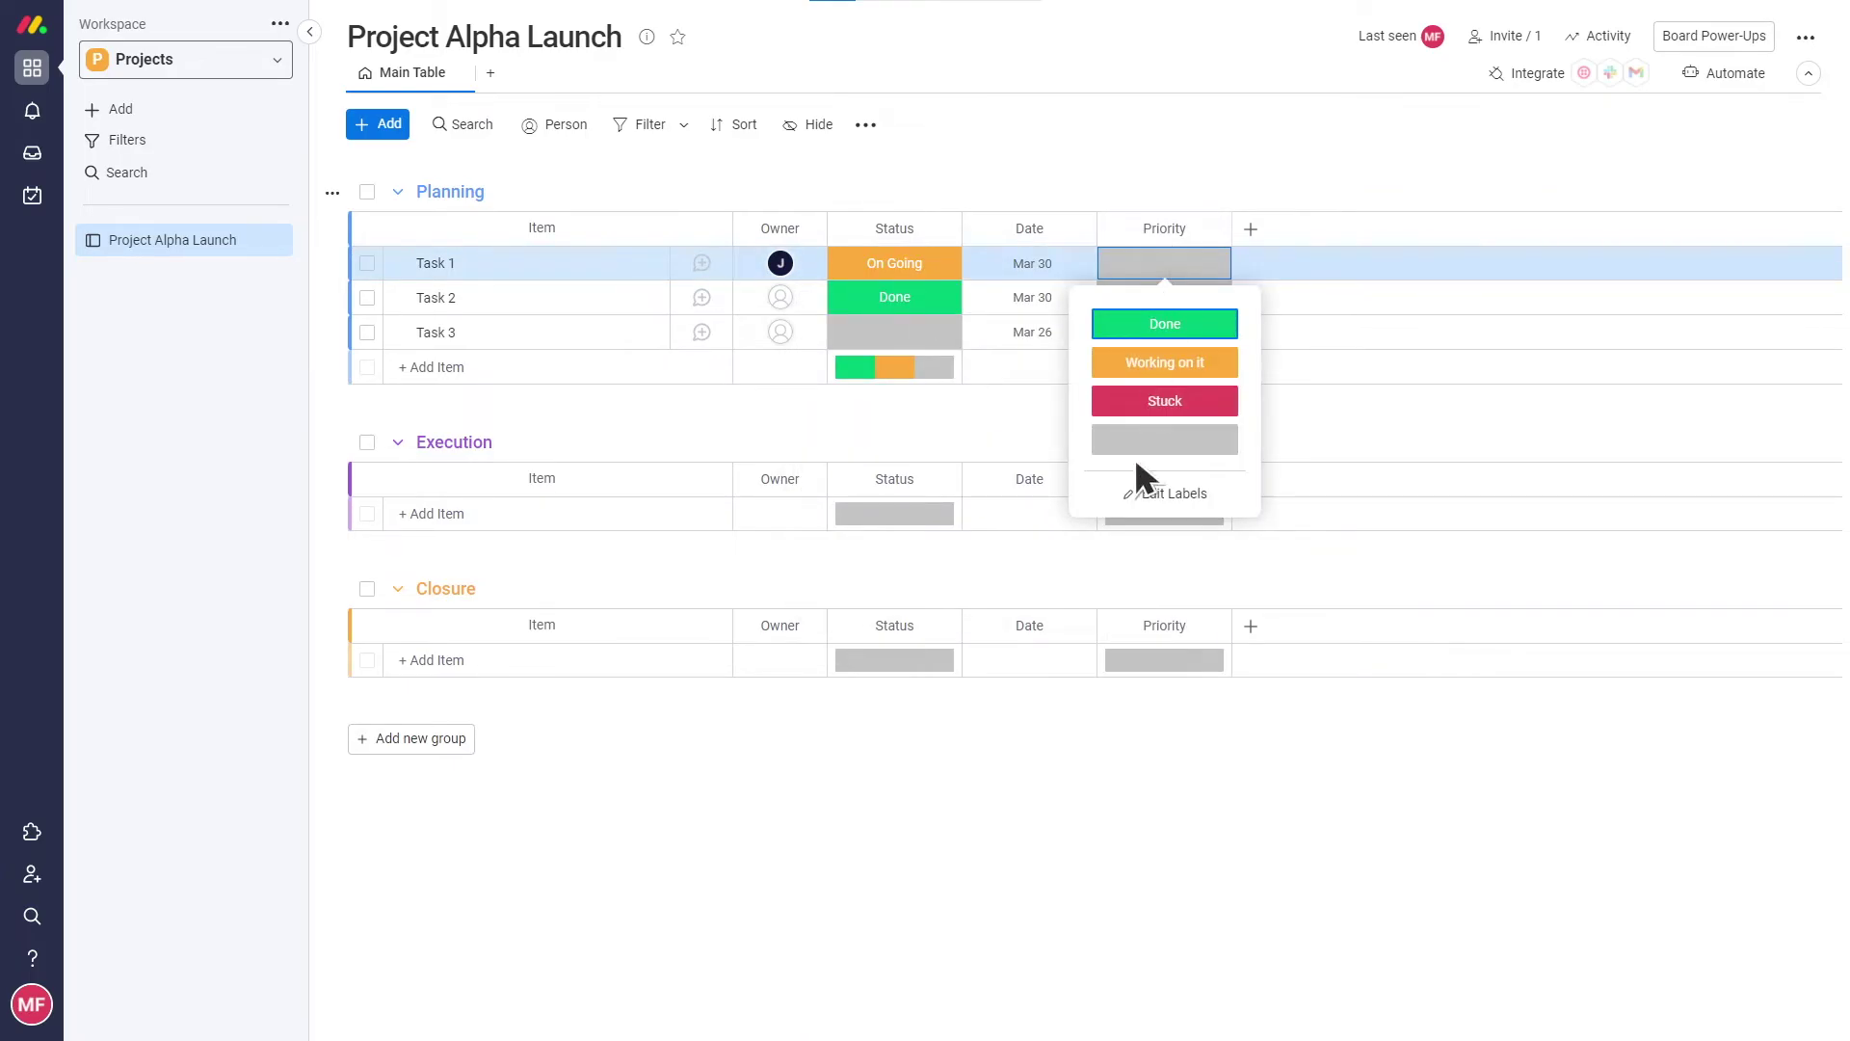
left_click(1153, 328)
type("Low")
left_click(1148, 357)
type("Mid")
left_click(1165, 401)
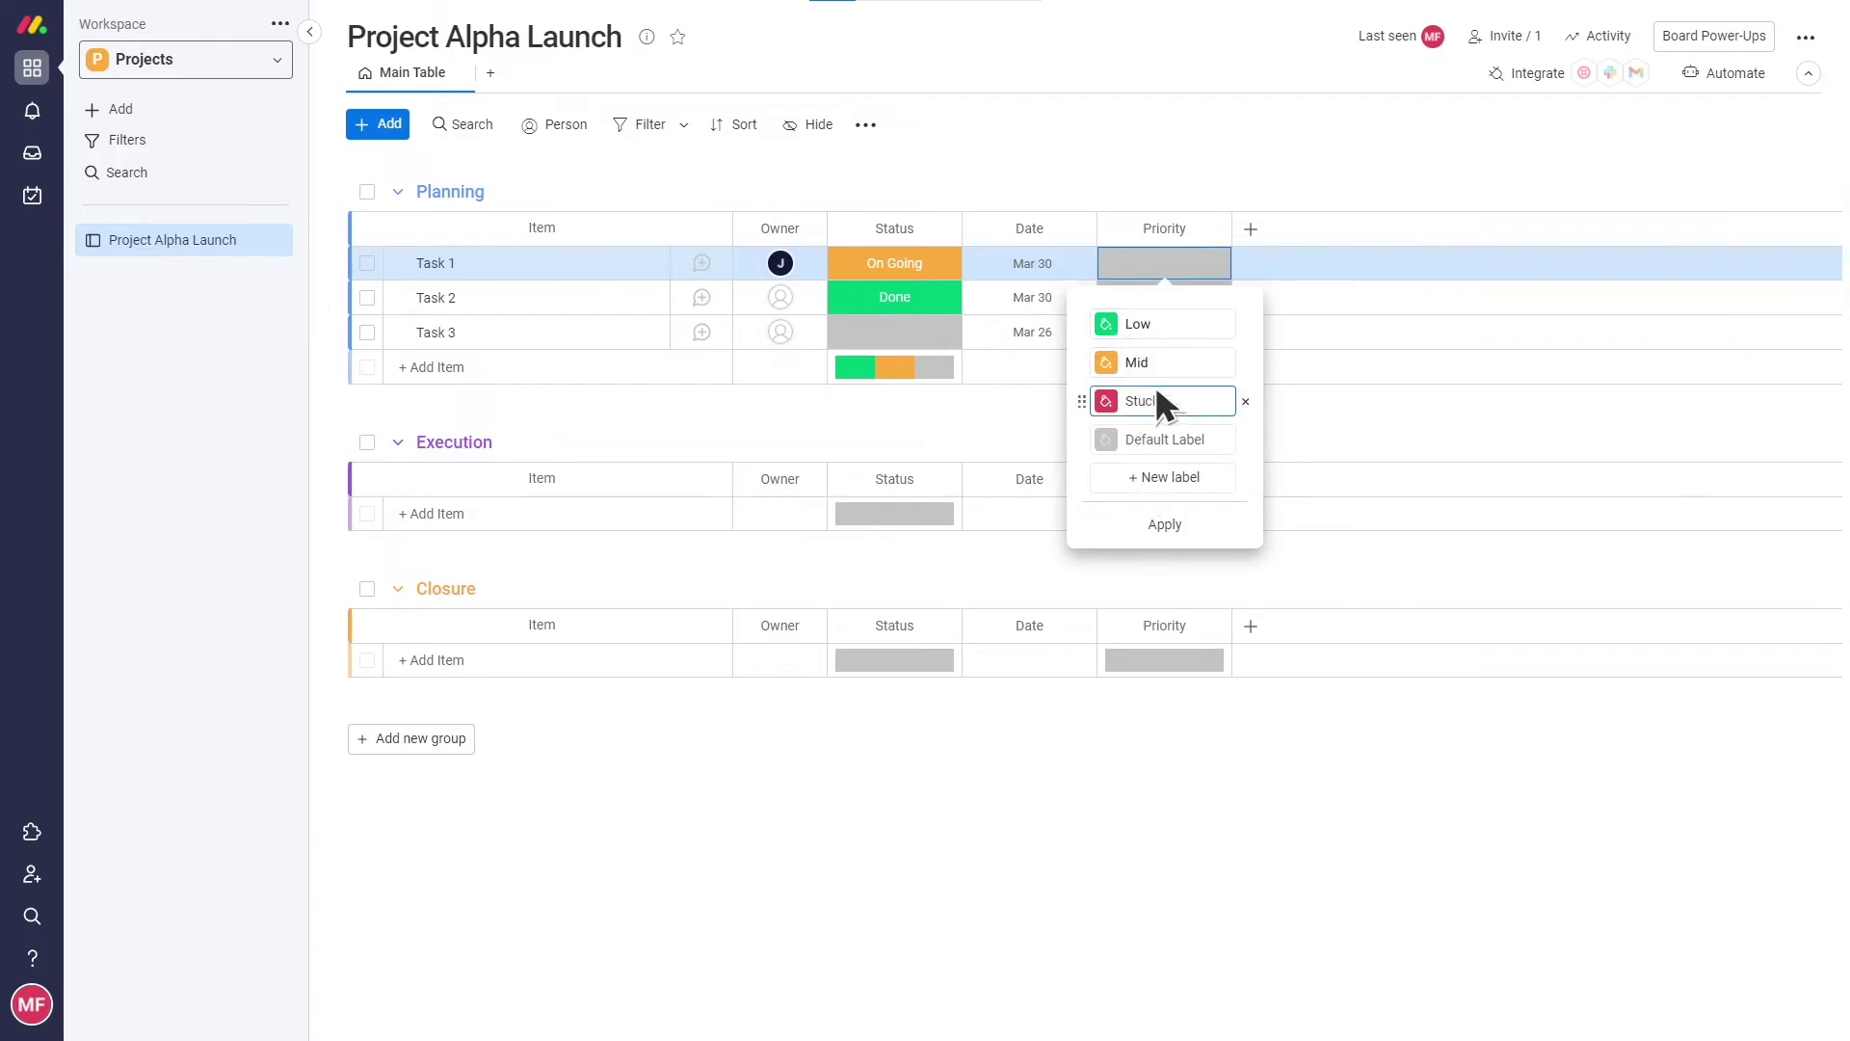
type("High")
left_click(1164, 524)
left_click(1289, 320)
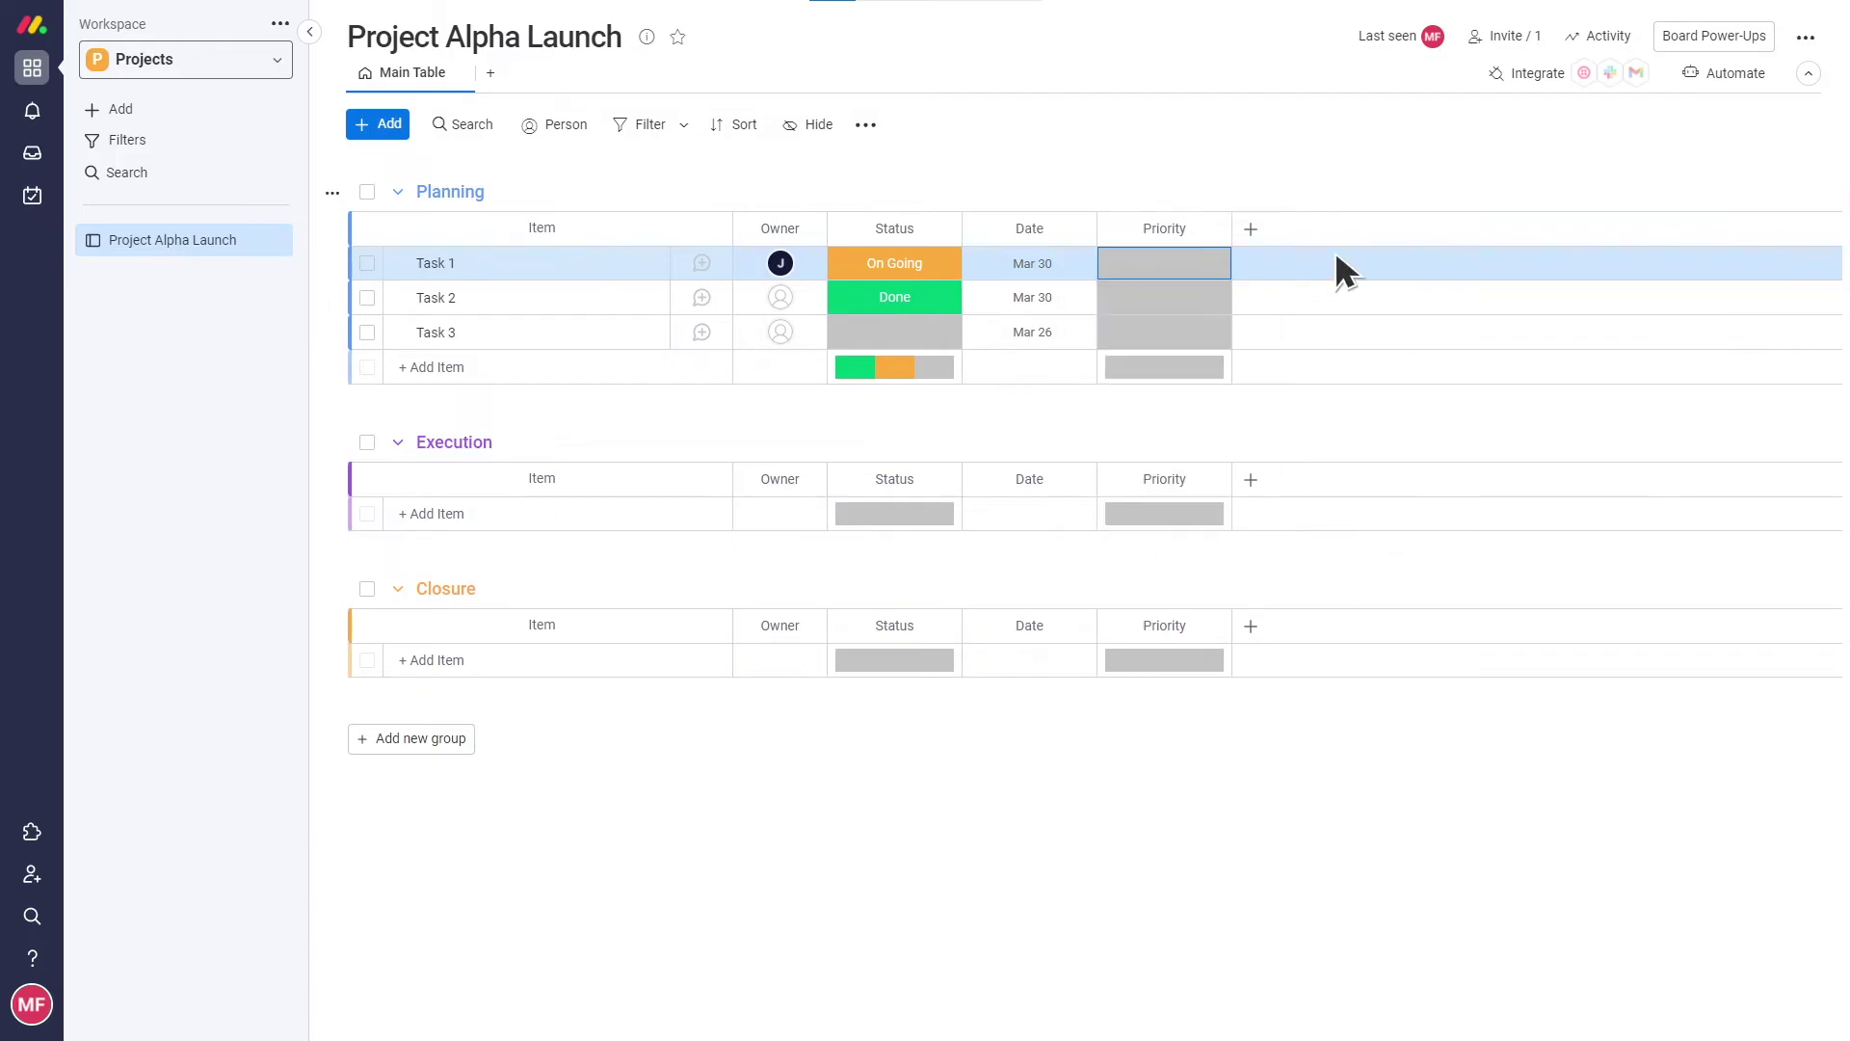
Step: Set Task 1's date to March 31 in the calendar popup
left_click(1011, 262)
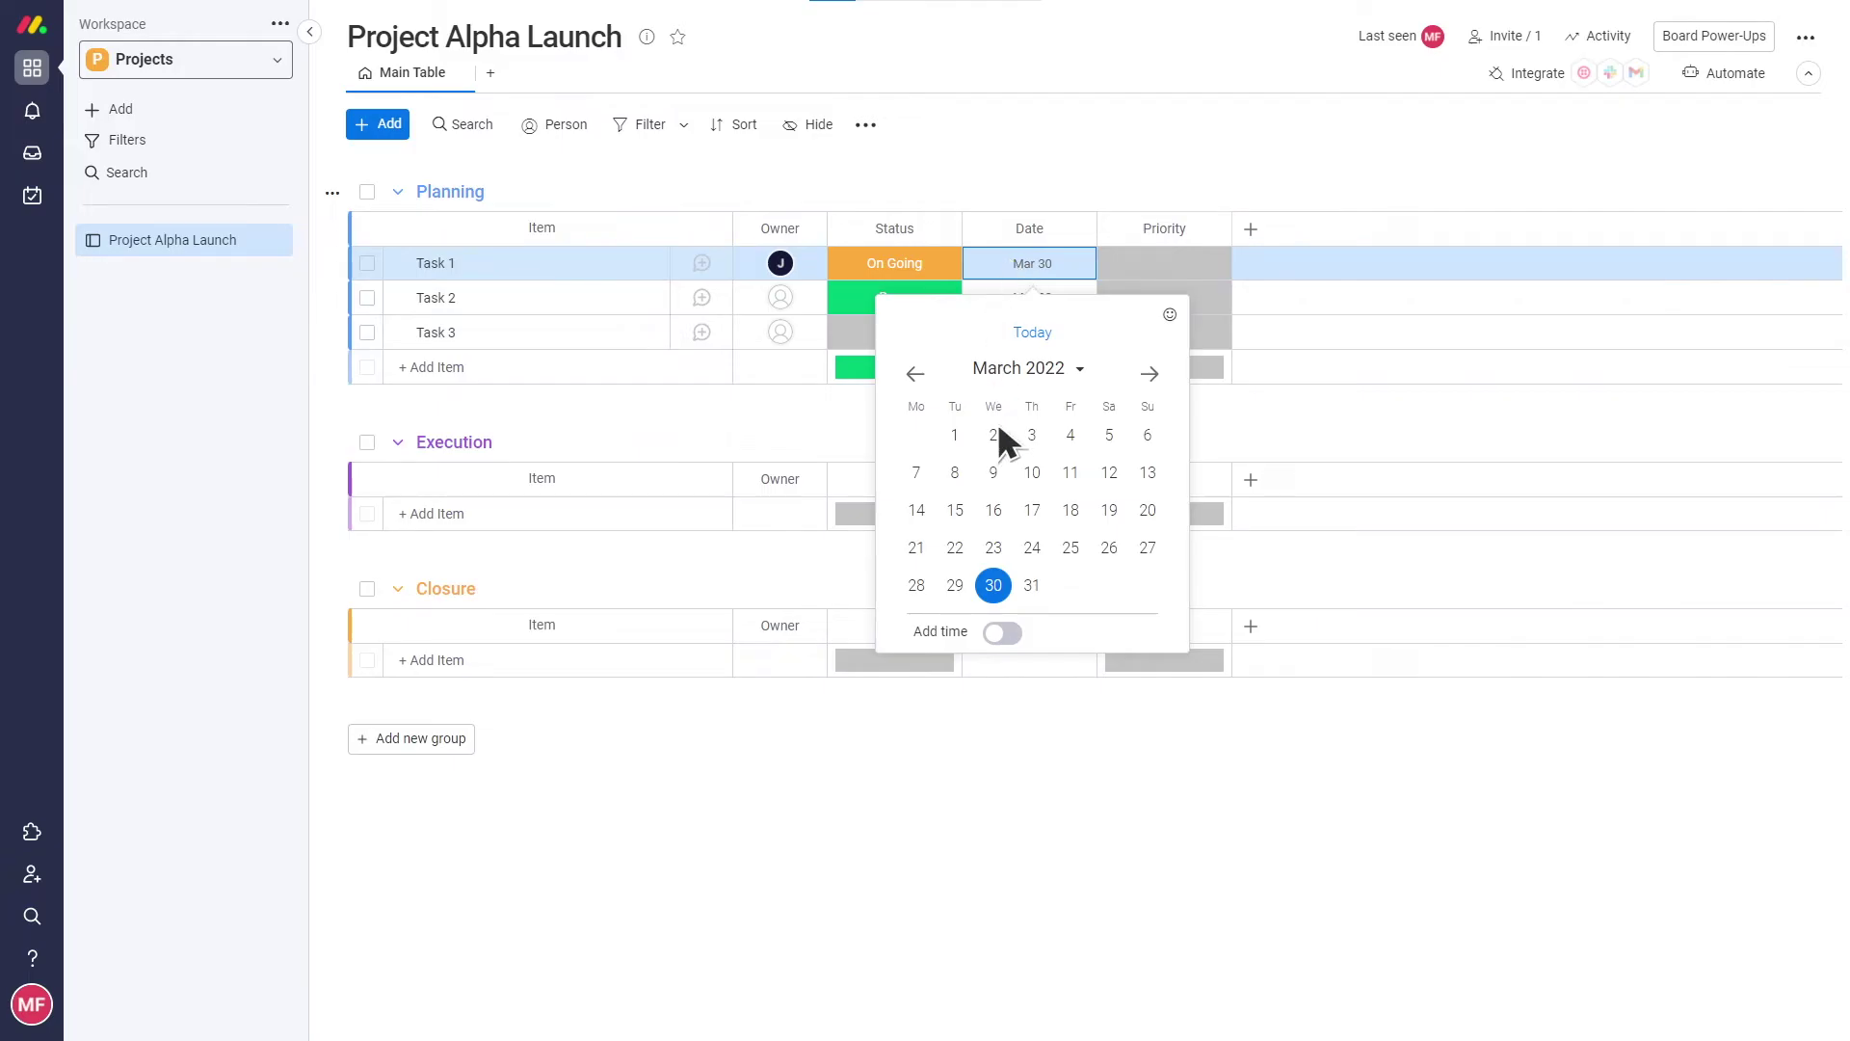
left_click(1018, 185)
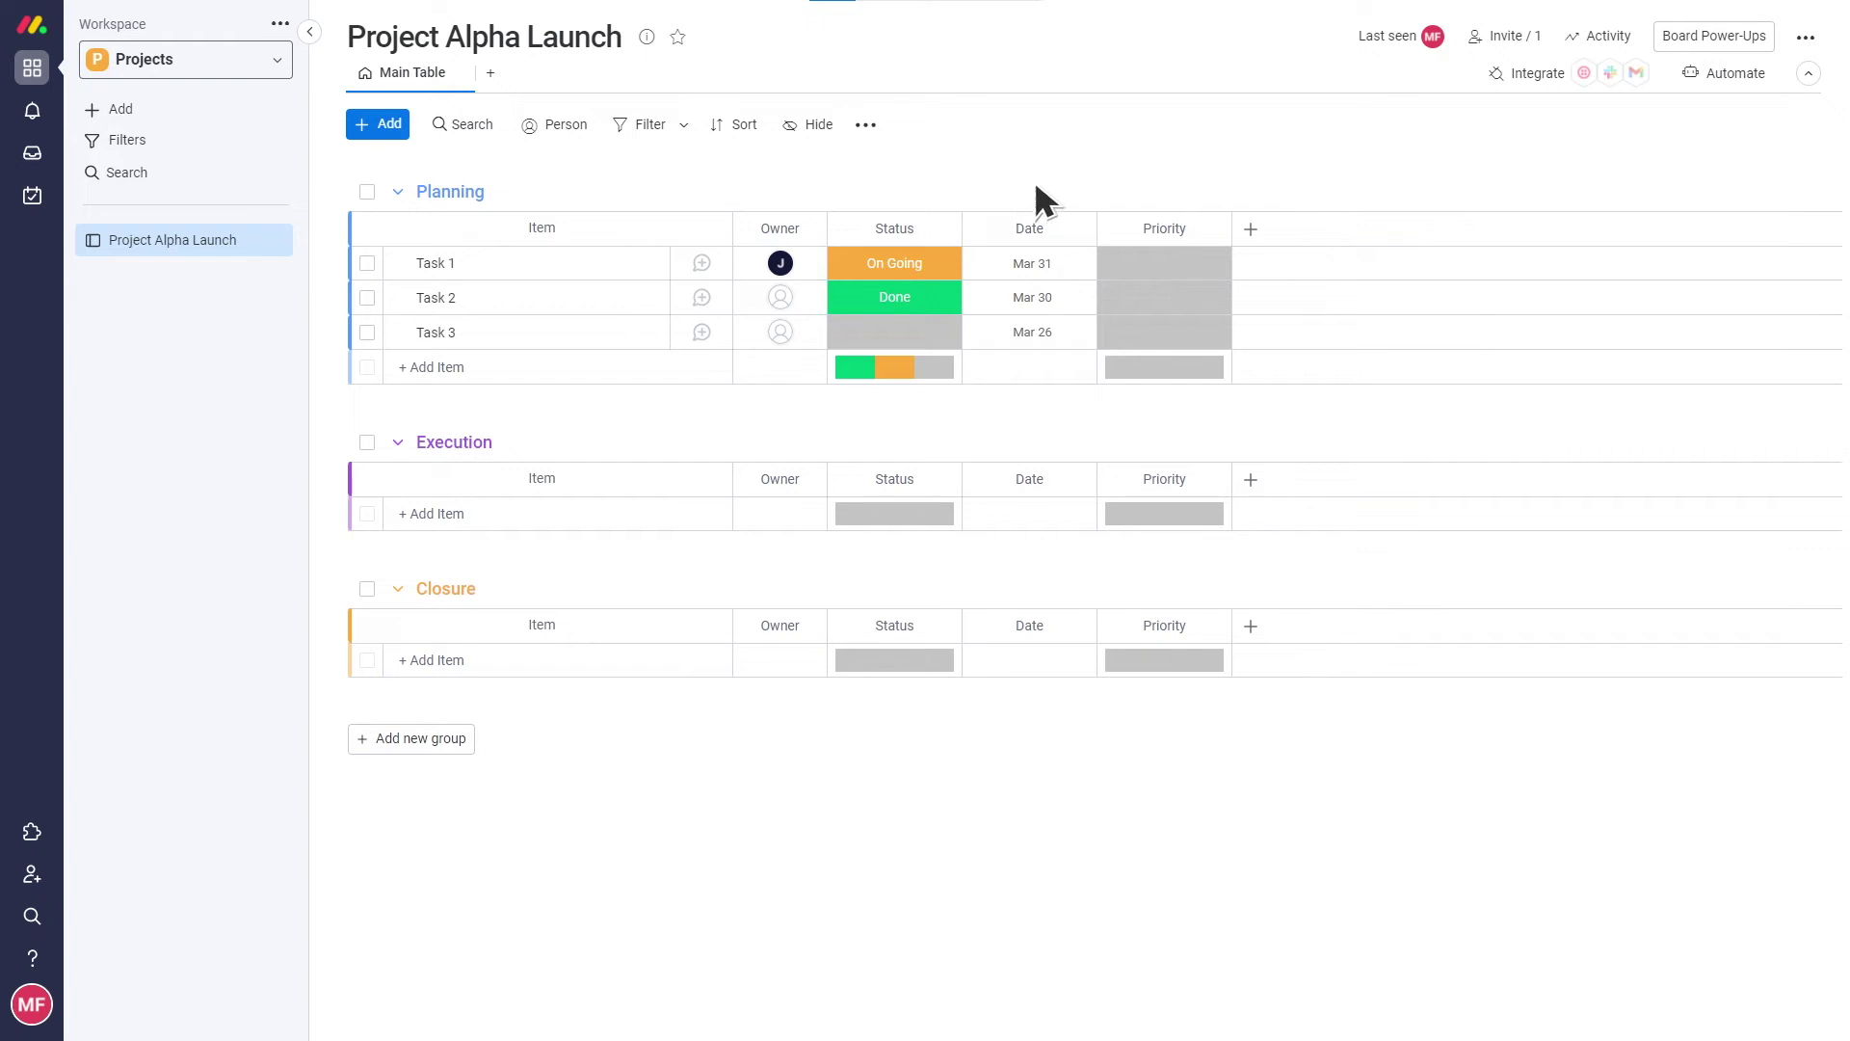
Step: Browse the Column Center's Essentials, Super Useful and Power-Ups column types, then close it
left_click(1250, 225)
left_click(1121, 587)
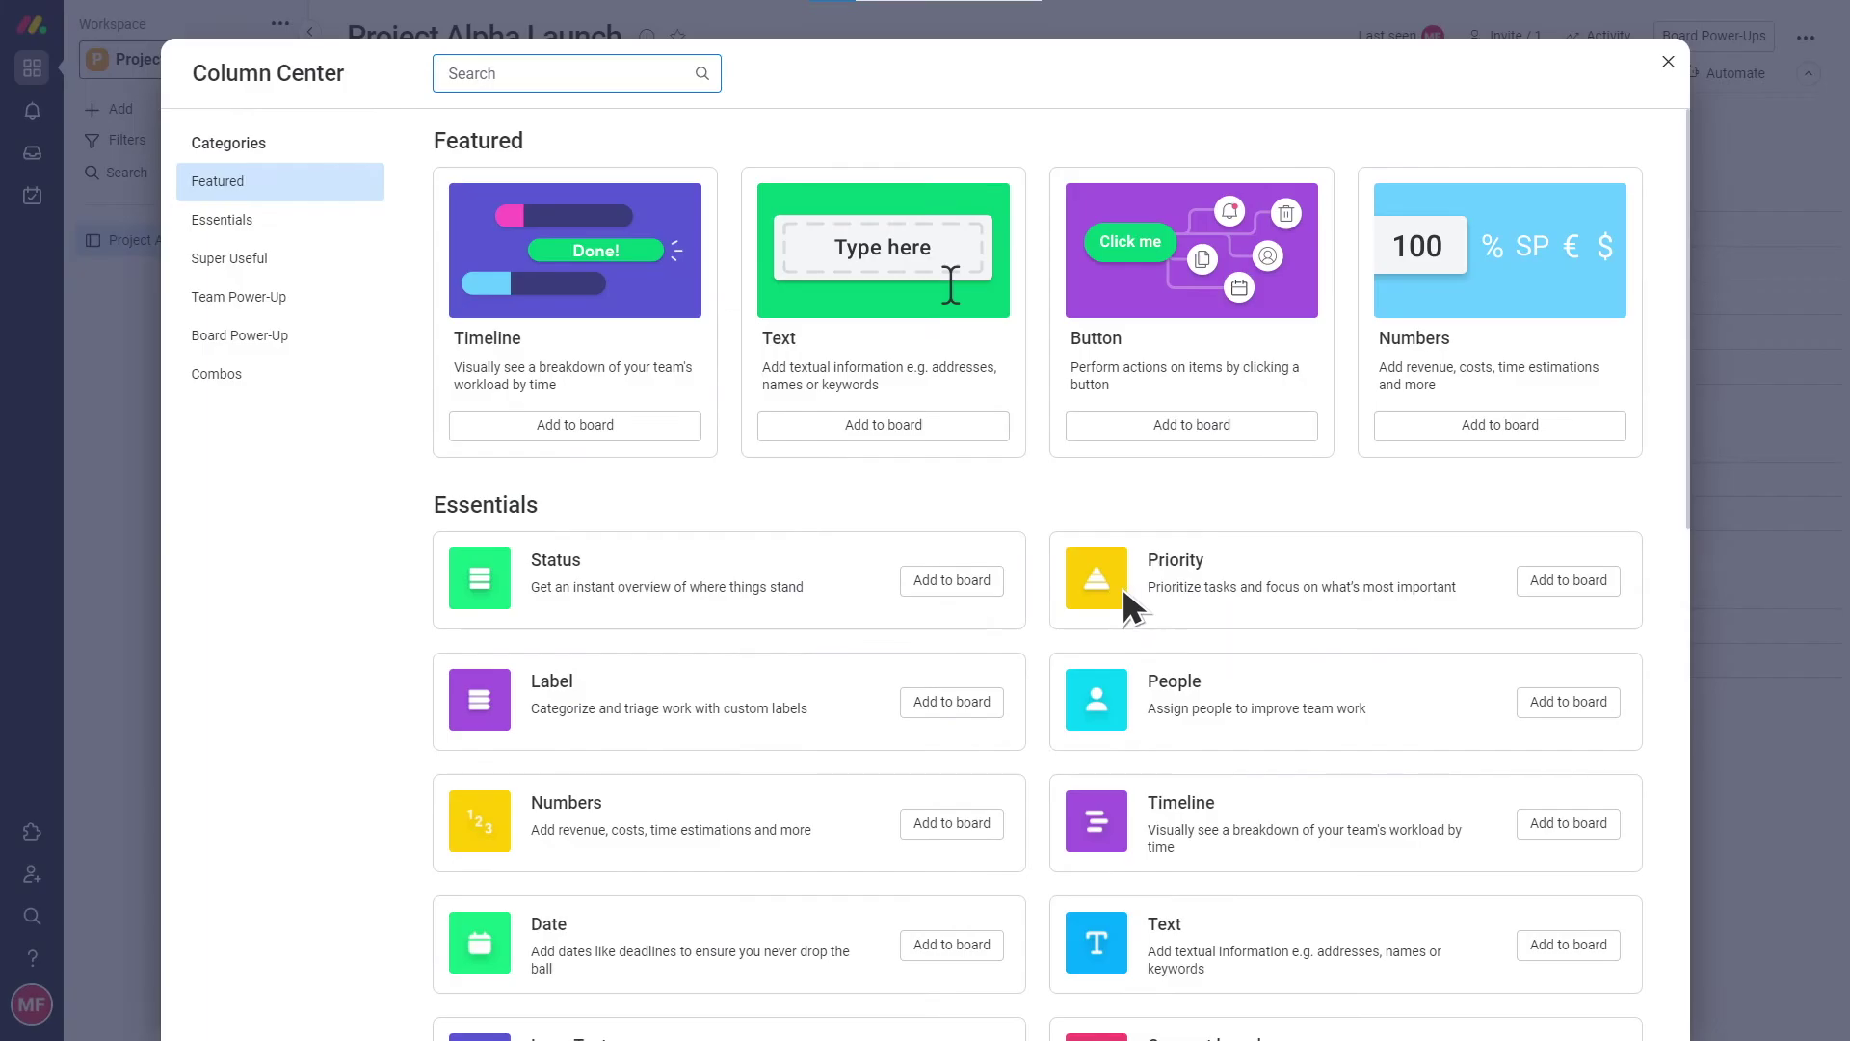
scroll(1122, 586, "down", 3)
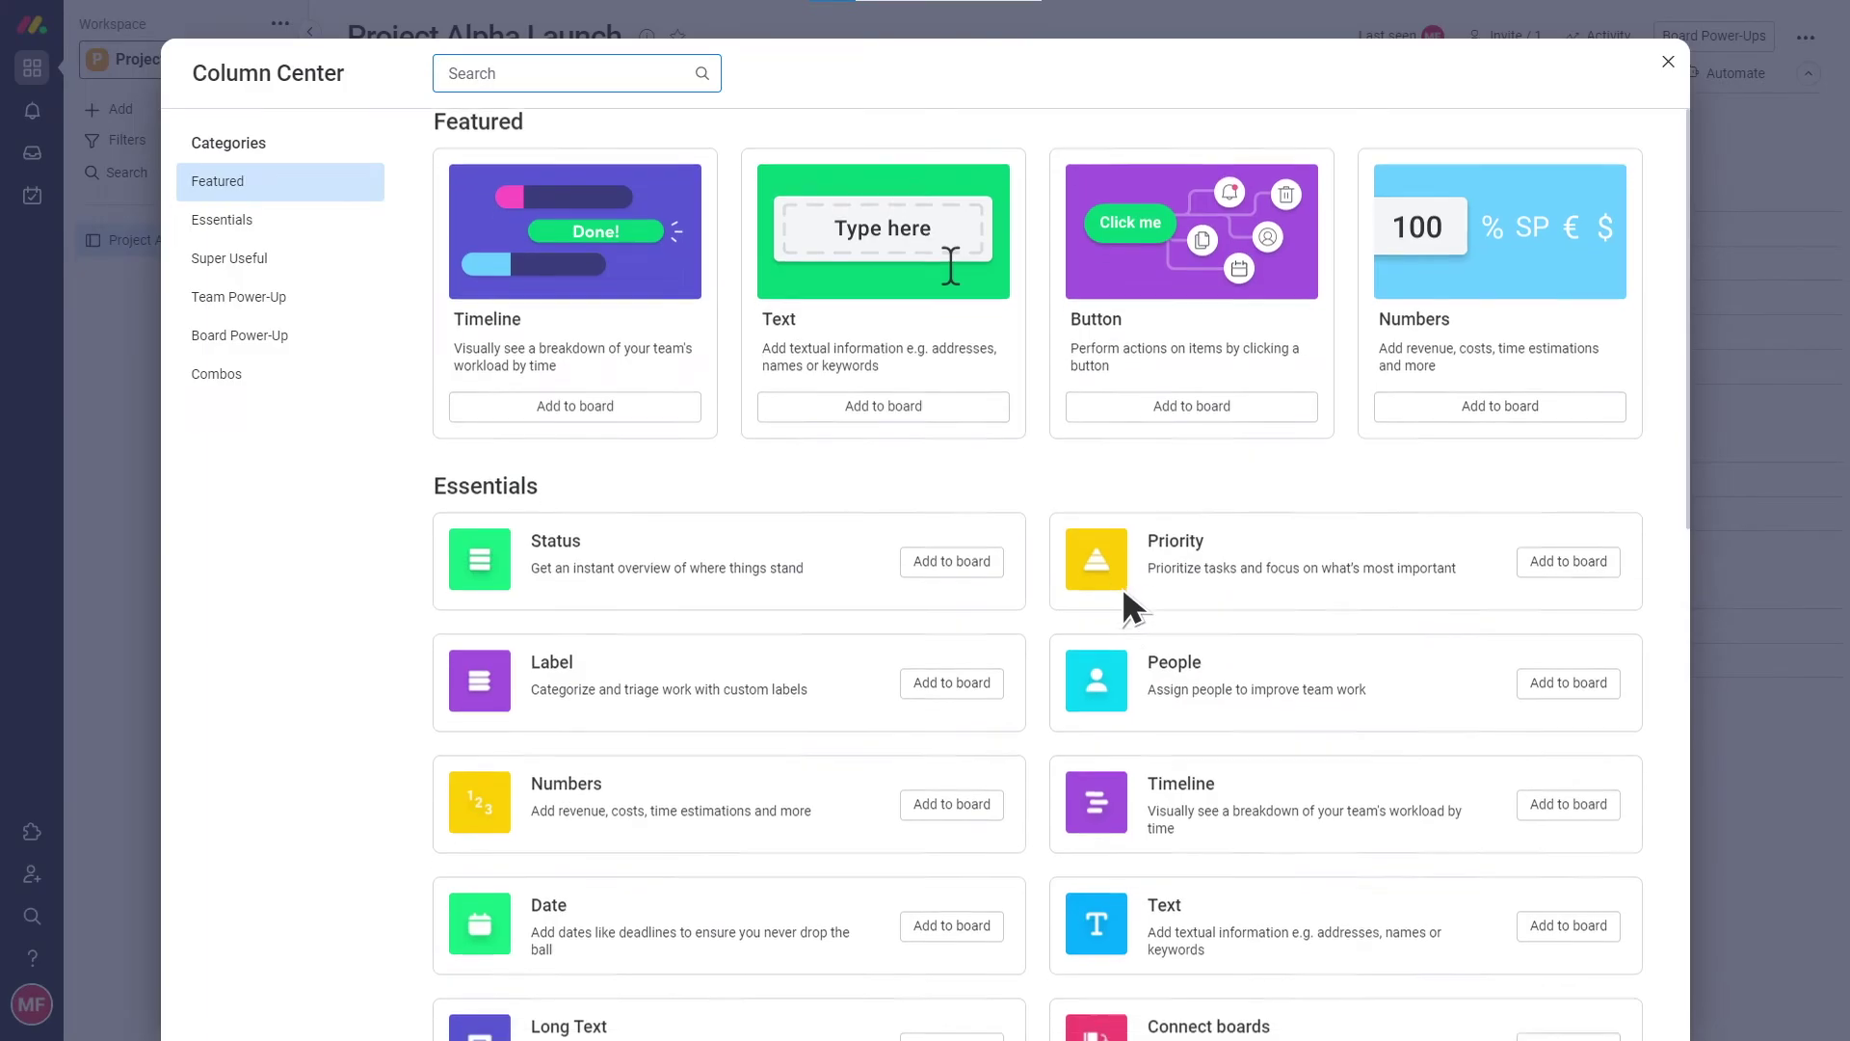
scroll(1122, 586, "down", 10)
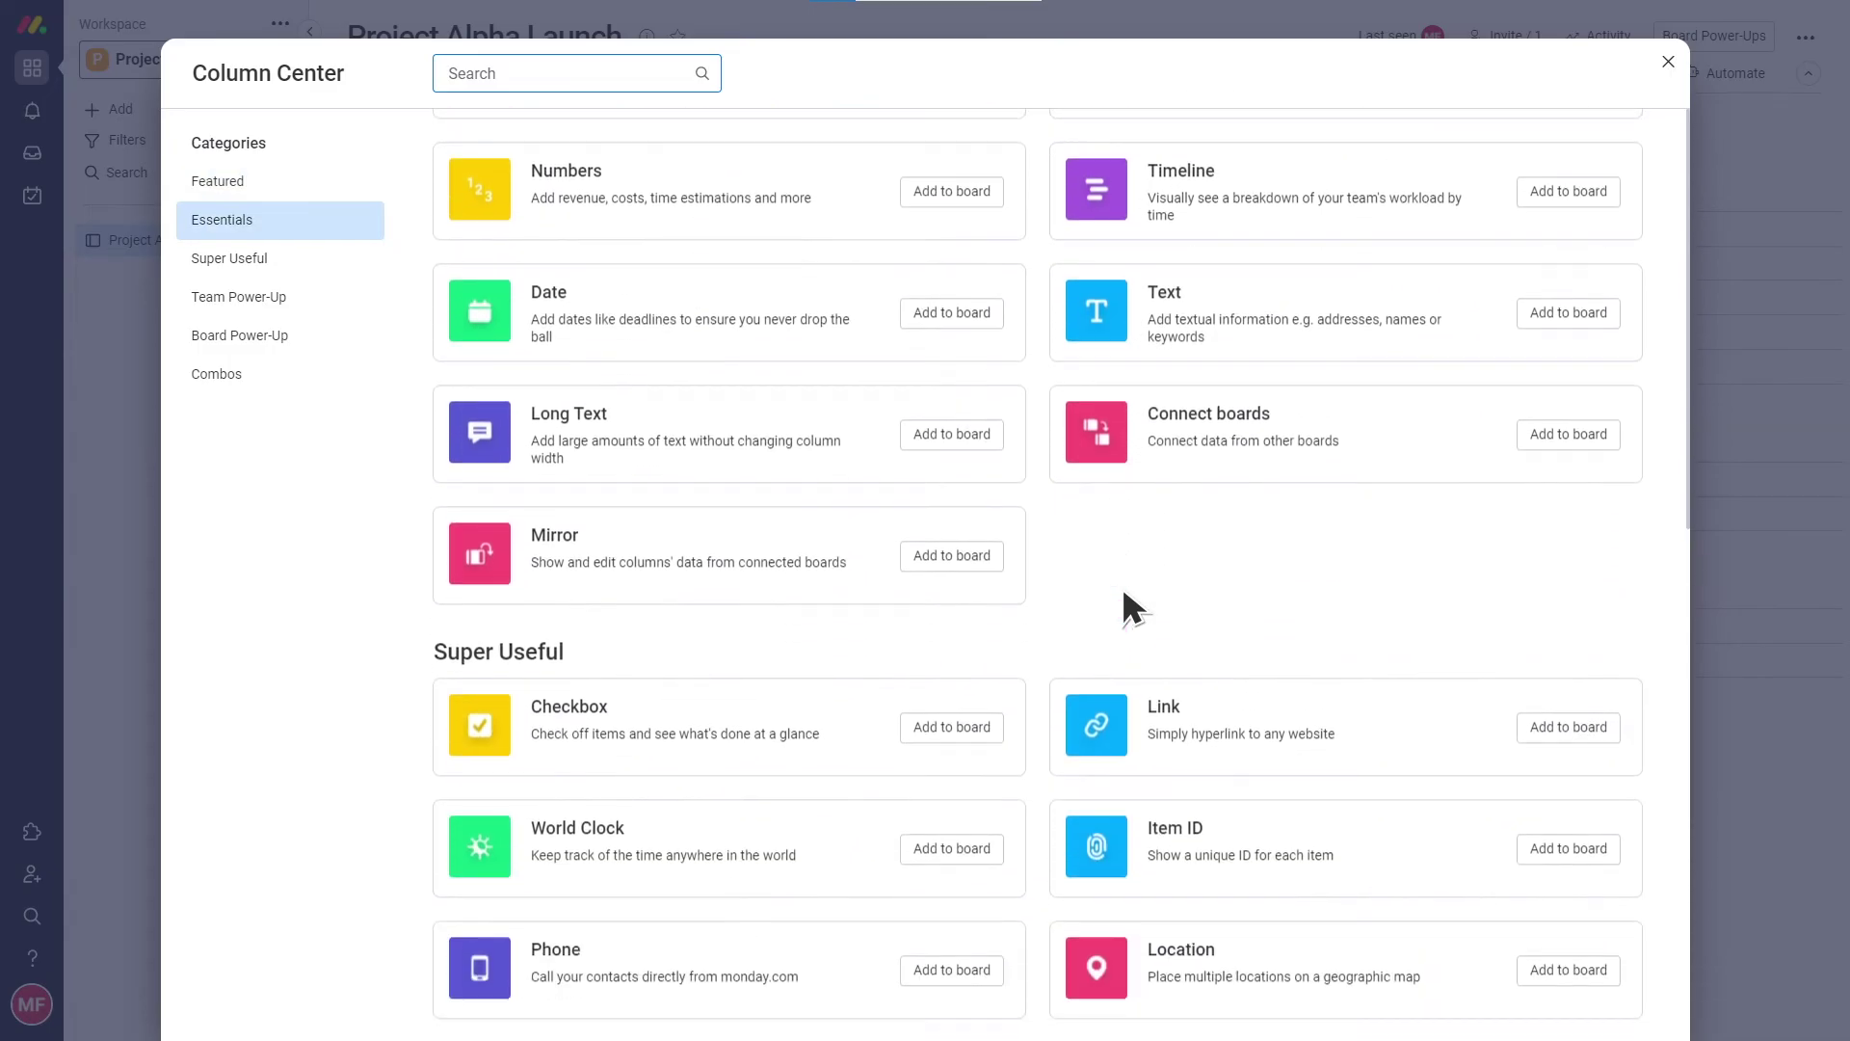
scroll(1121, 586, "down", 8)
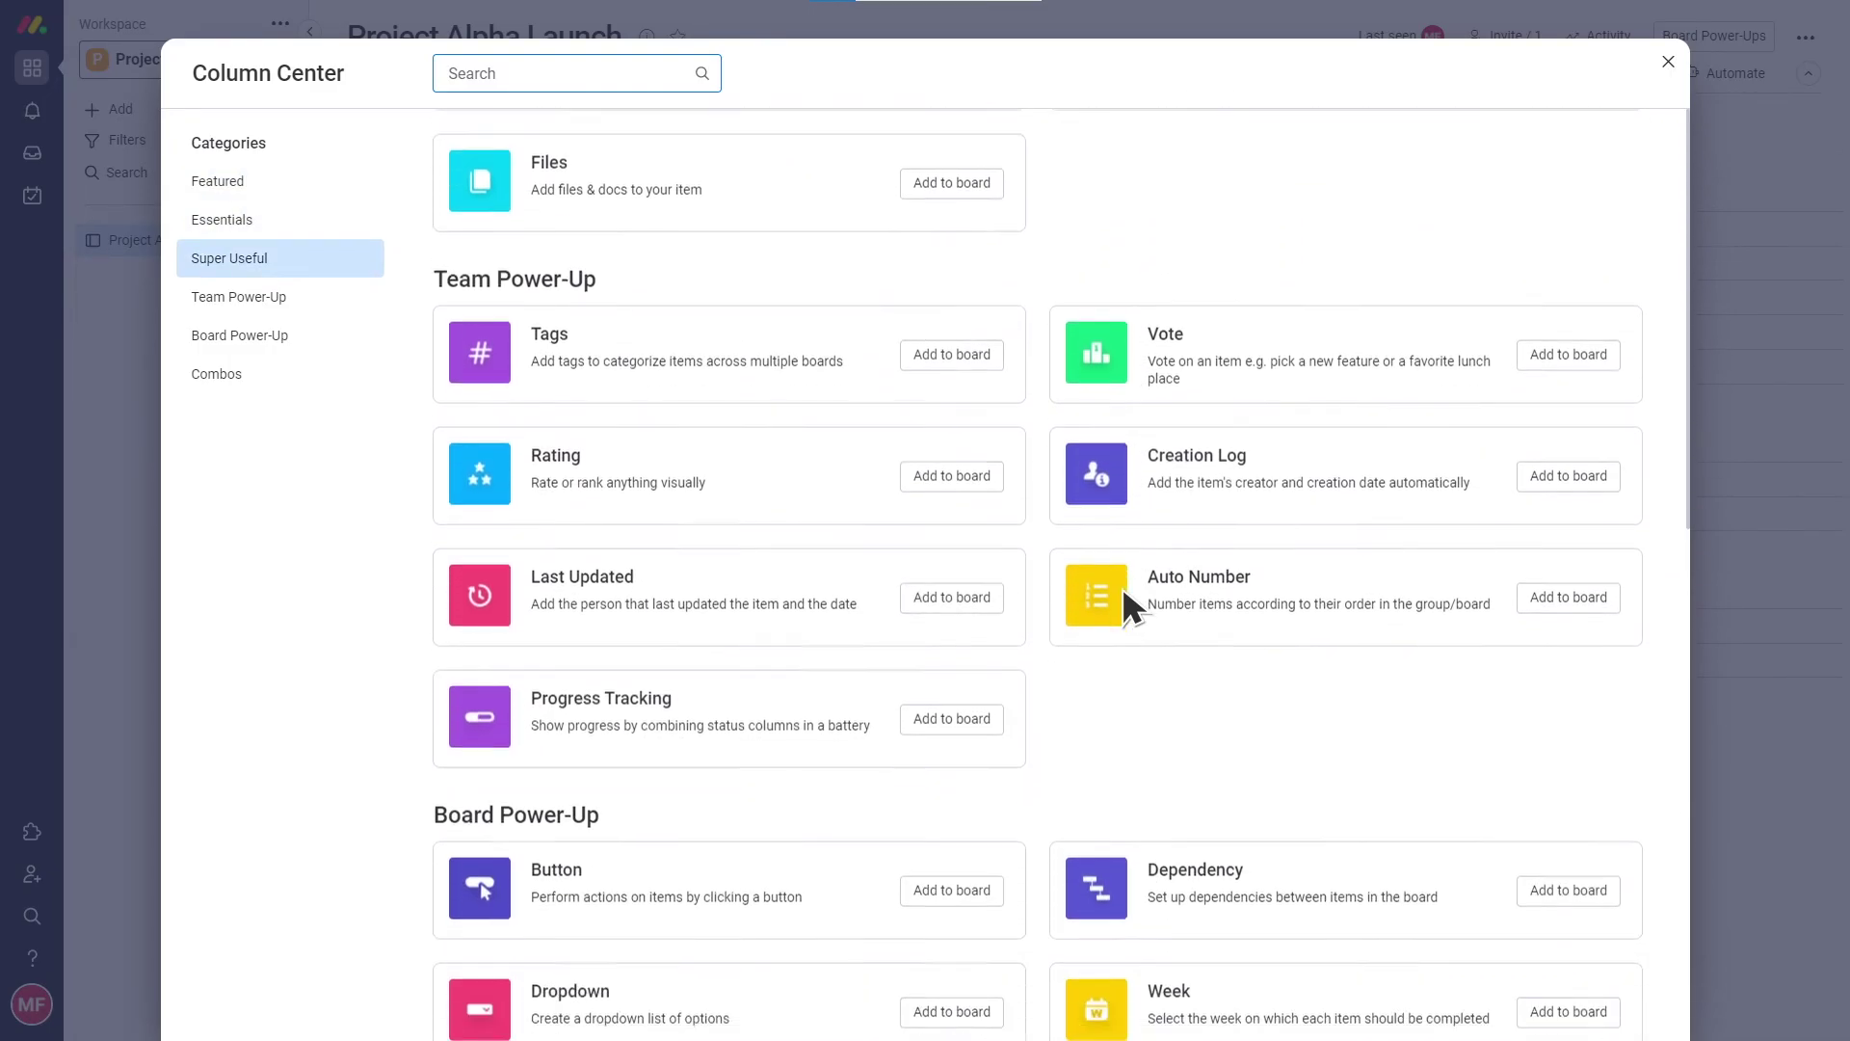
scroll(1121, 585, "down", 1)
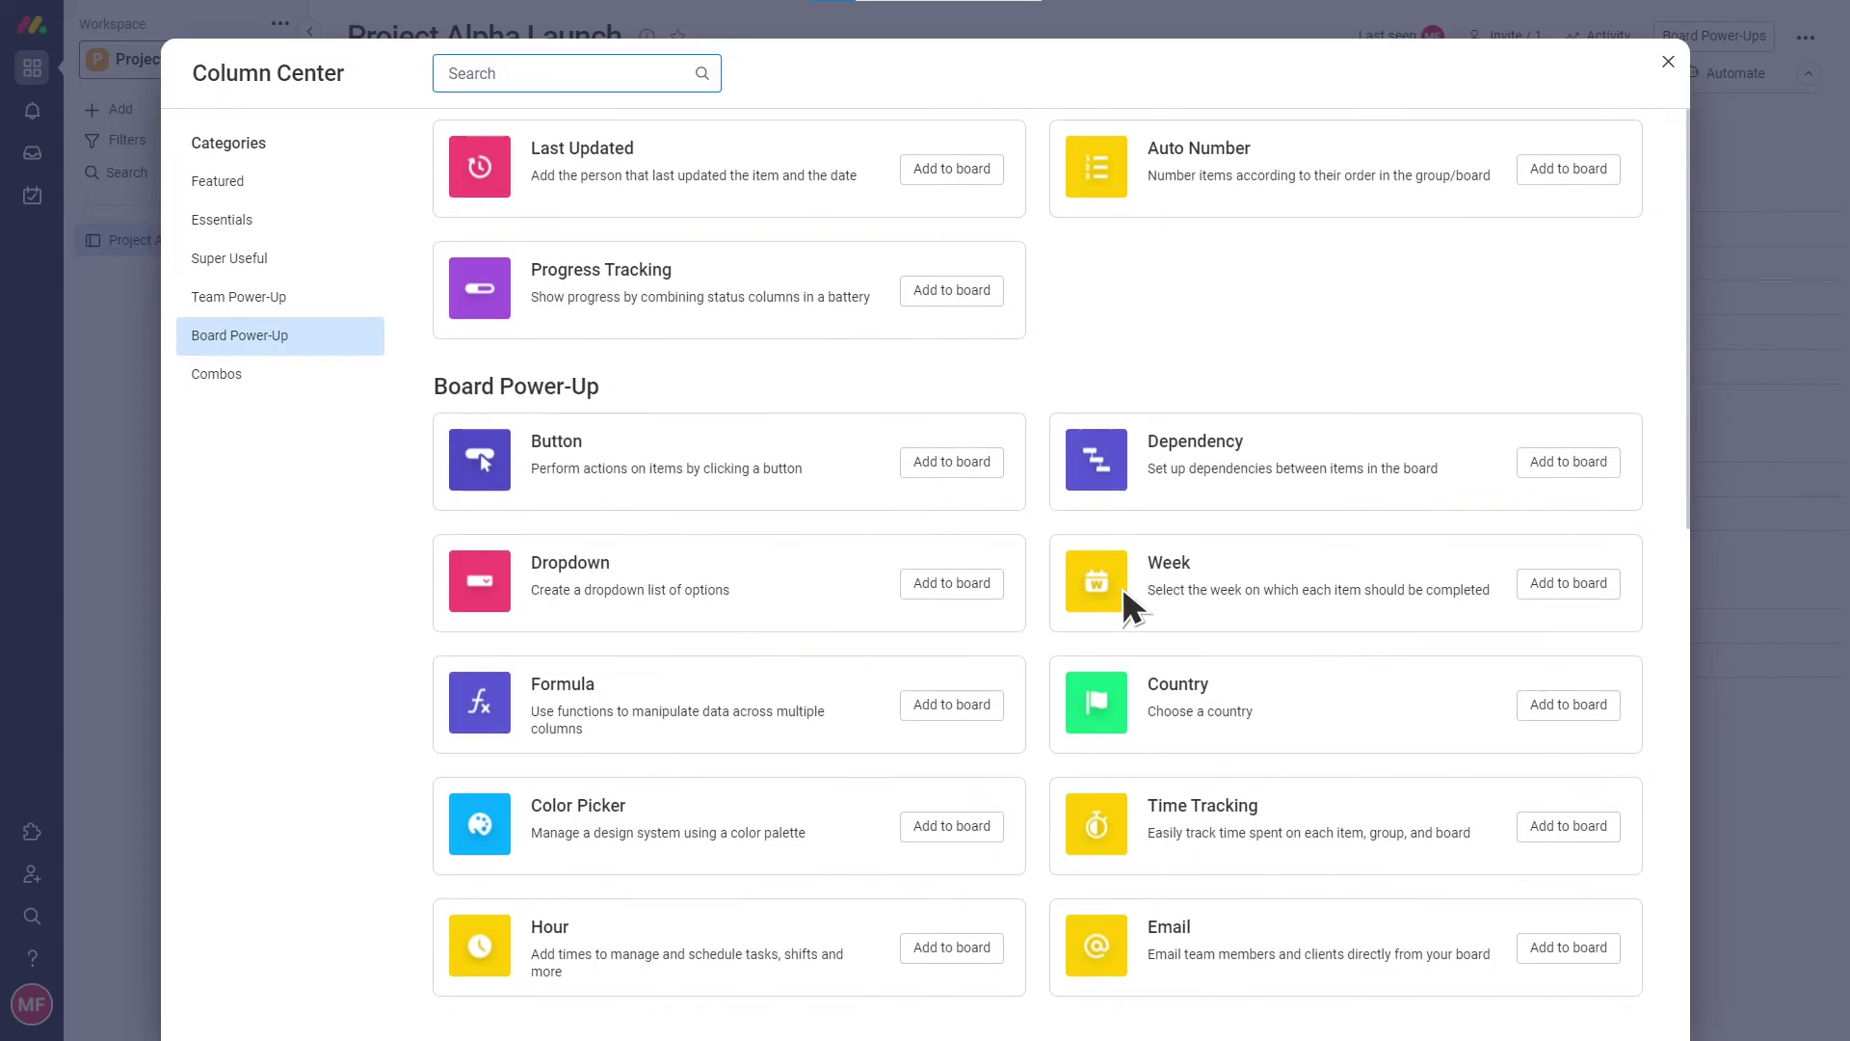
left_click(1668, 61)
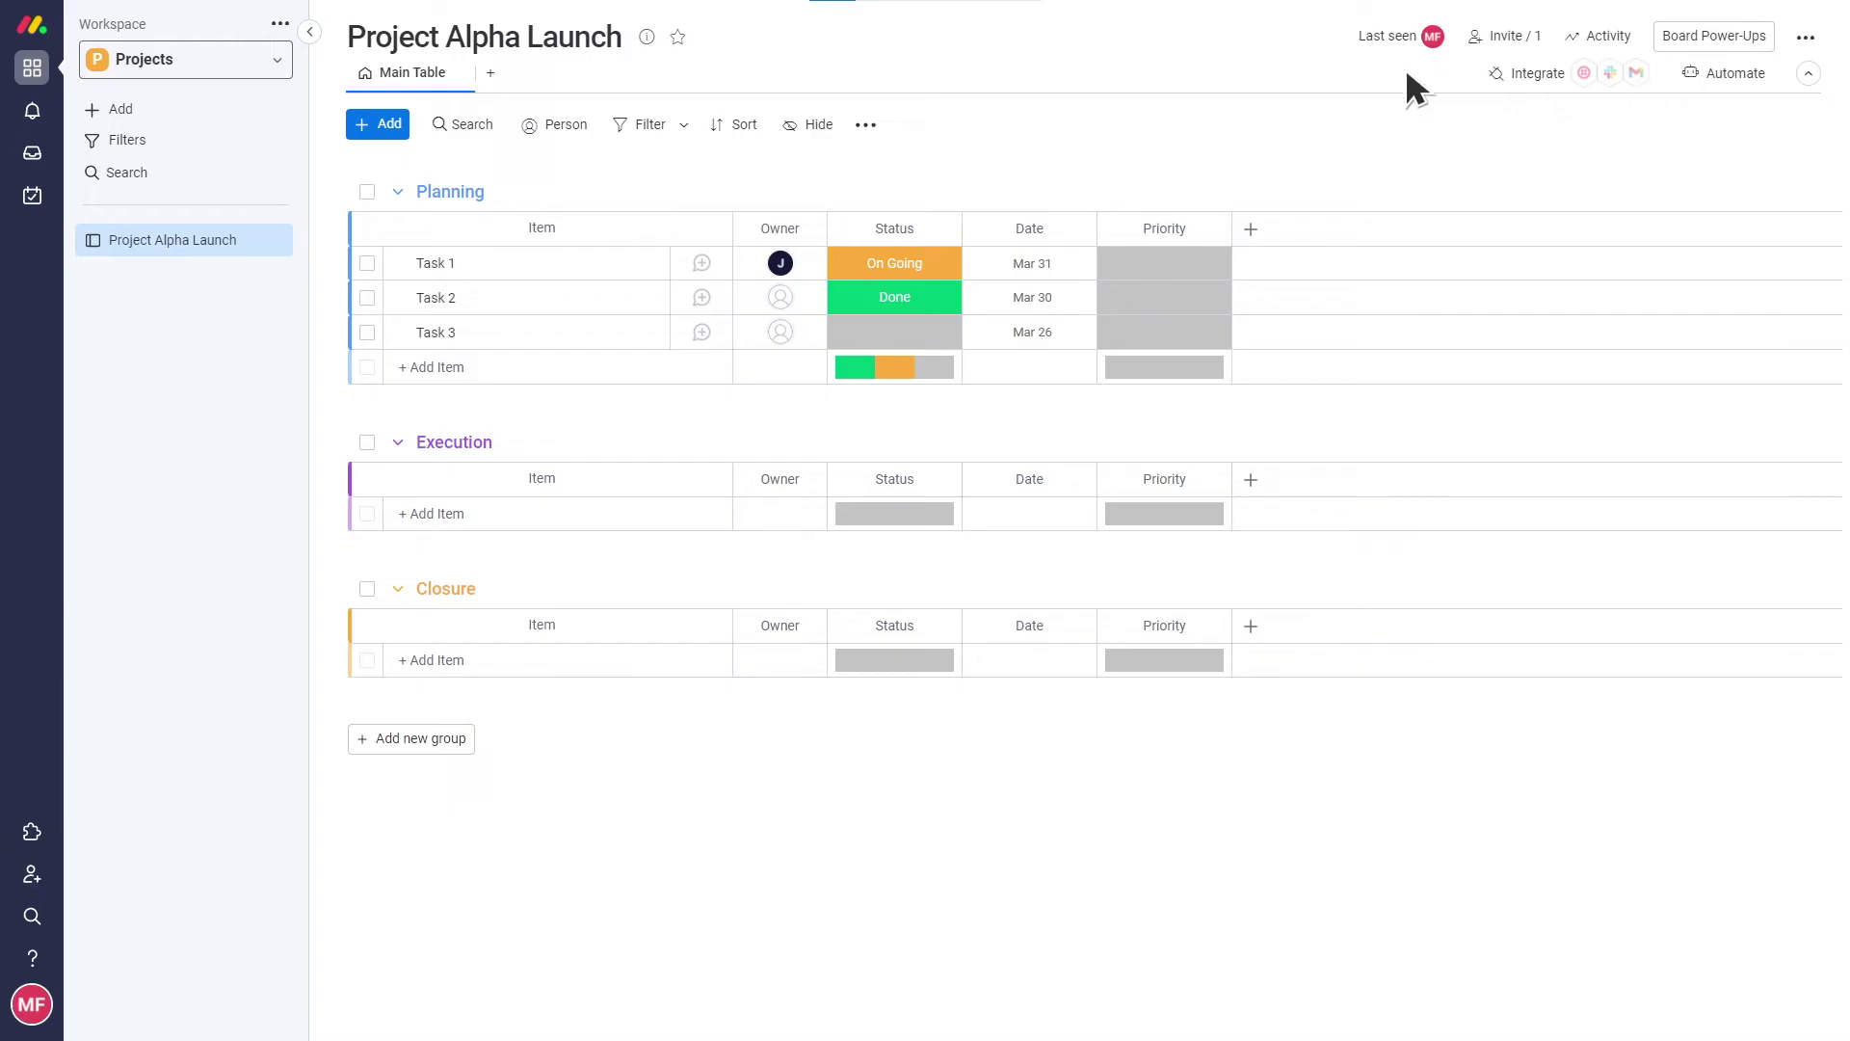
Step: Add subitems Sub Task 1 and Sub Task 2 under Task 1, then collapse them
left_click(399, 261)
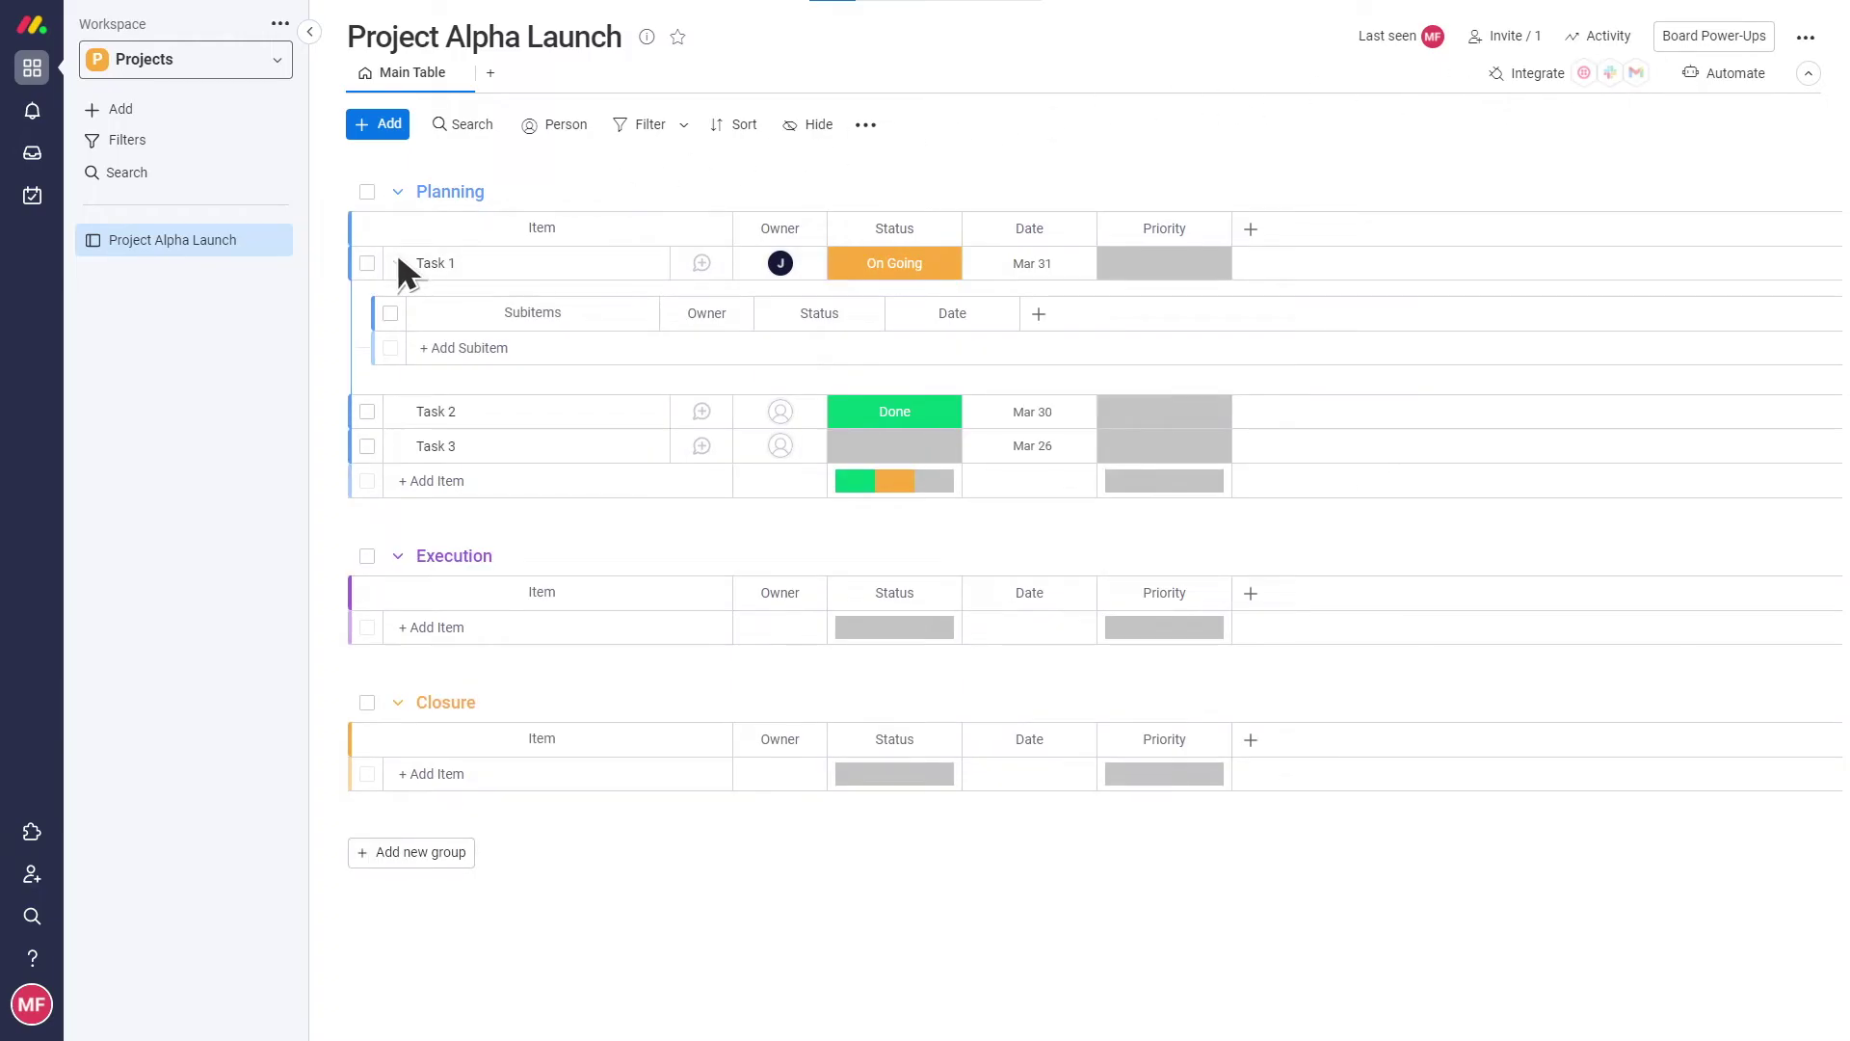
left_click(422, 347)
type("Sub Task 1")
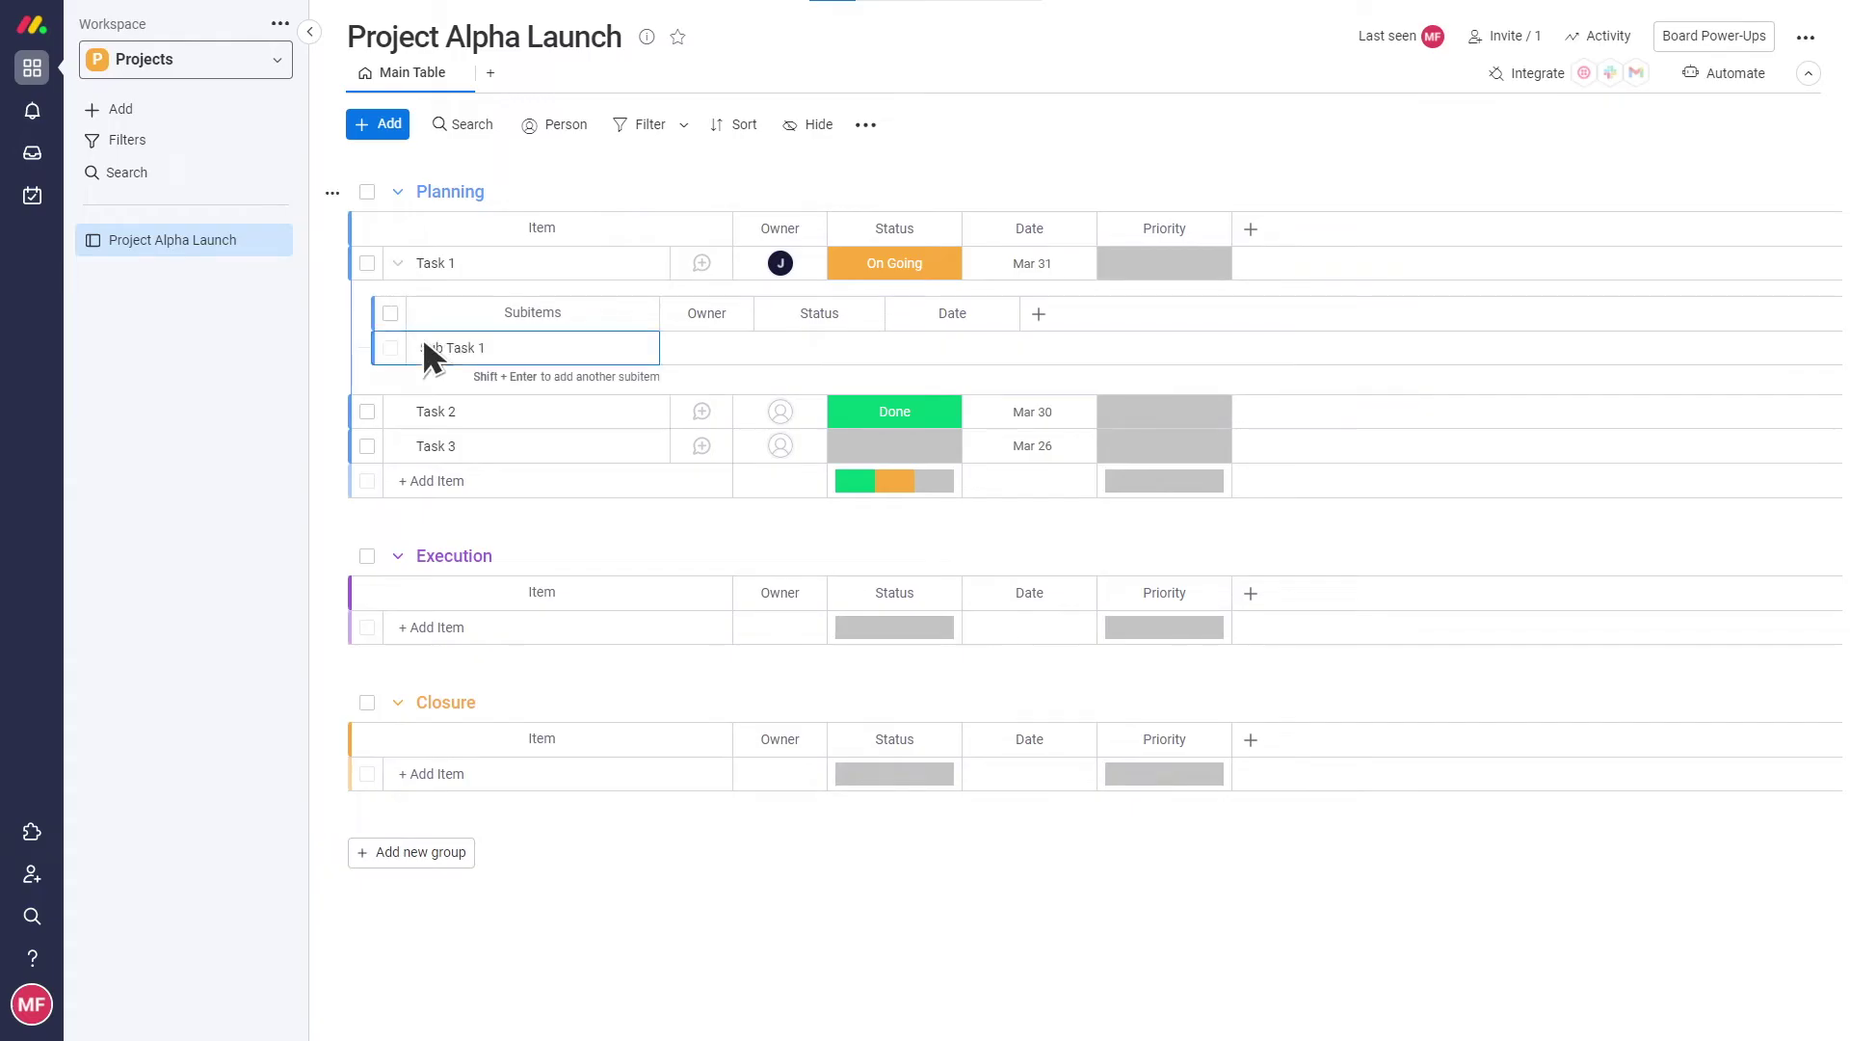
key("Return")
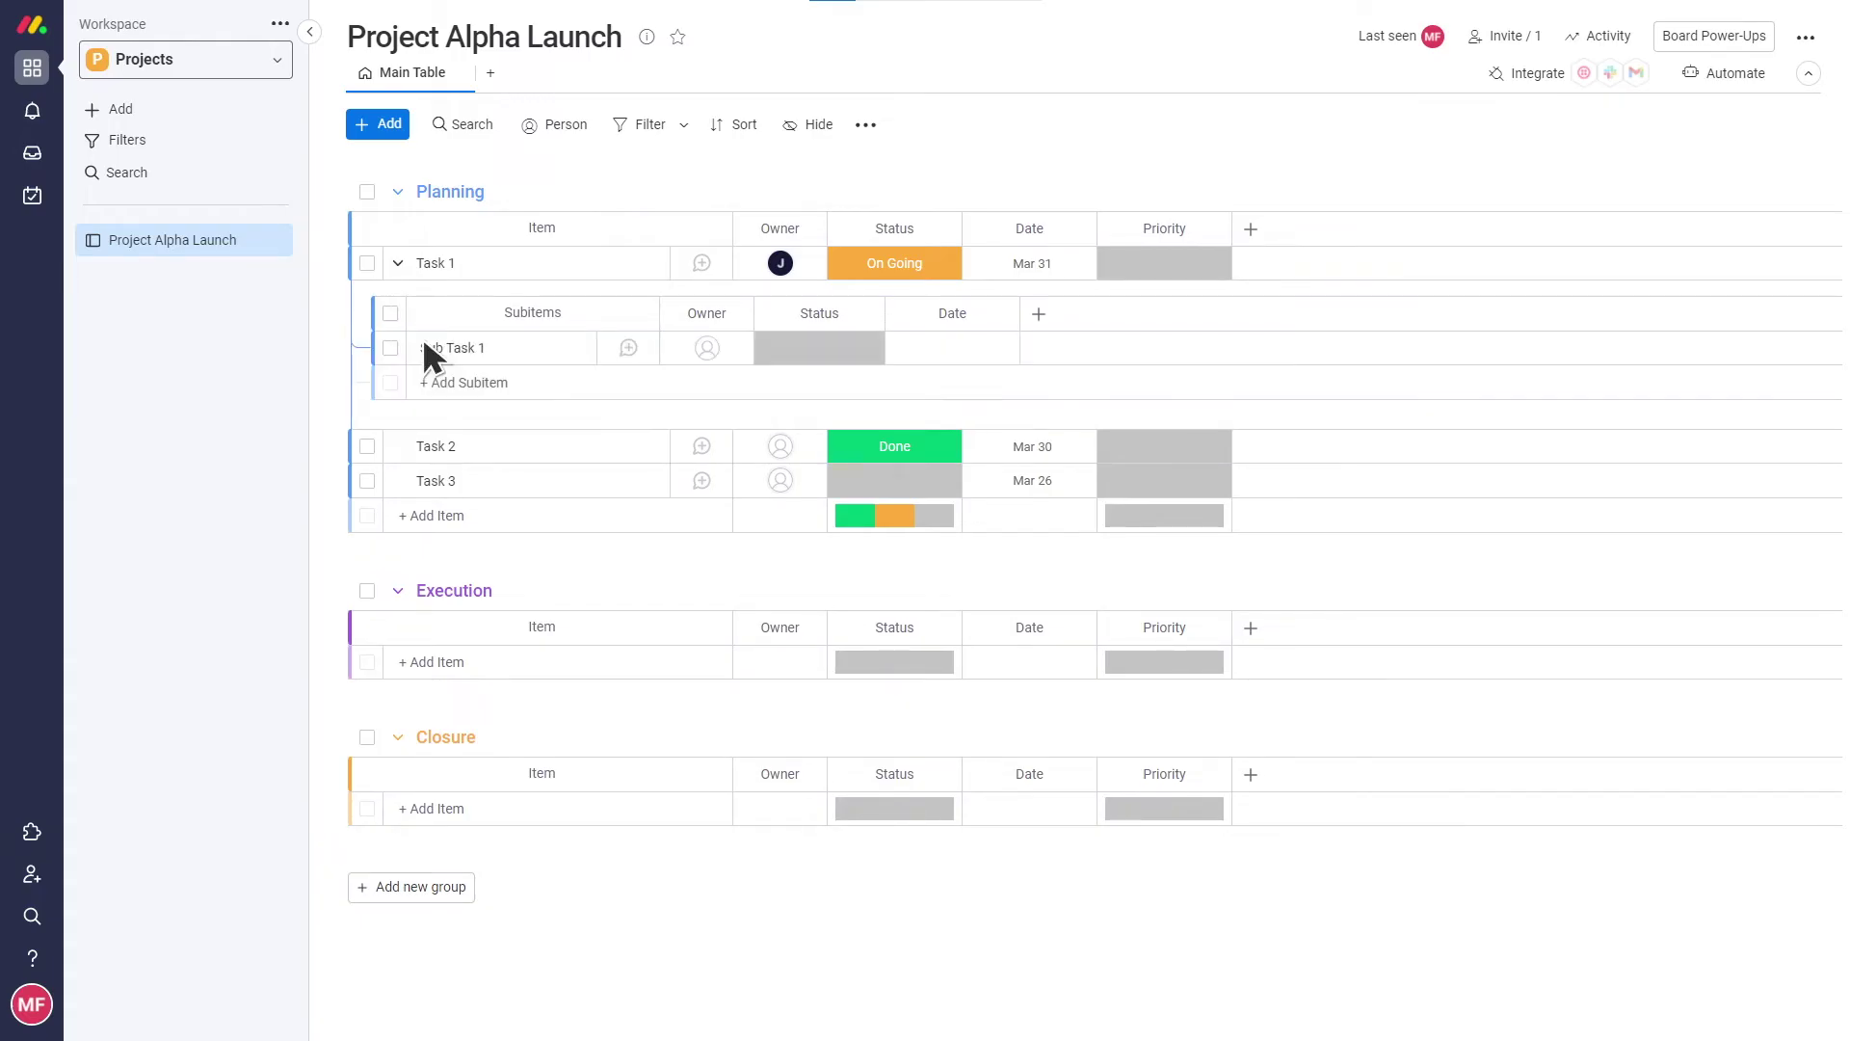
left_click(453, 383)
type("Sub Task 2")
left_click(397, 263)
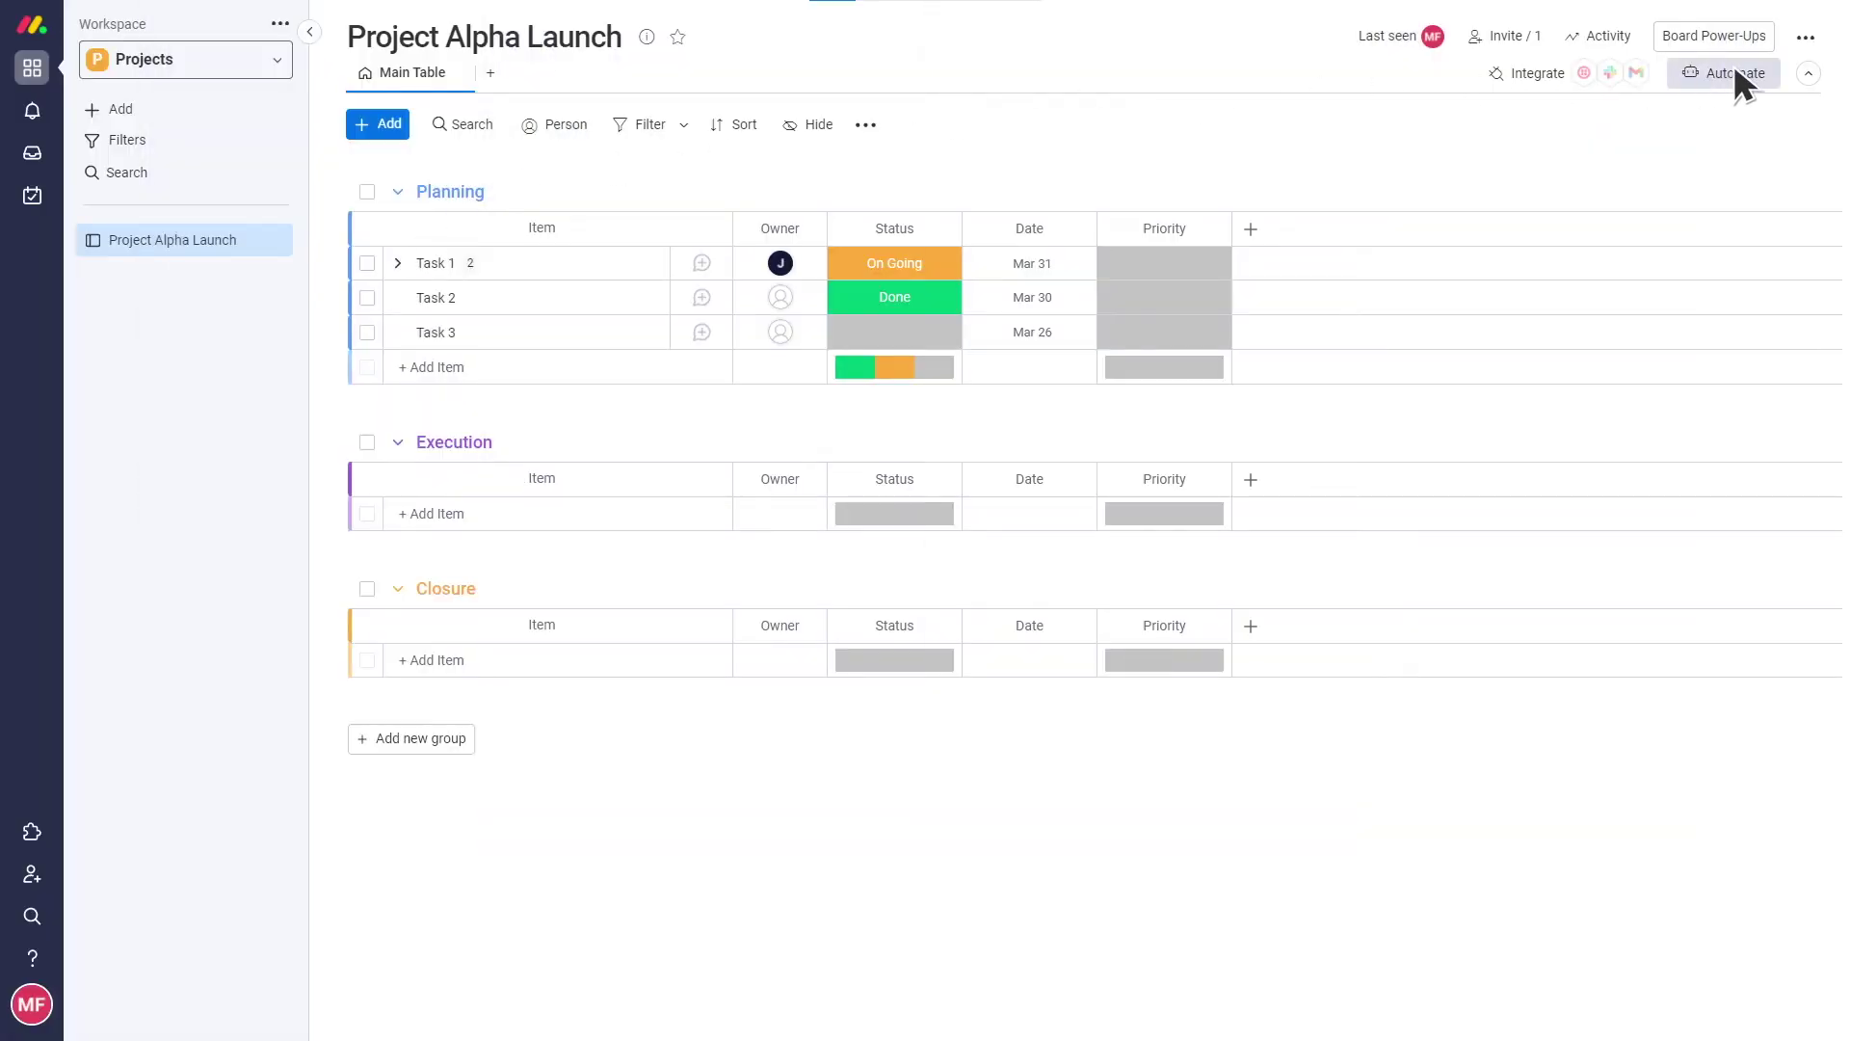
Step: Build a custom automation triggered 1 day before the Date column's date, sending a notification
left_click(1734, 73)
left_click(1117, 349)
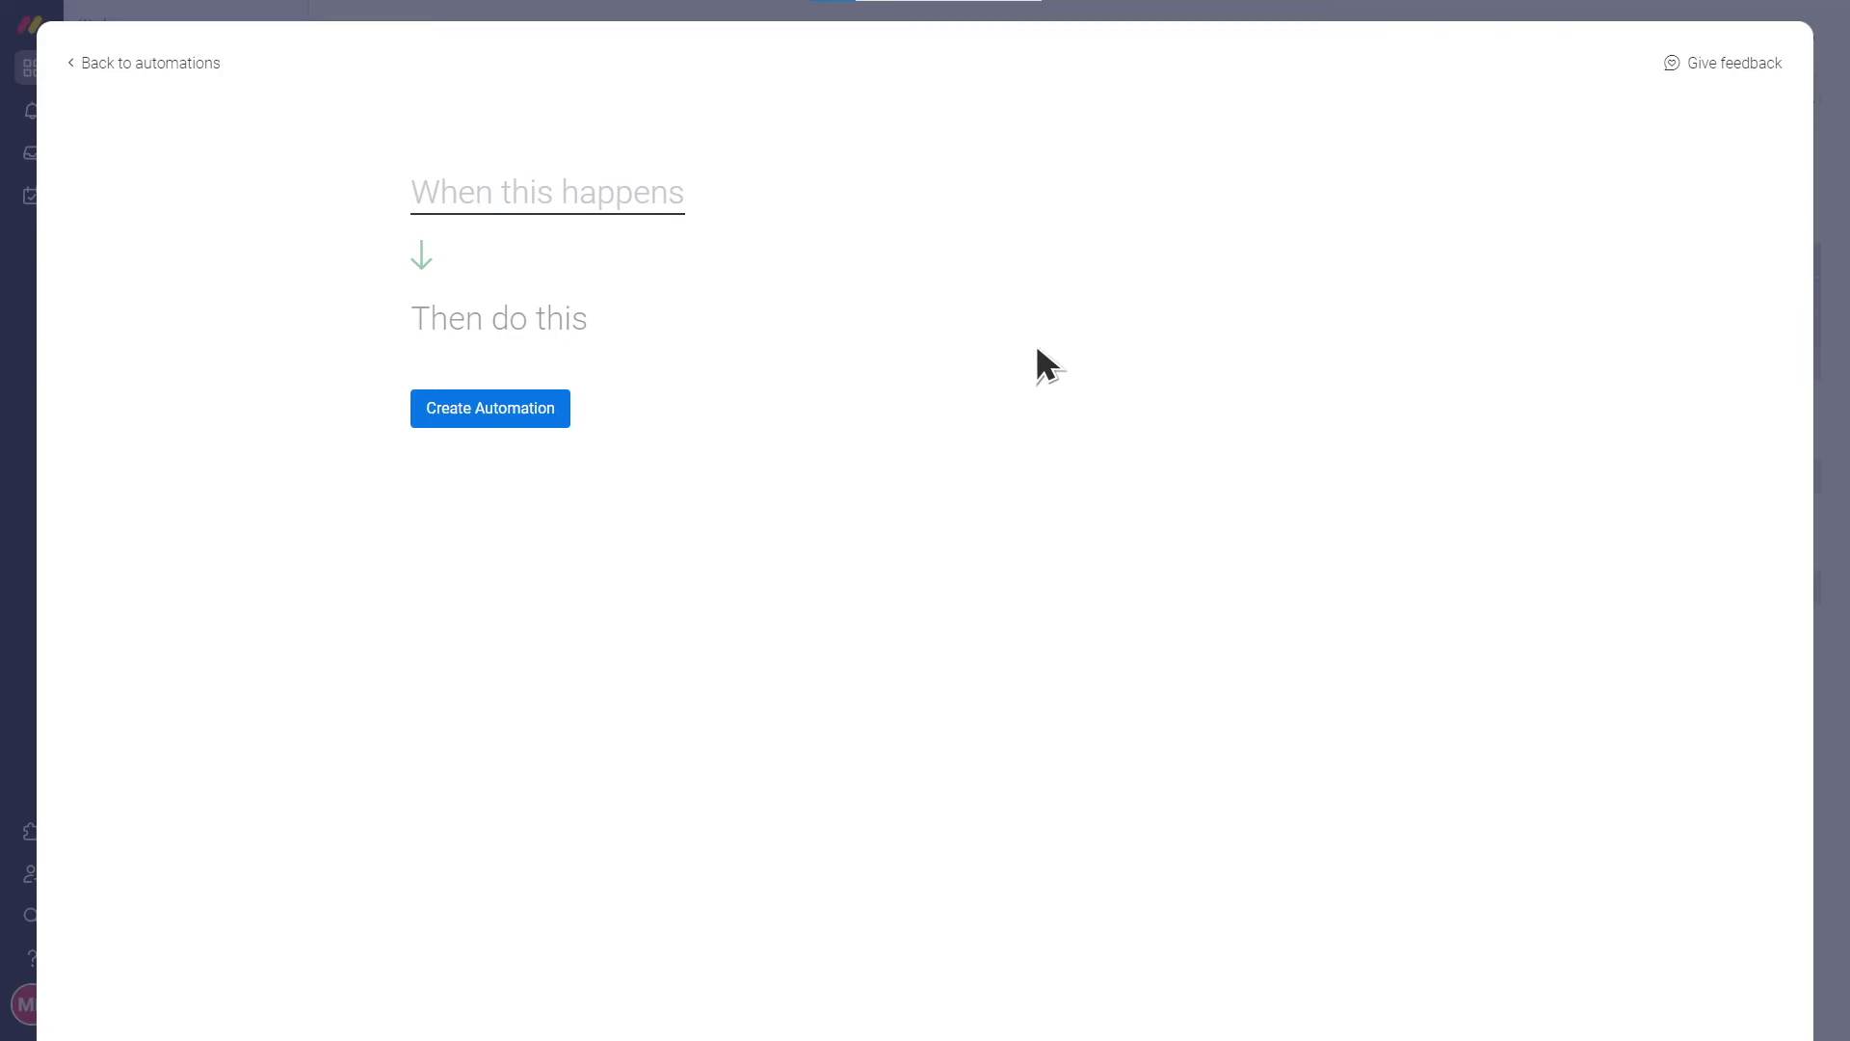
left_click(463, 193)
left_click(508, 345)
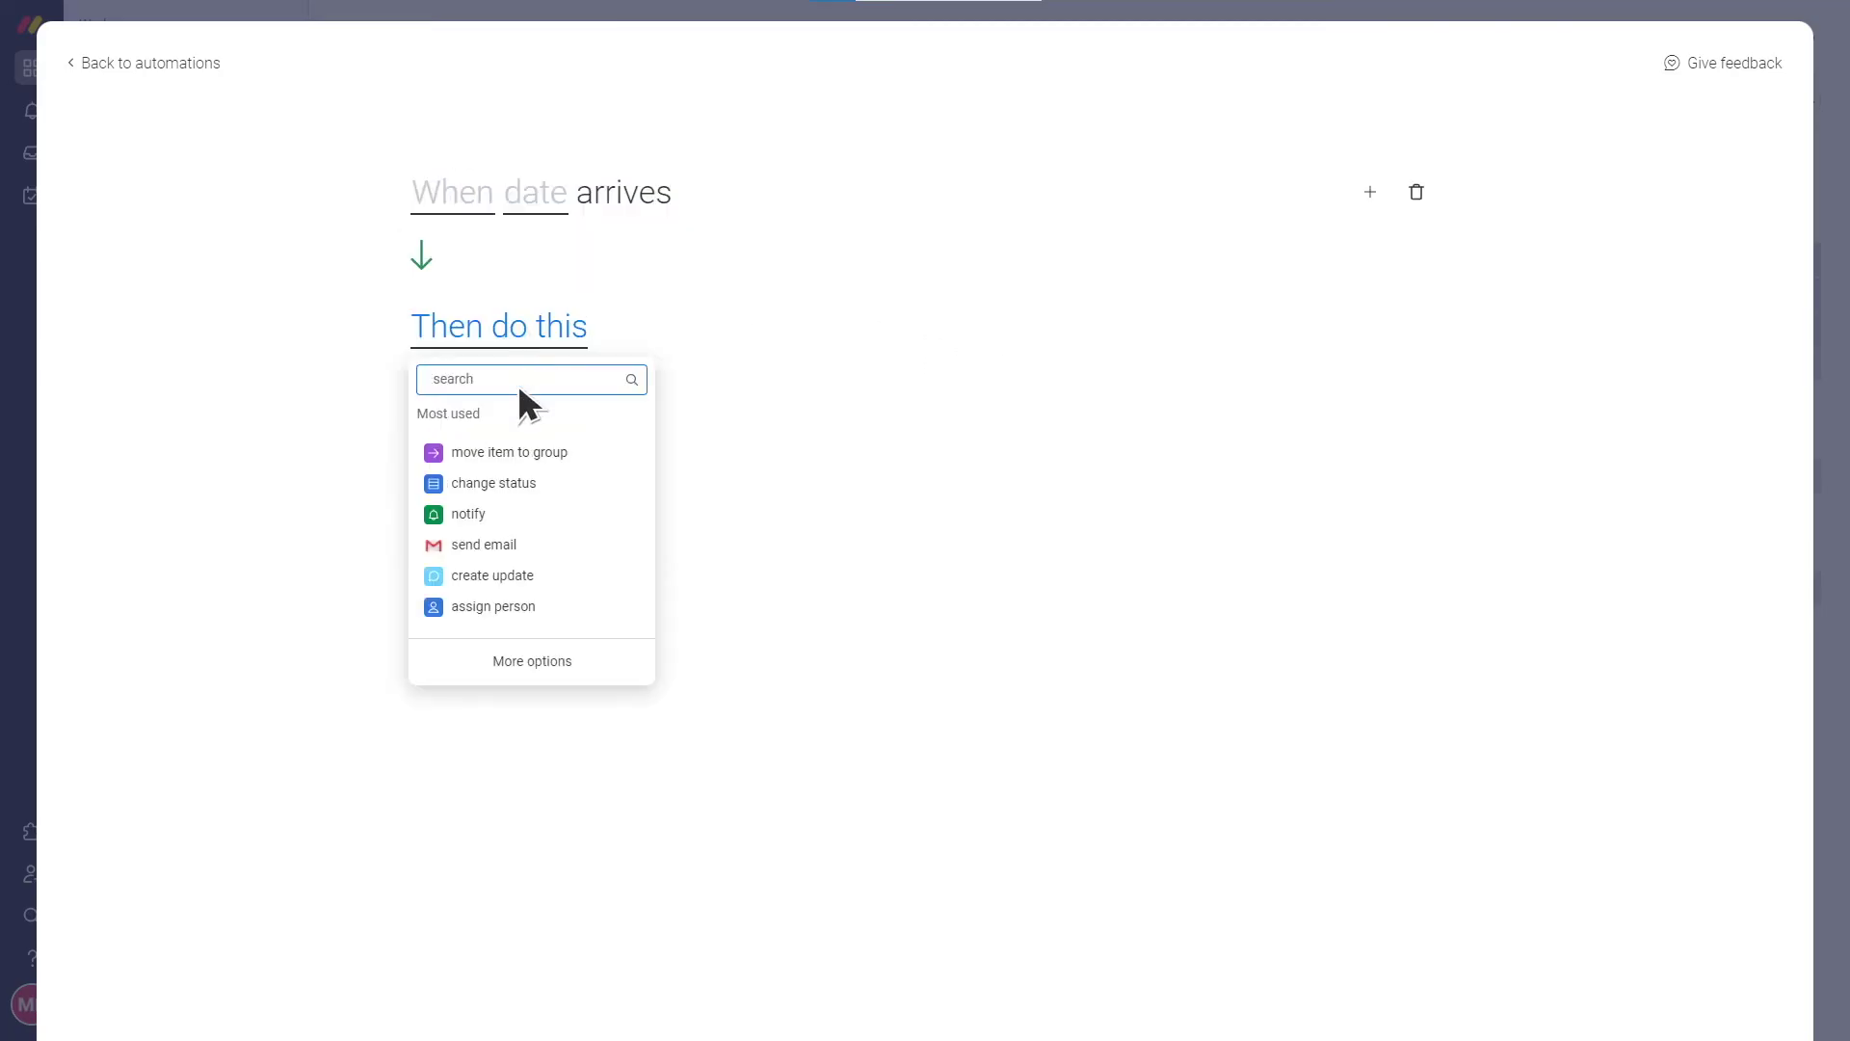
left_click(480, 513)
left_click(453, 194)
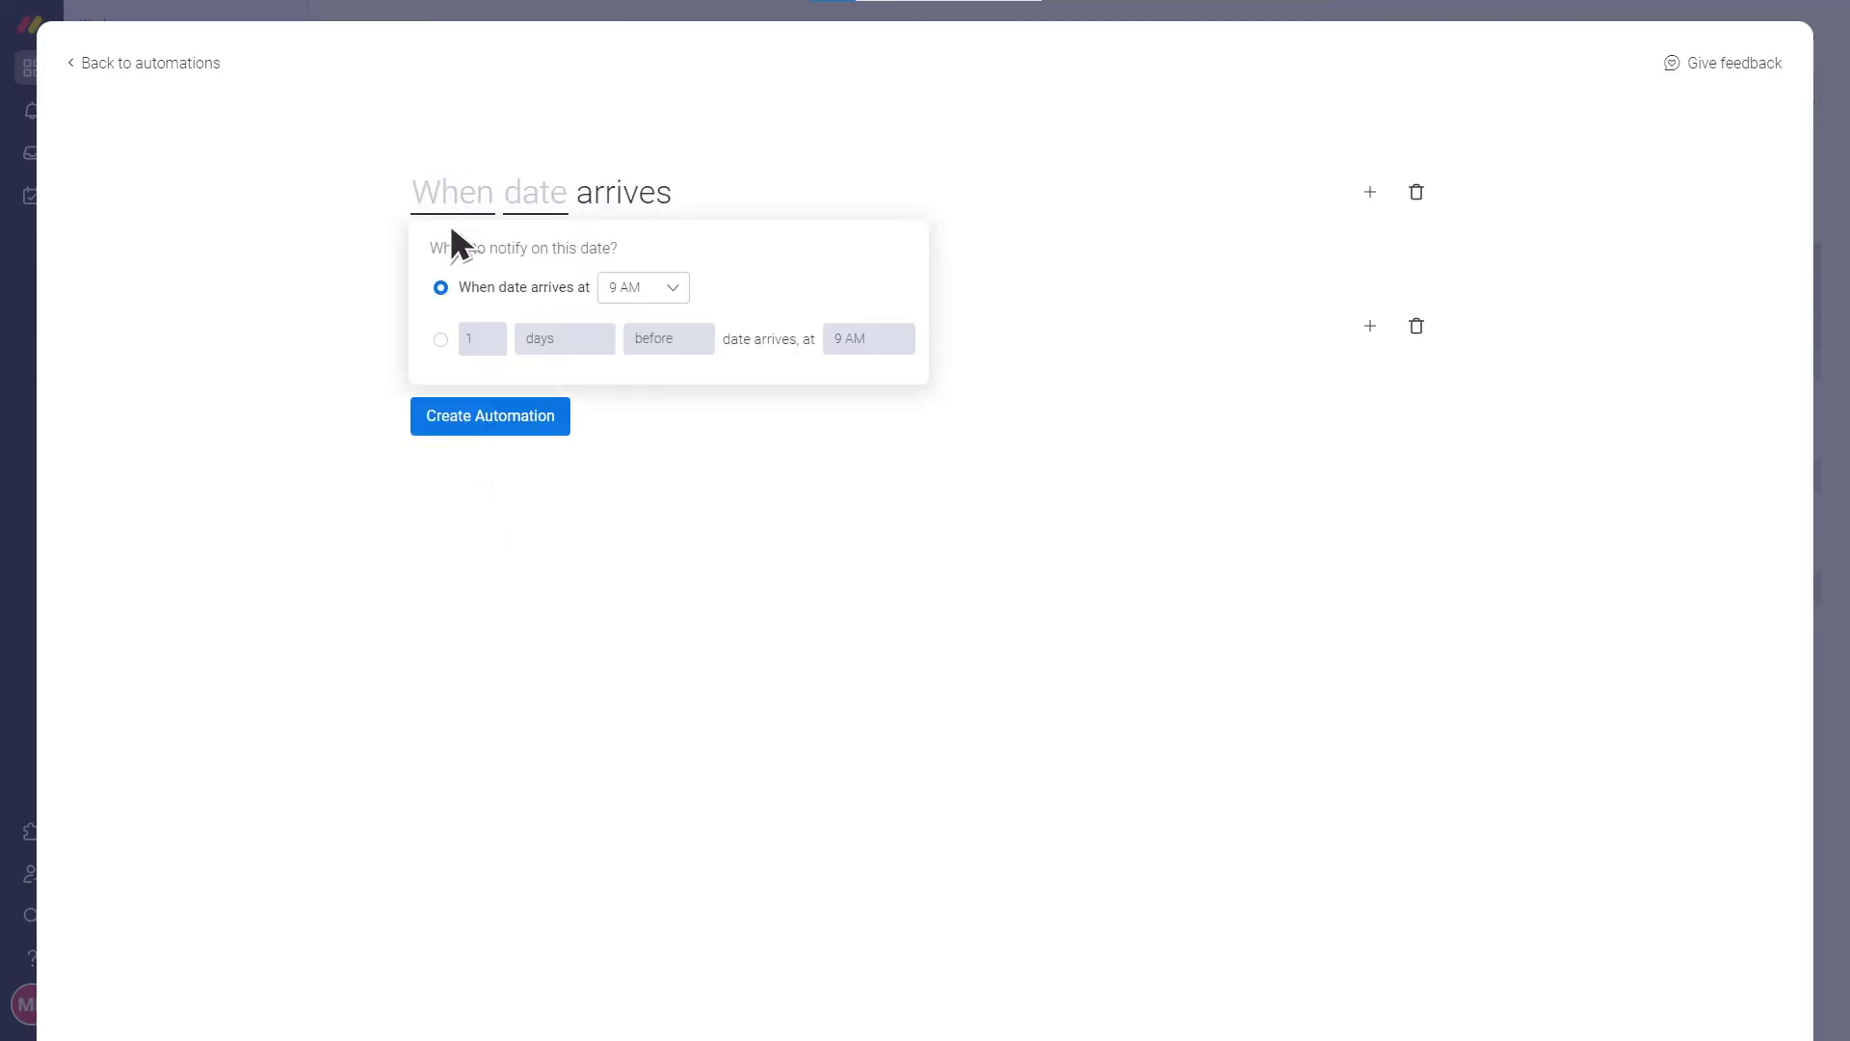
left_click(440, 338)
left_click(620, 194)
left_click(674, 274)
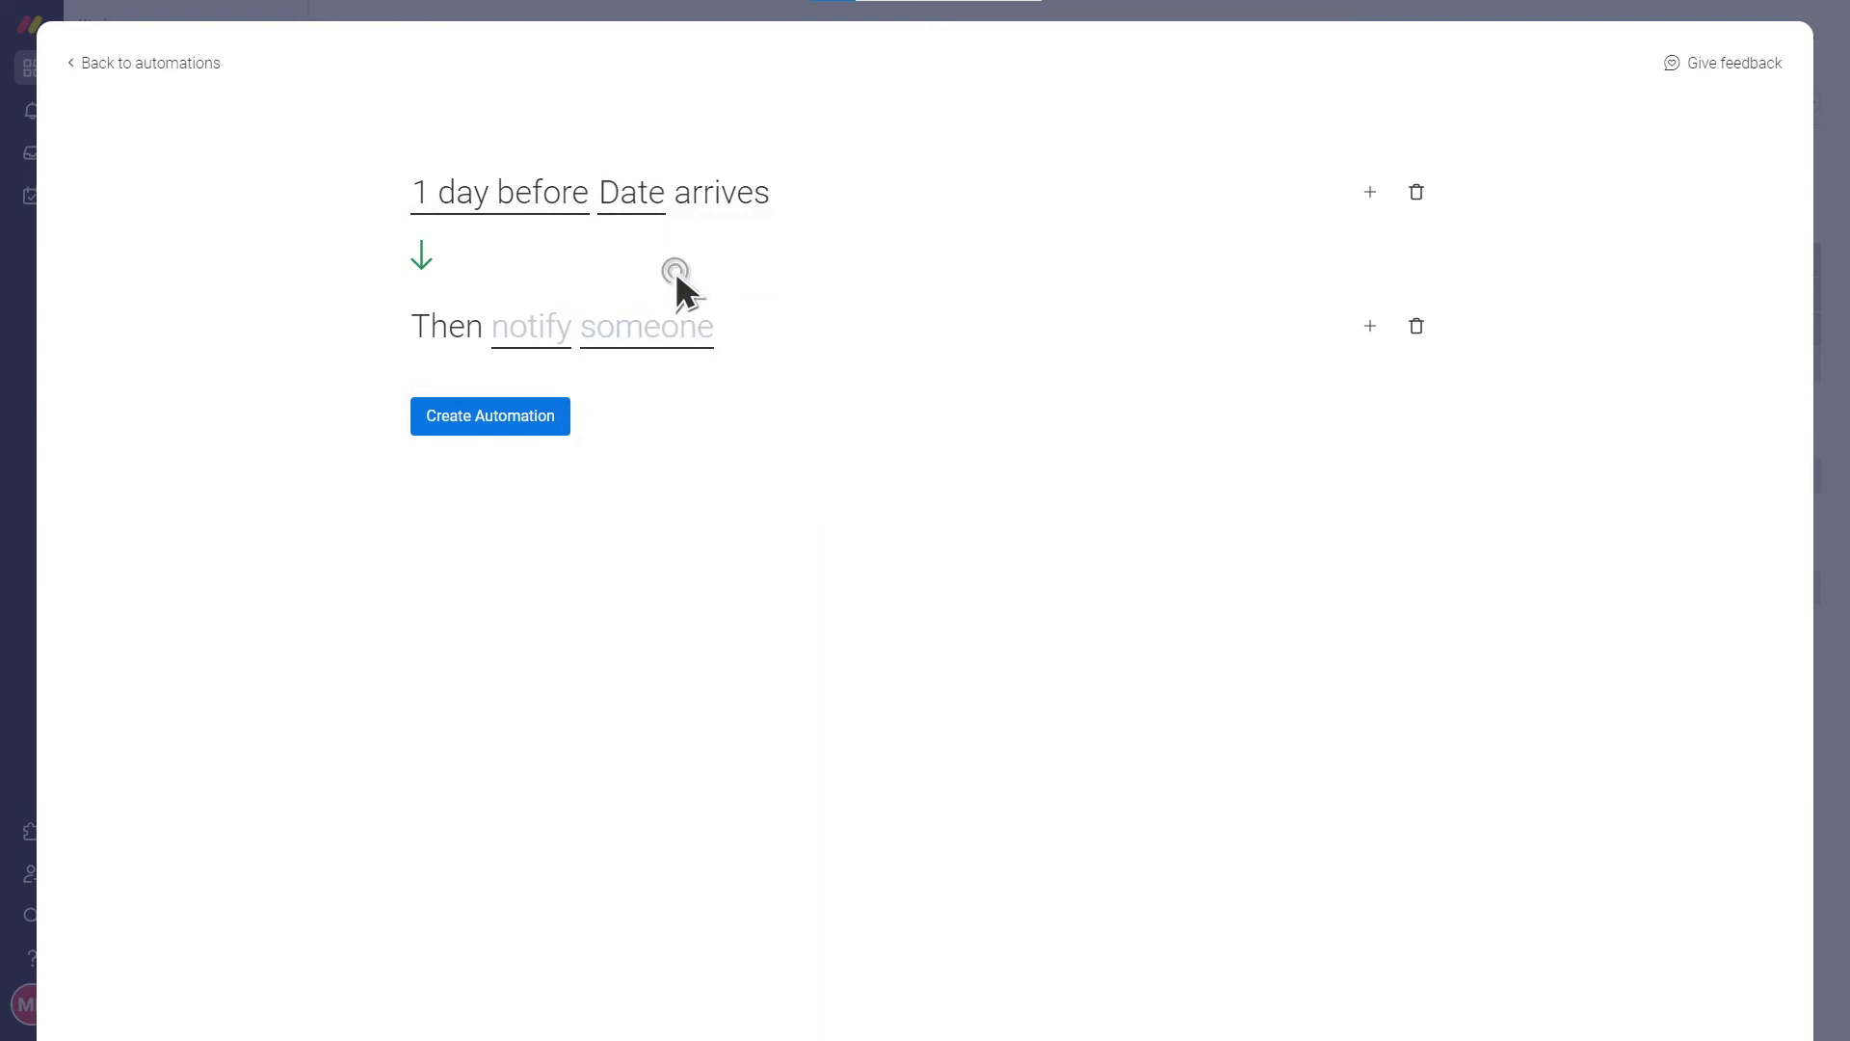
Step: Notify the Owner with 'Dear Item Name, your task is due tomorrow' and create the automation
left_click(520, 325)
type("Dear Item Name, your task is due tomorrow")
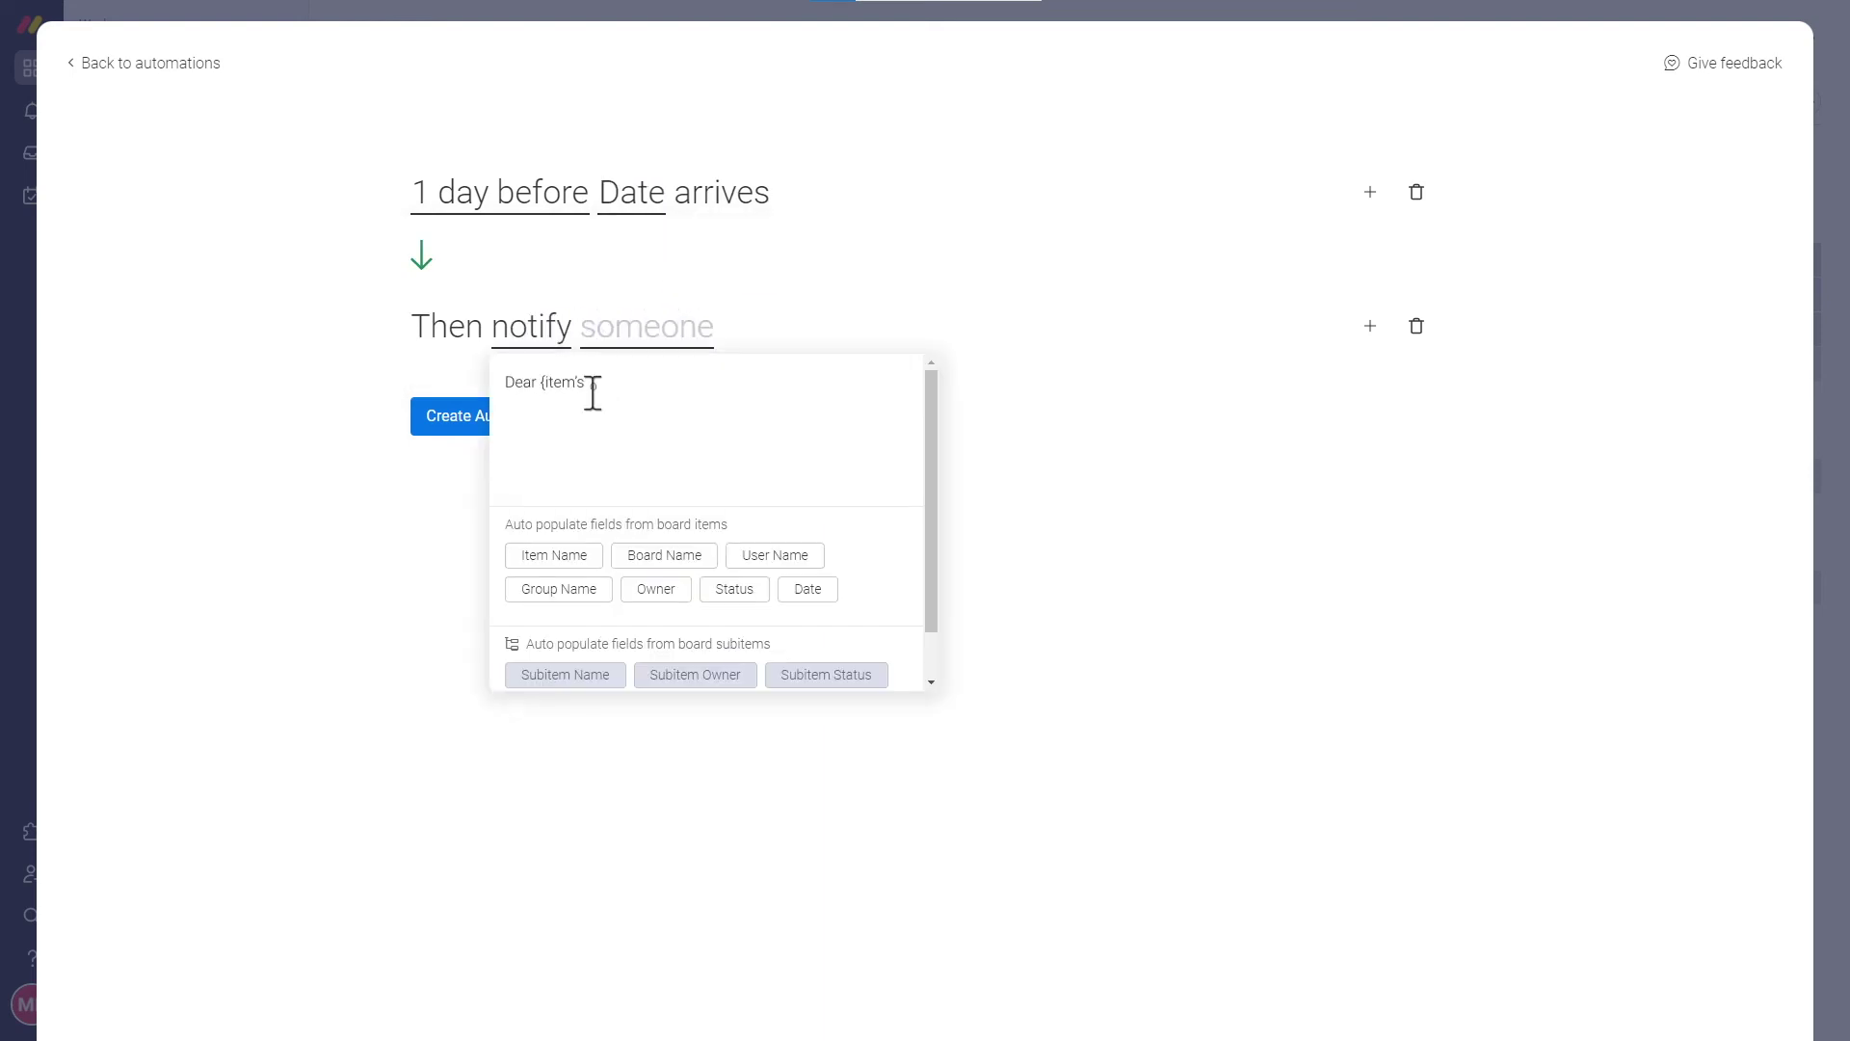
left_click(651, 325)
left_click(640, 481)
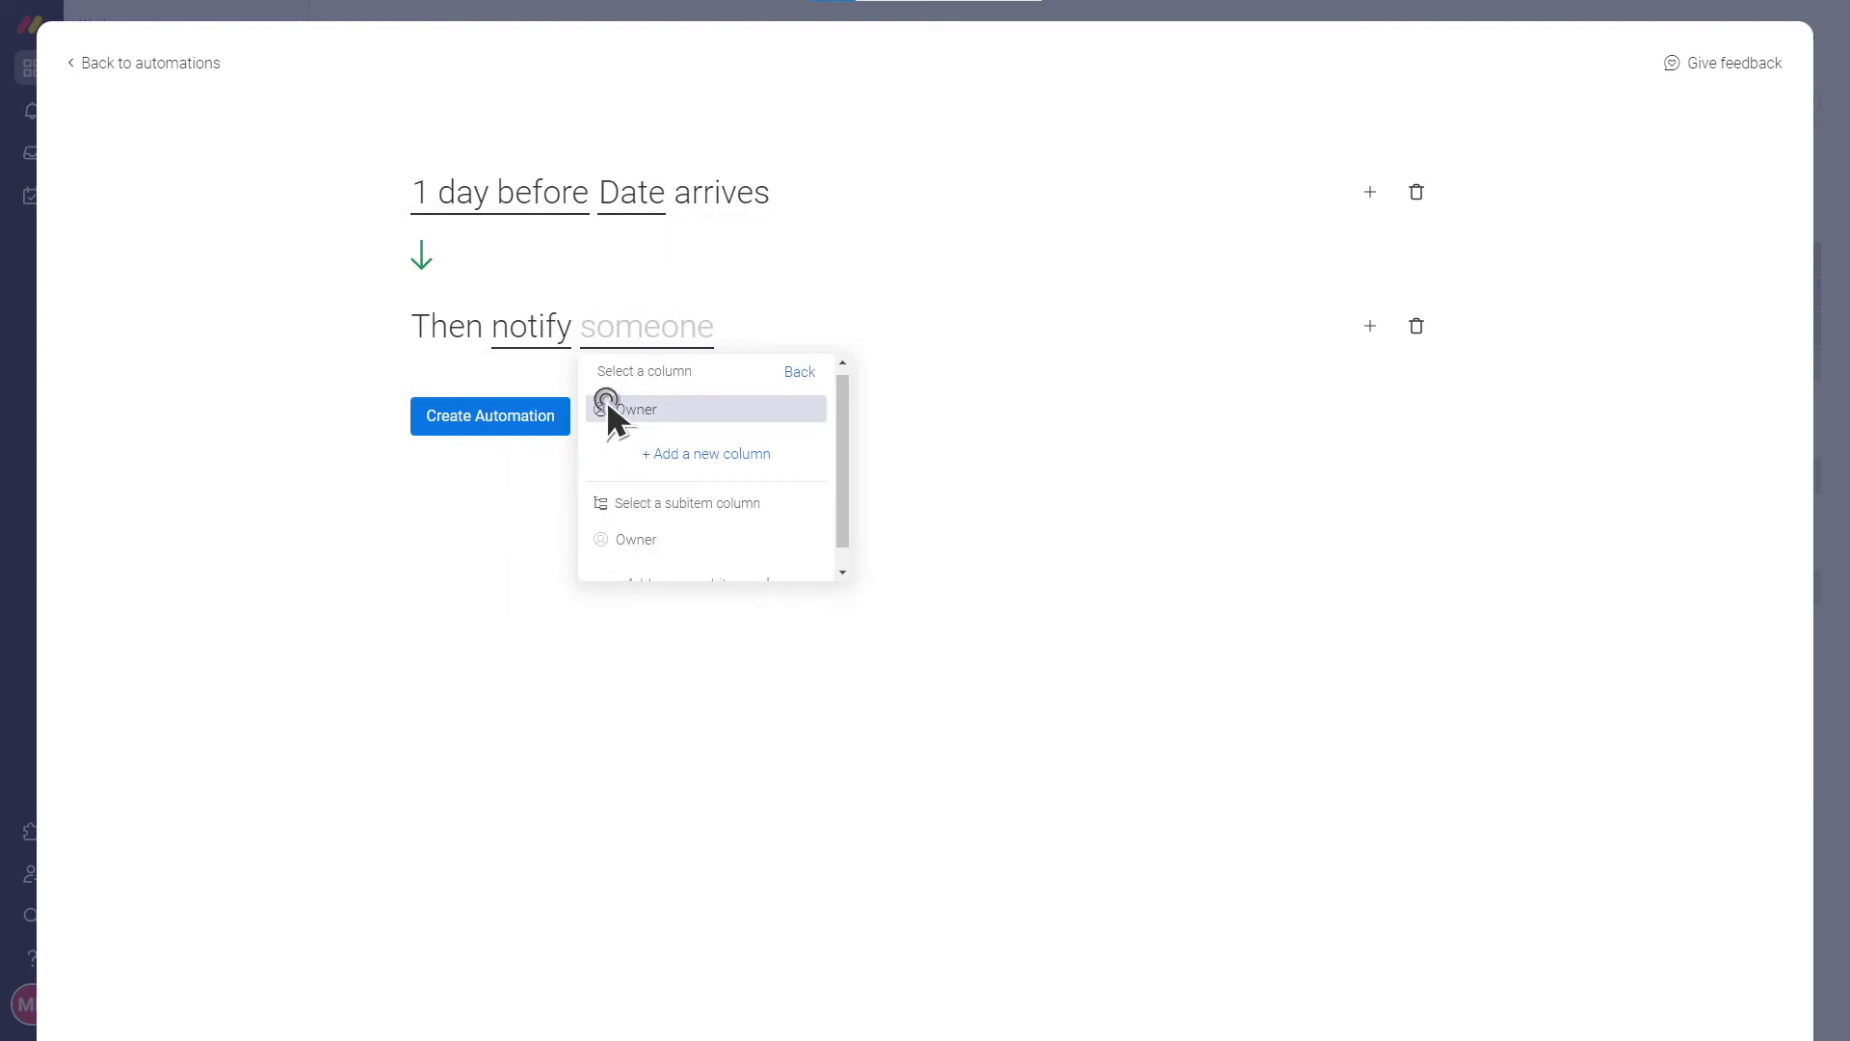
left_click(607, 404)
left_click(481, 416)
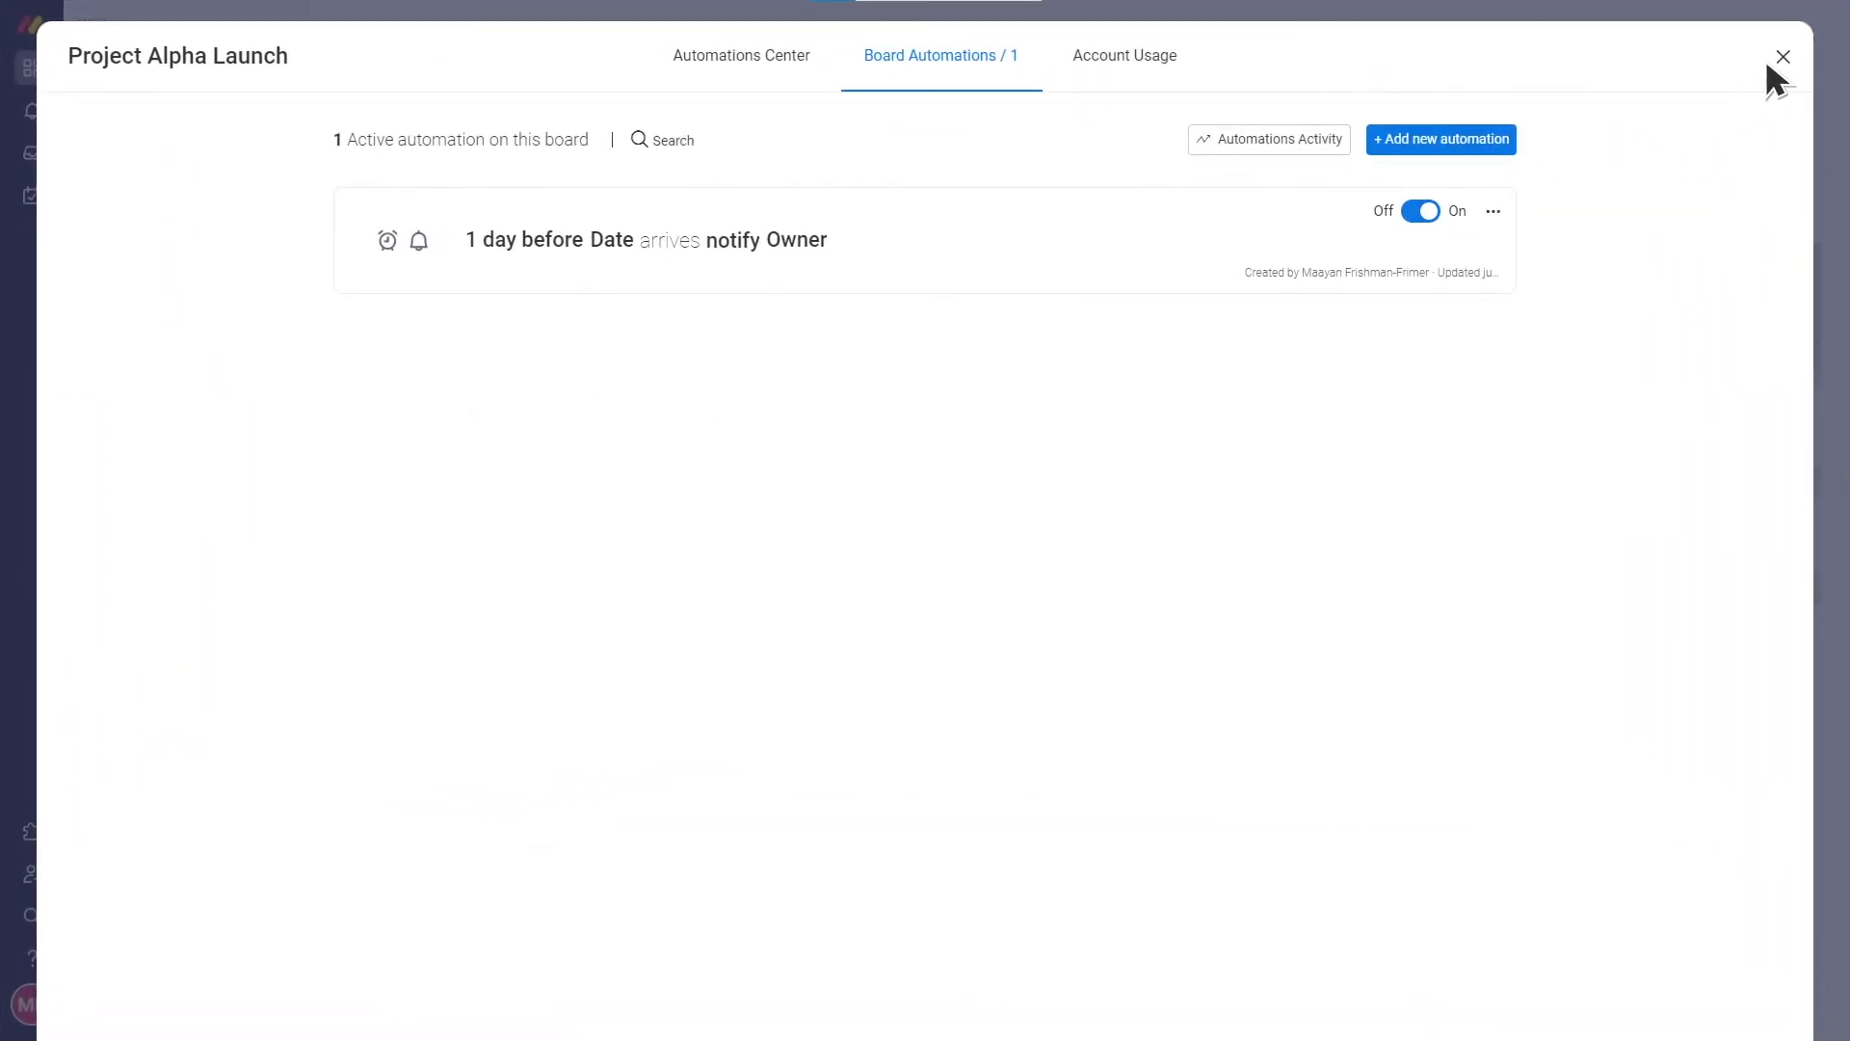
Step: Add Form, Calendar and Dashboard views to the board, then return to the Main Table
left_click(1782, 57)
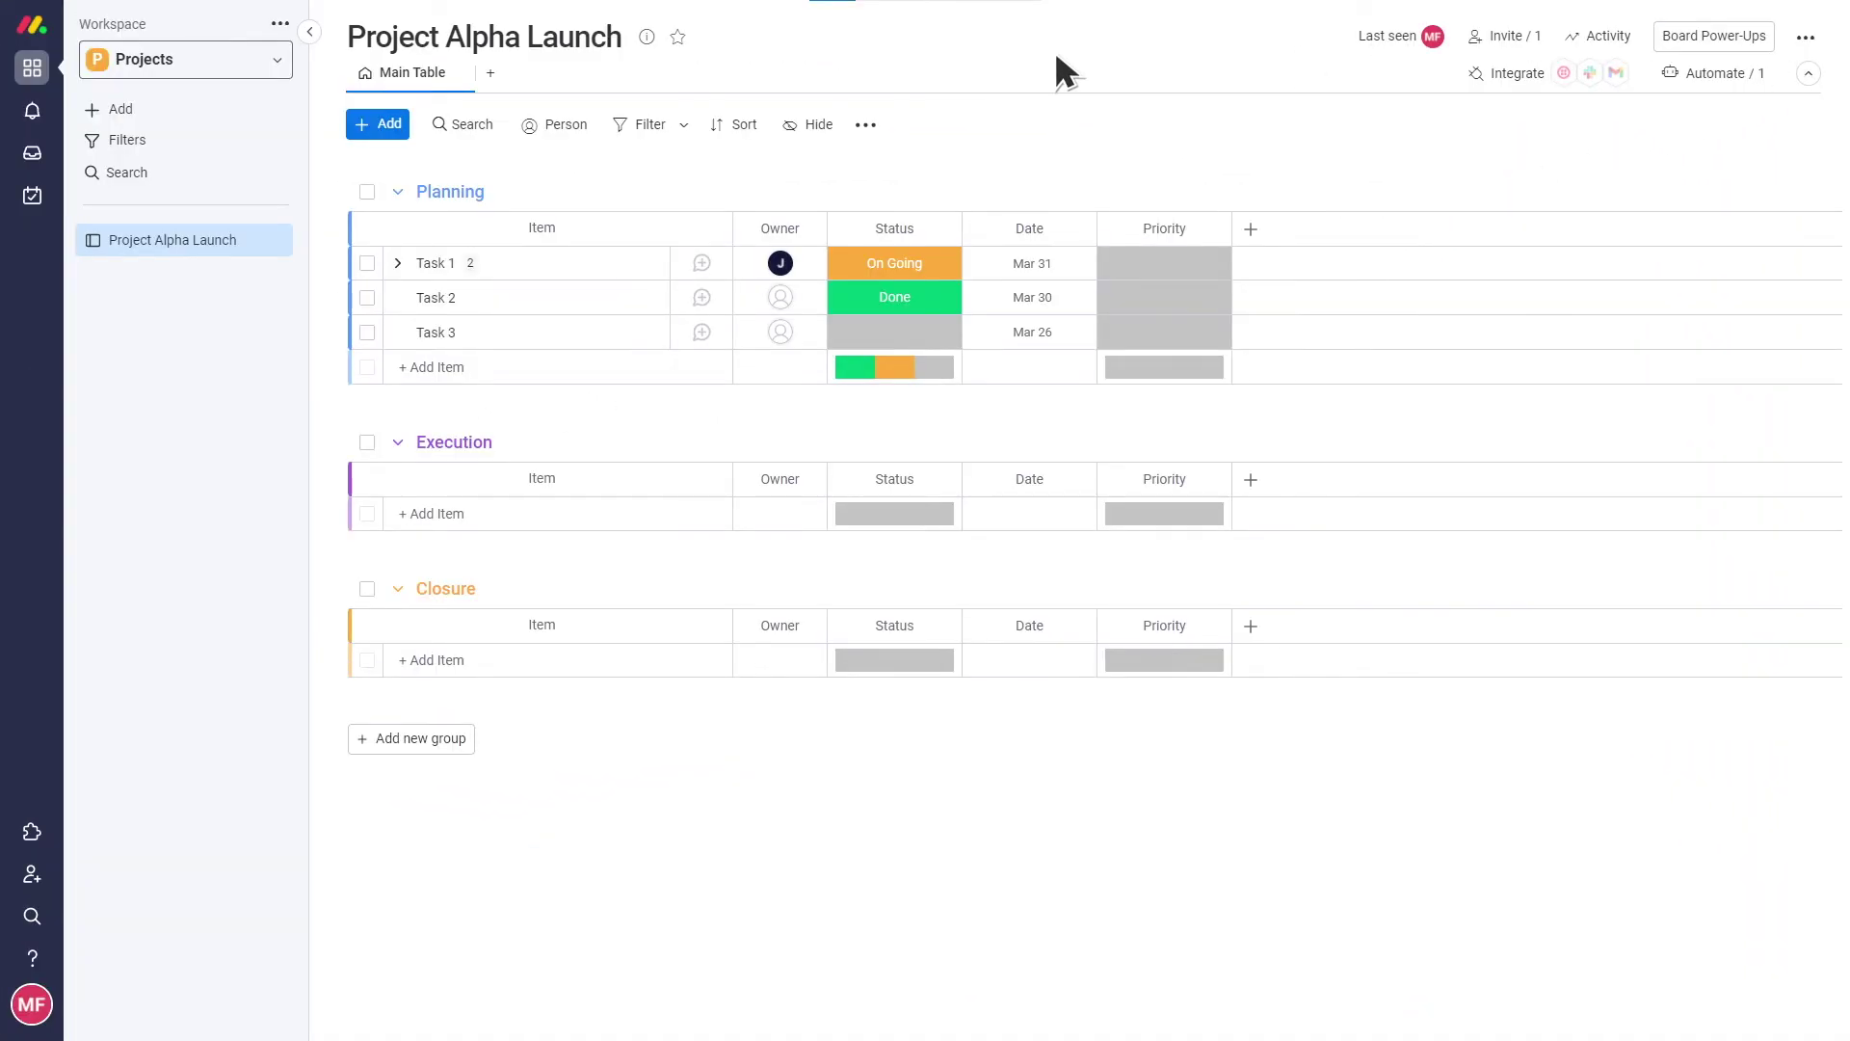
left_click(490, 73)
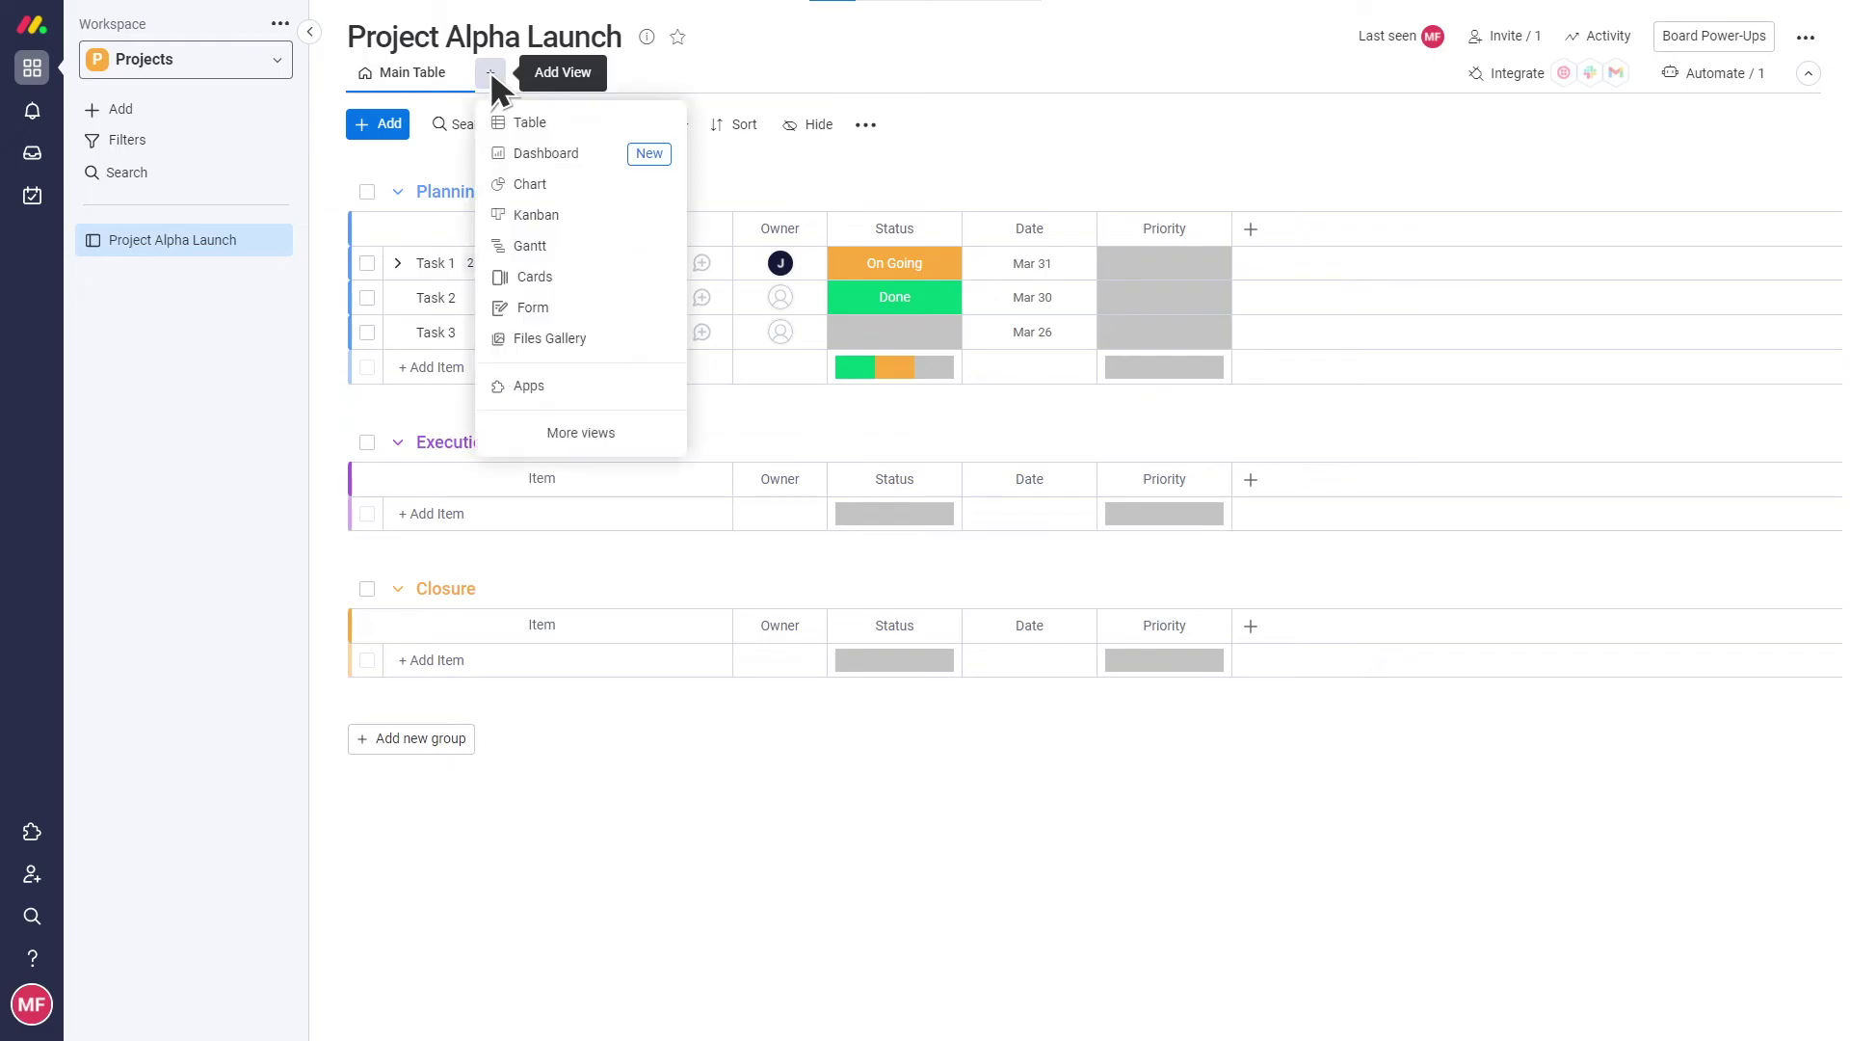
left_click(572, 428)
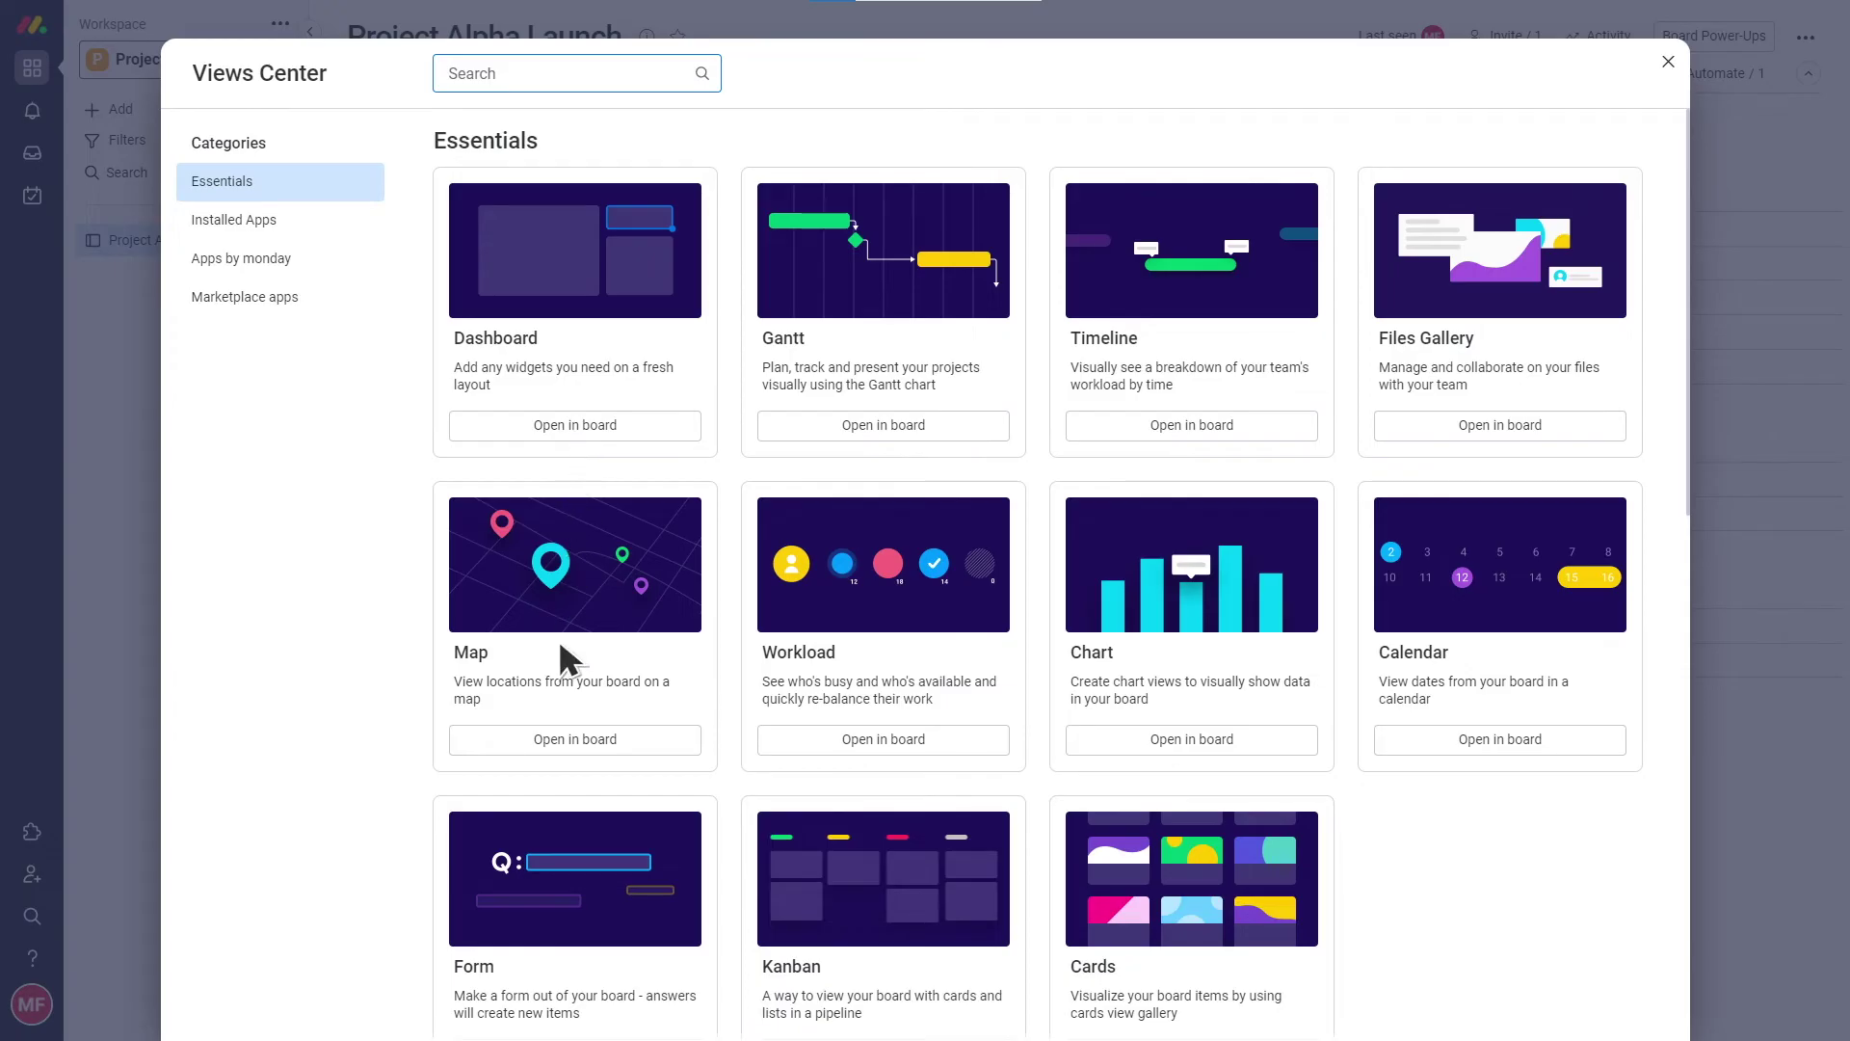
left_click(547, 853)
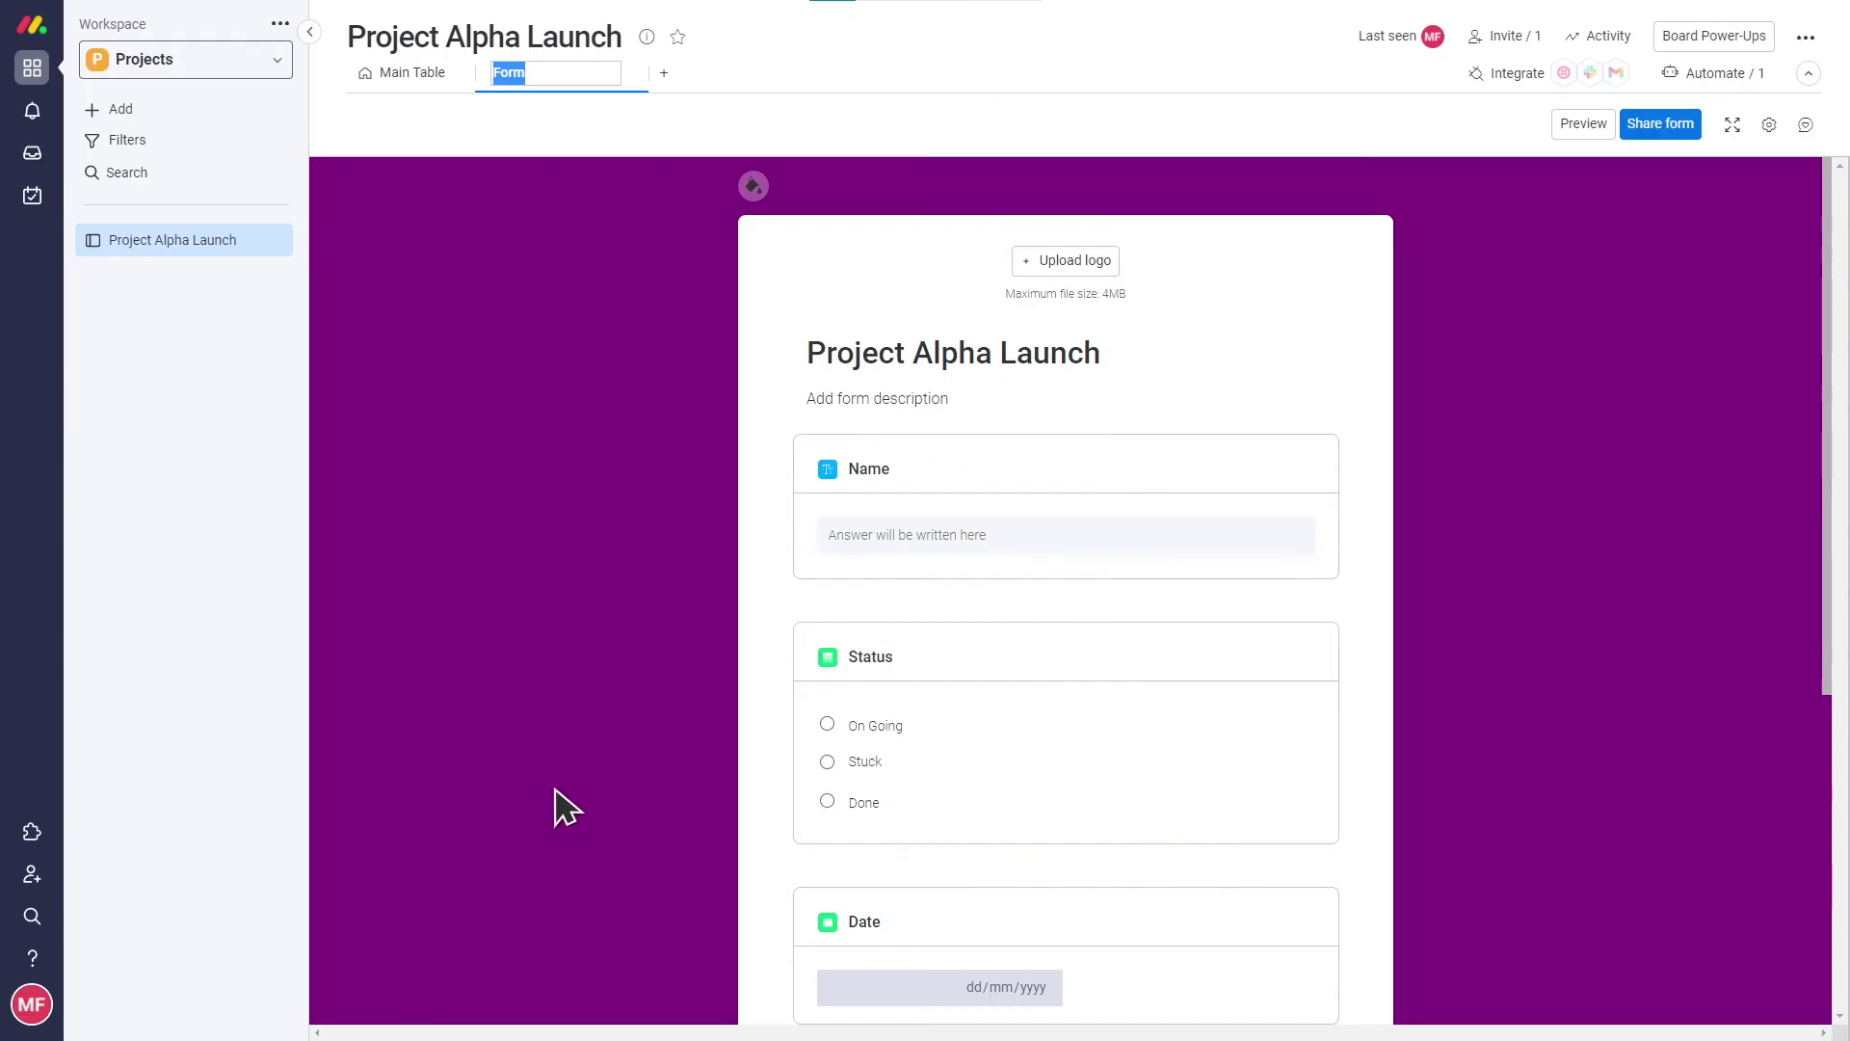
left_click(667, 69)
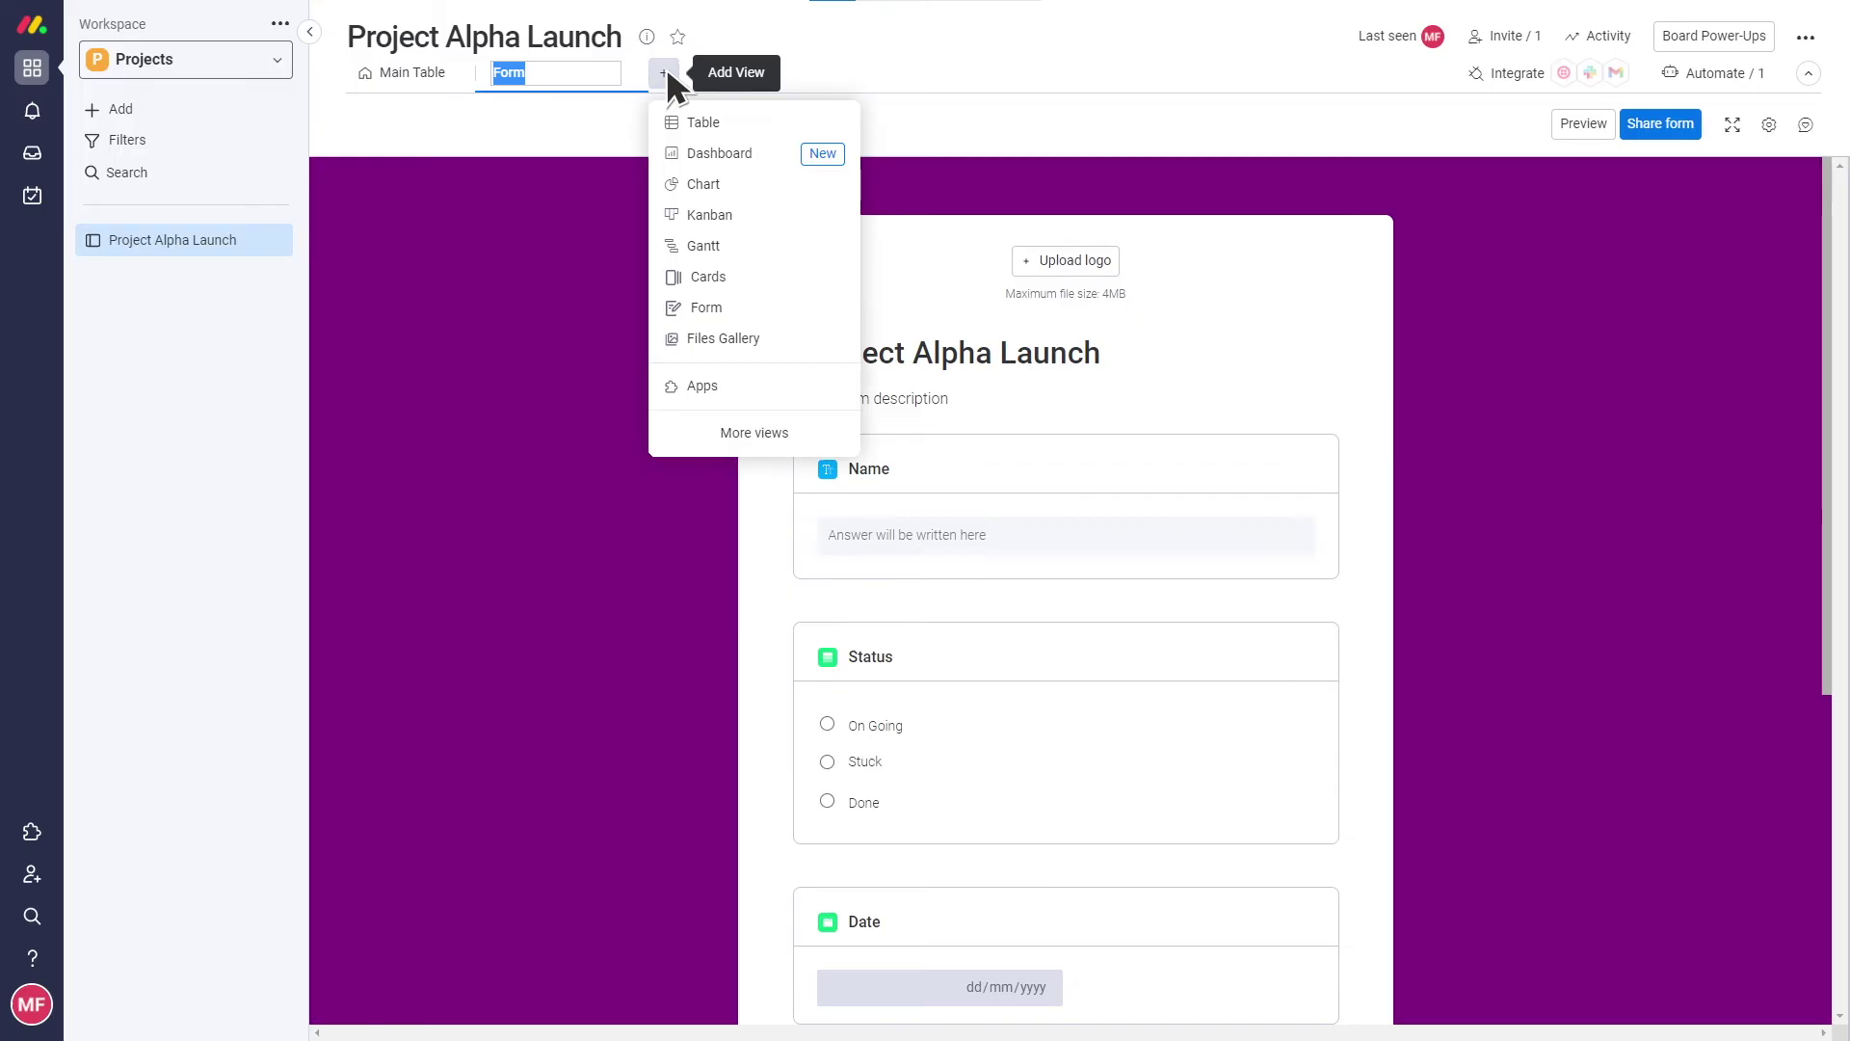
left_click(753, 429)
left_click(1503, 737)
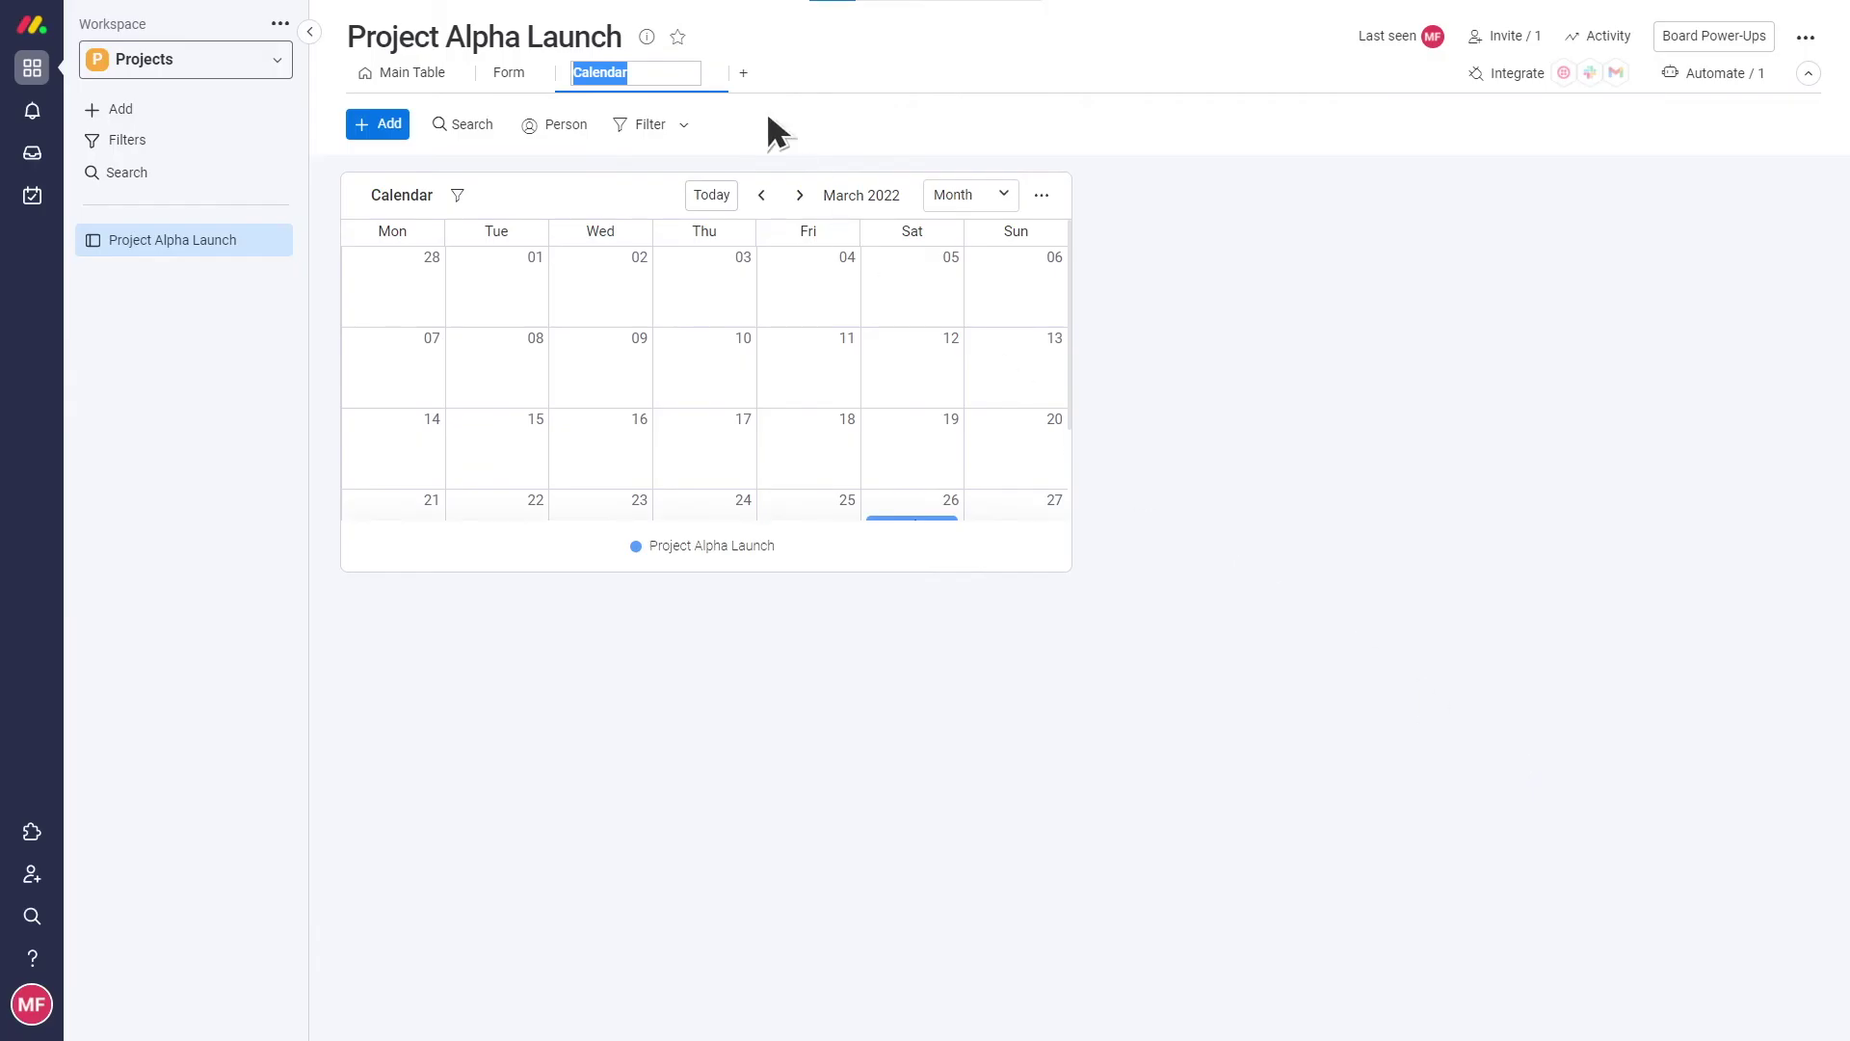
left_click(743, 74)
left_click(780, 147)
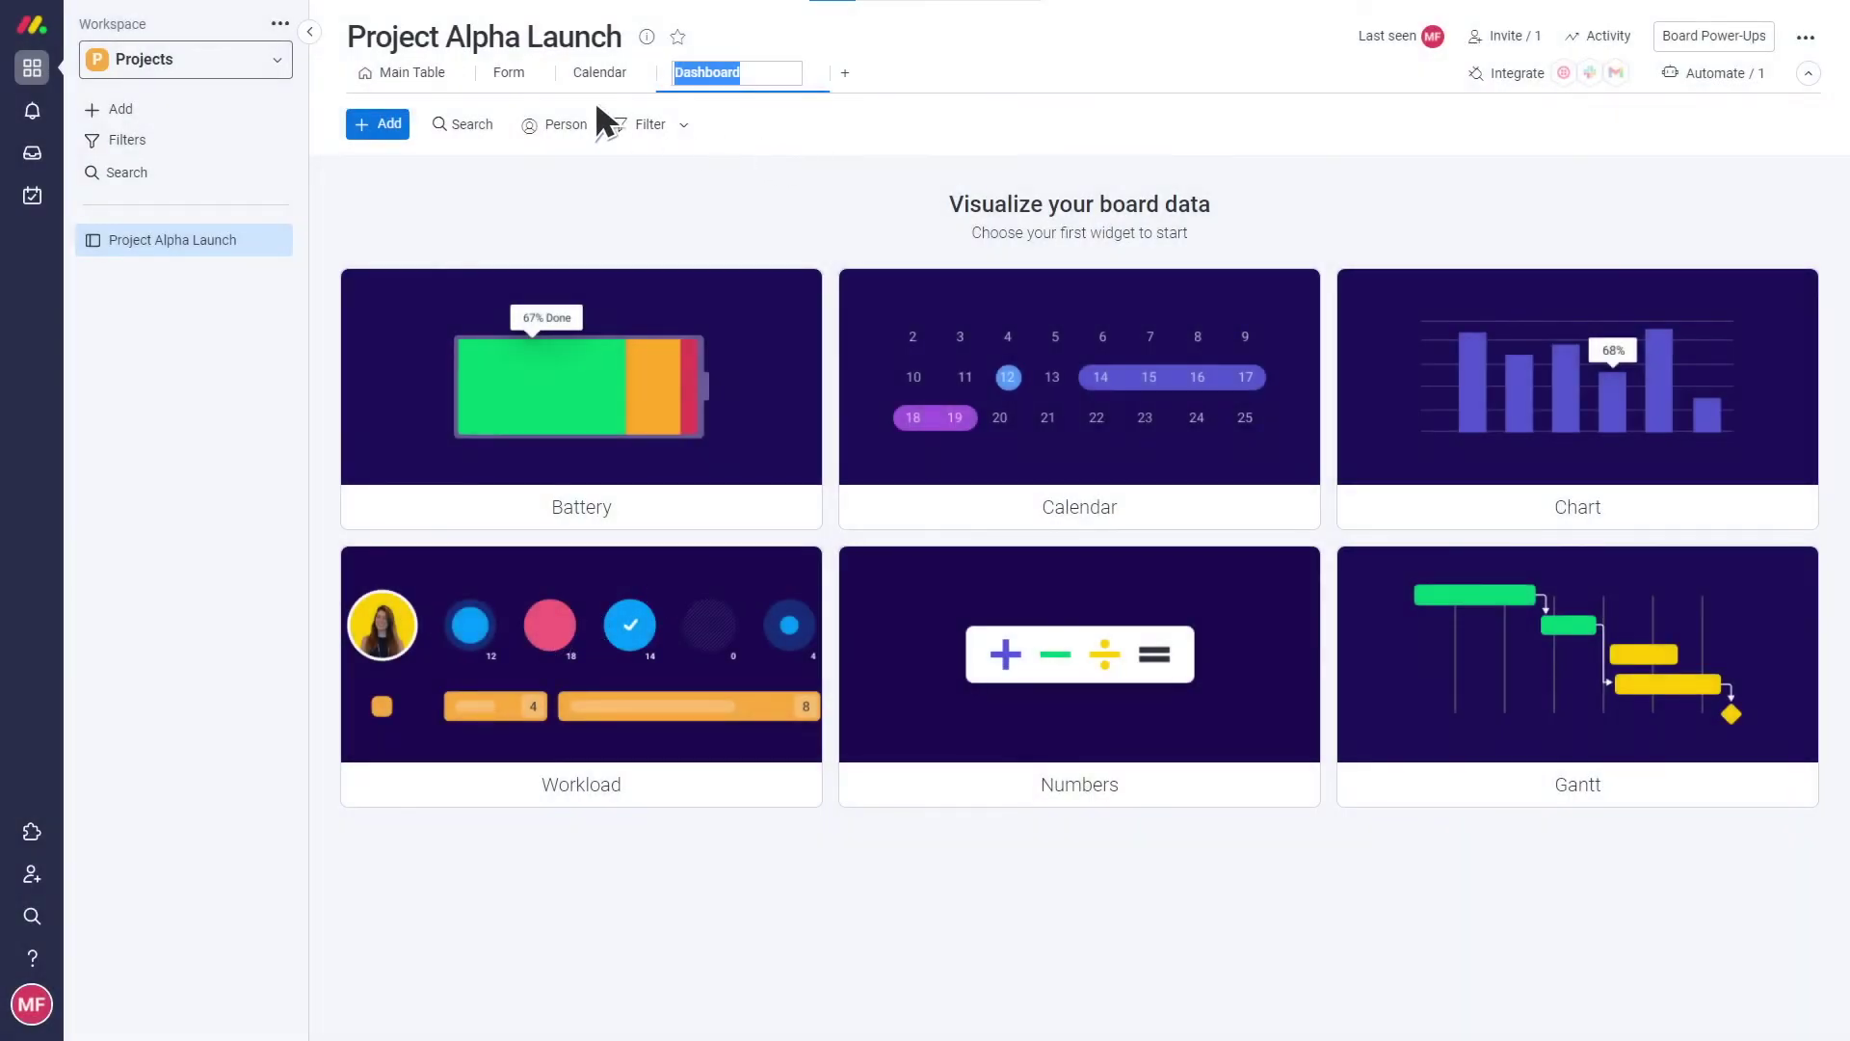
left_click(405, 62)
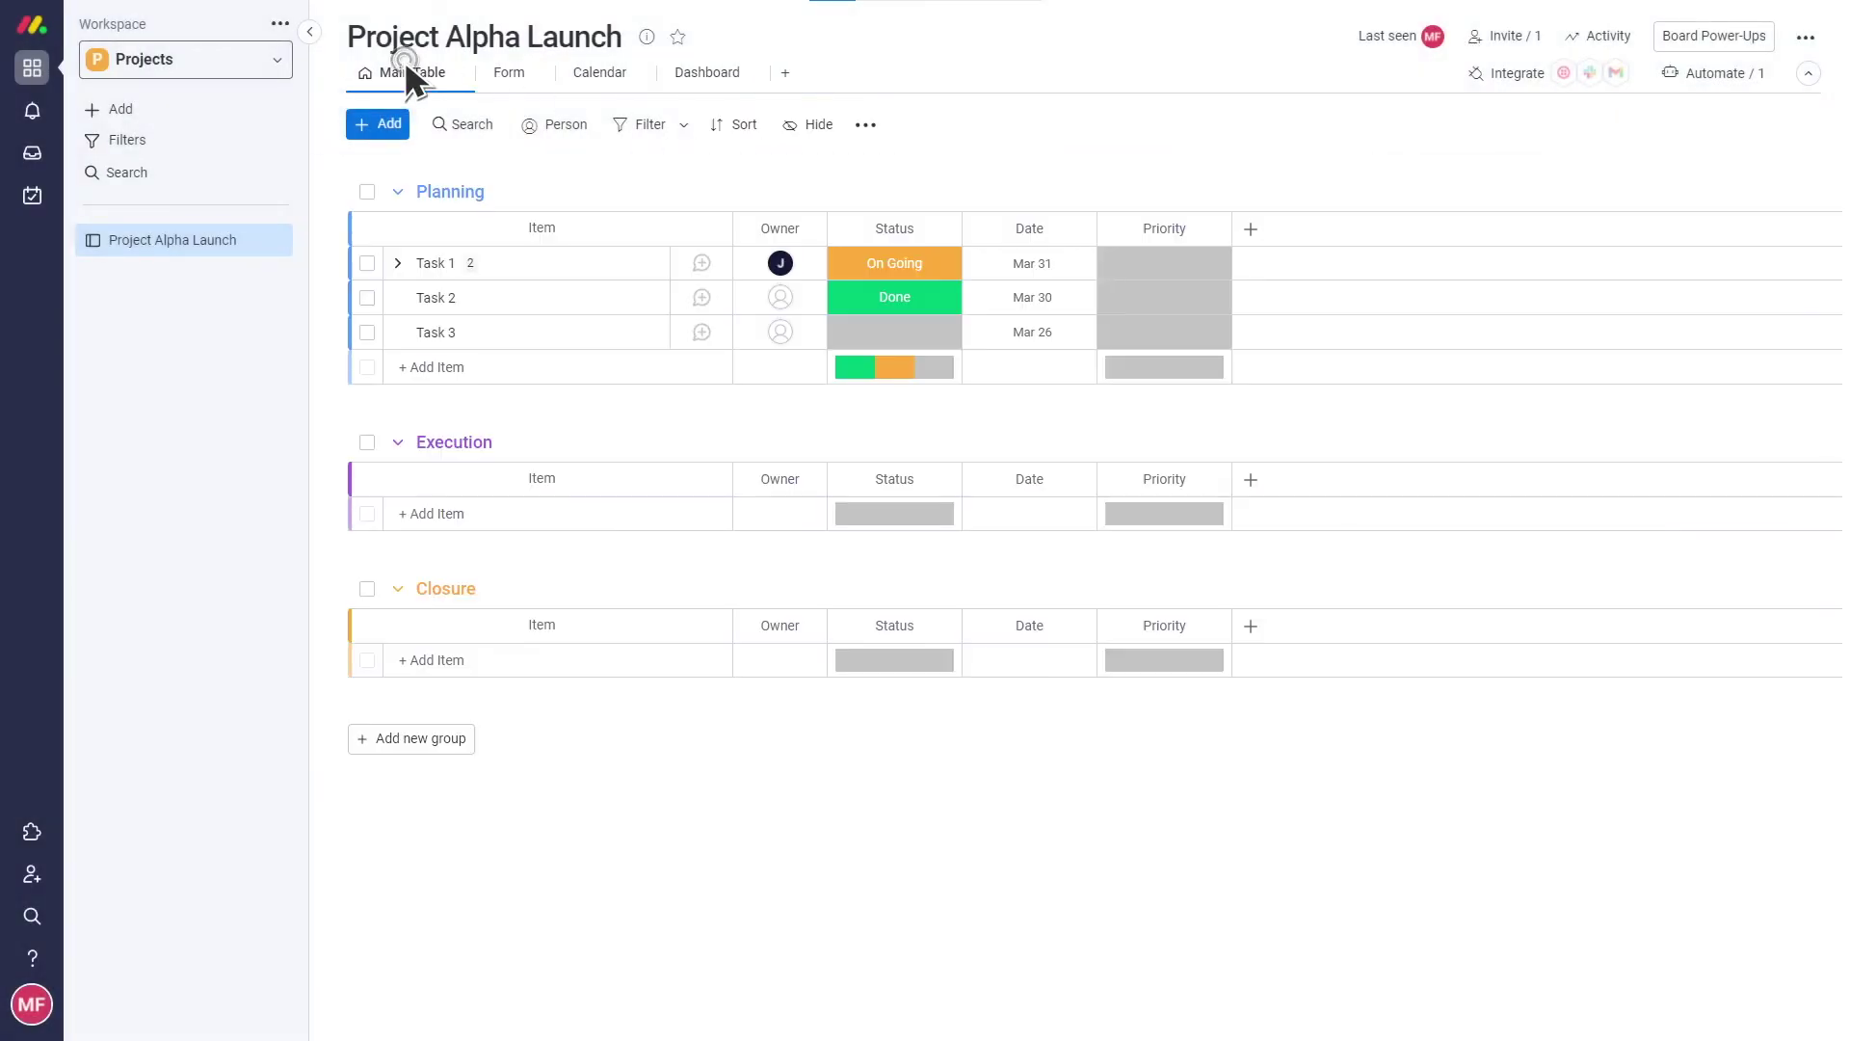
left_click(1515, 71)
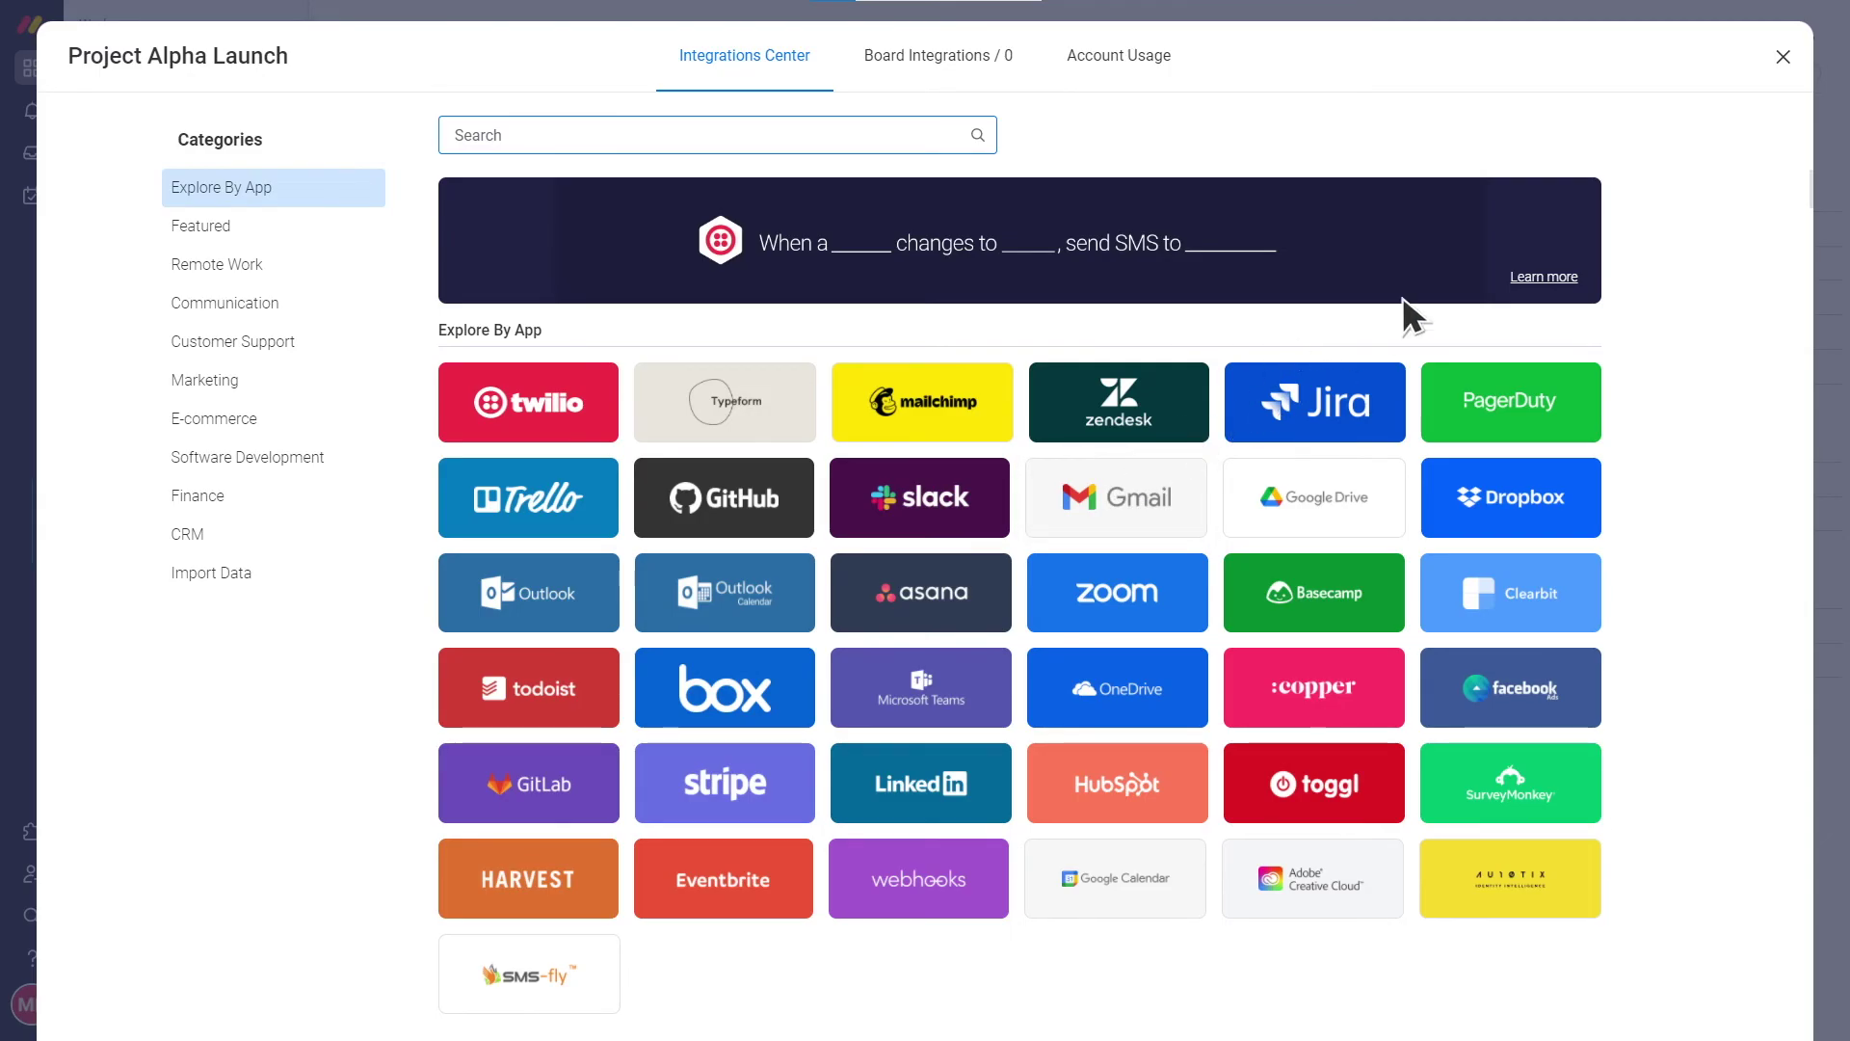
left_click(1784, 52)
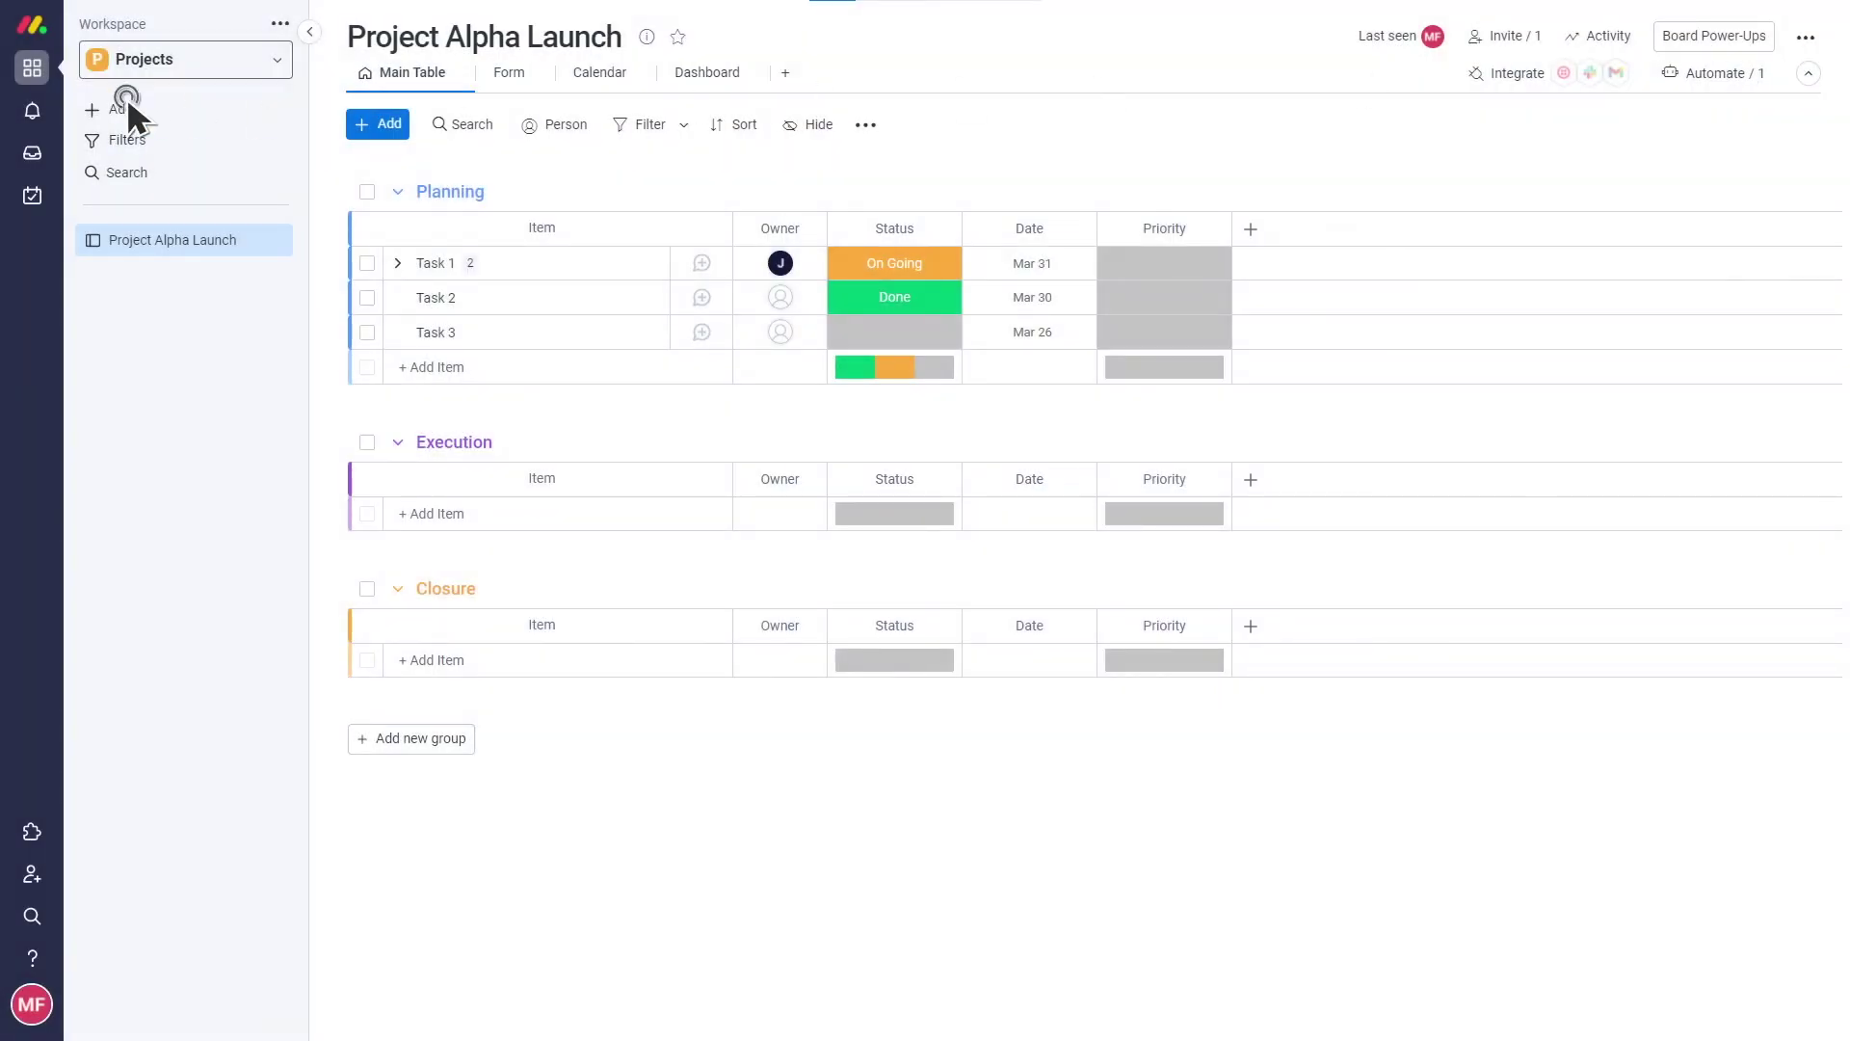
Step: Create a Project Analytics dashboard connected to the Project Alpha Launch board
left_click(126, 100)
left_click(381, 144)
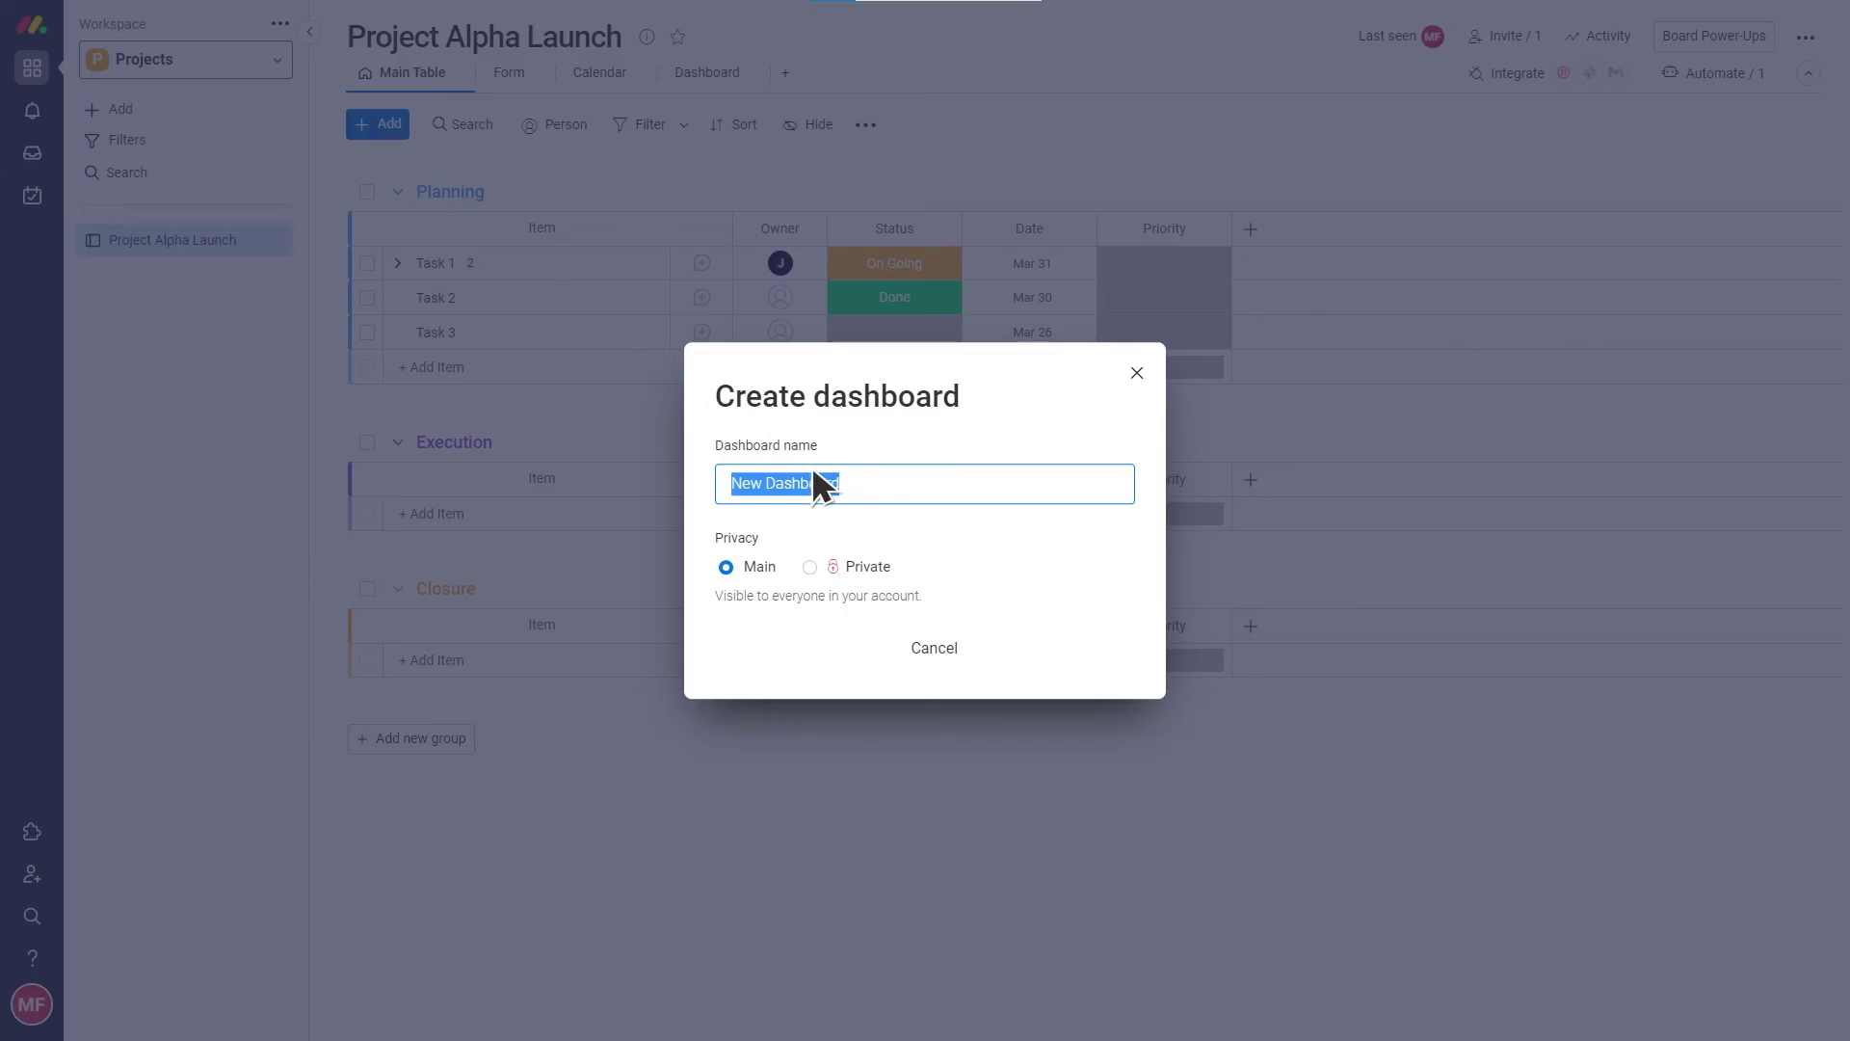
type("Project Analytics")
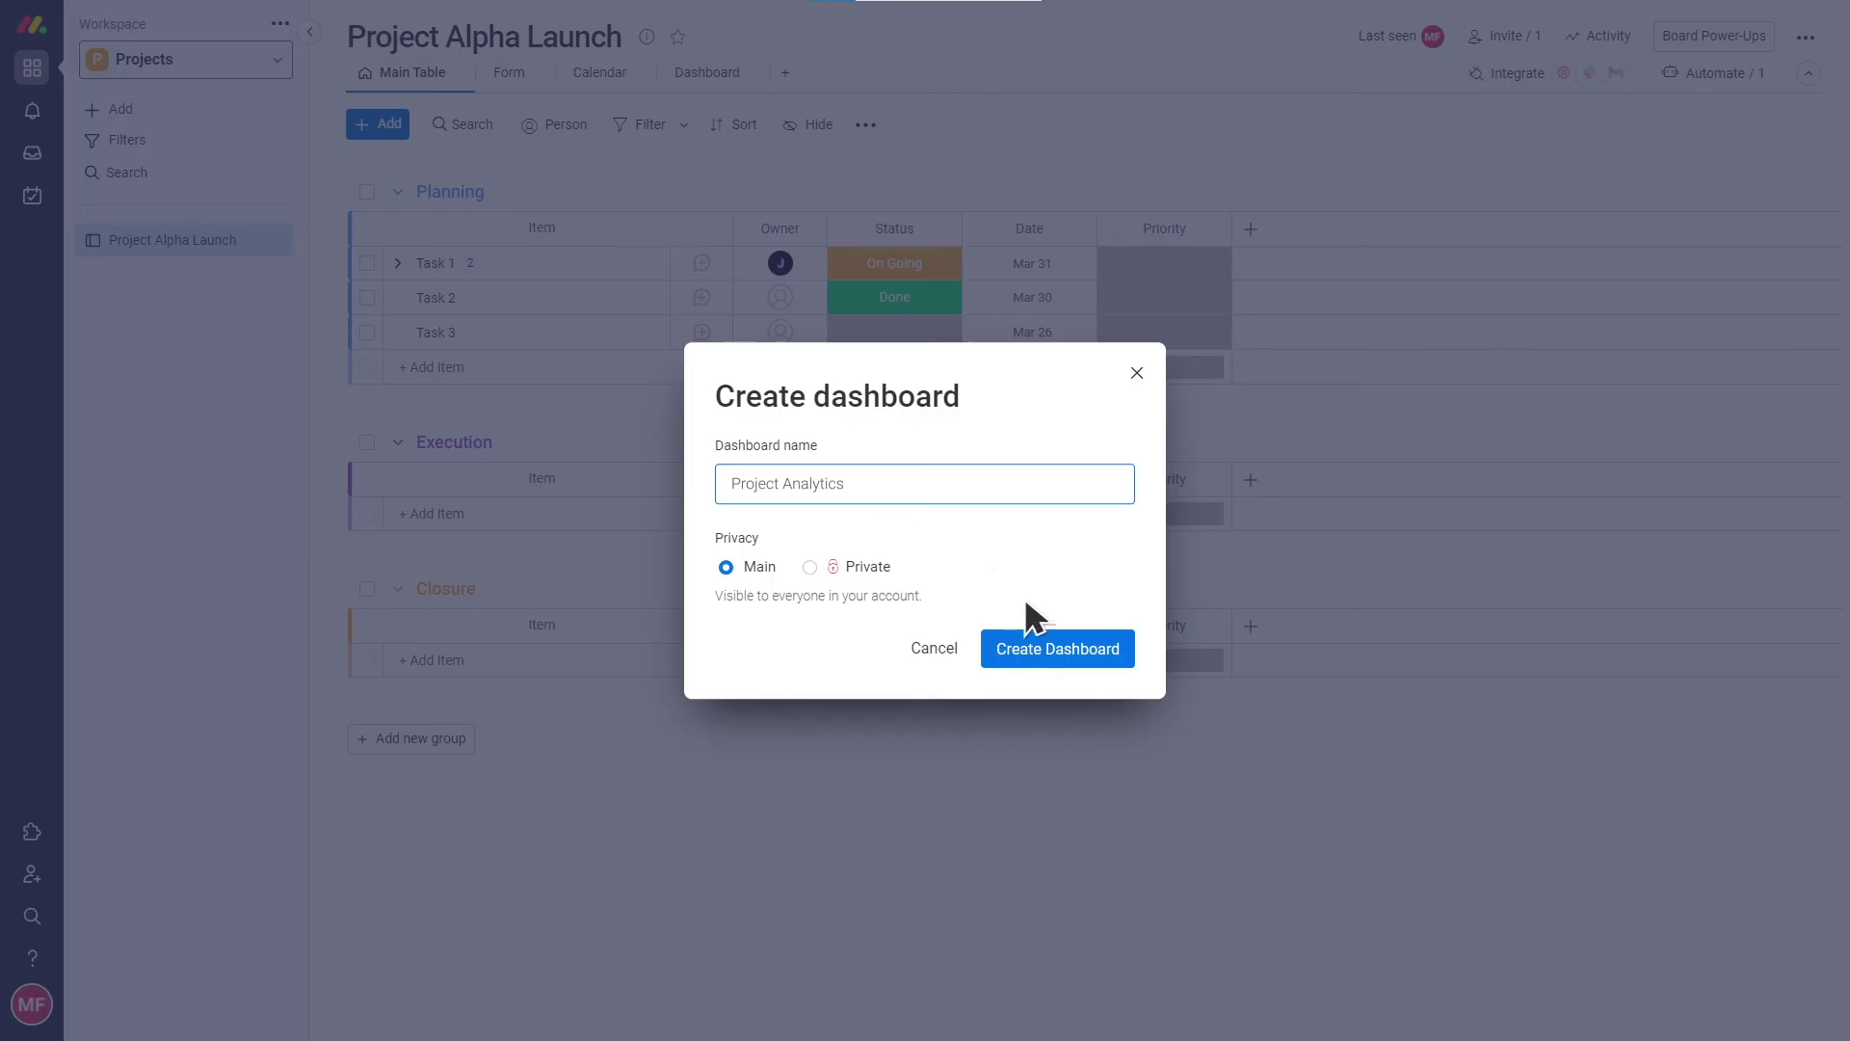
left_click(1056, 644)
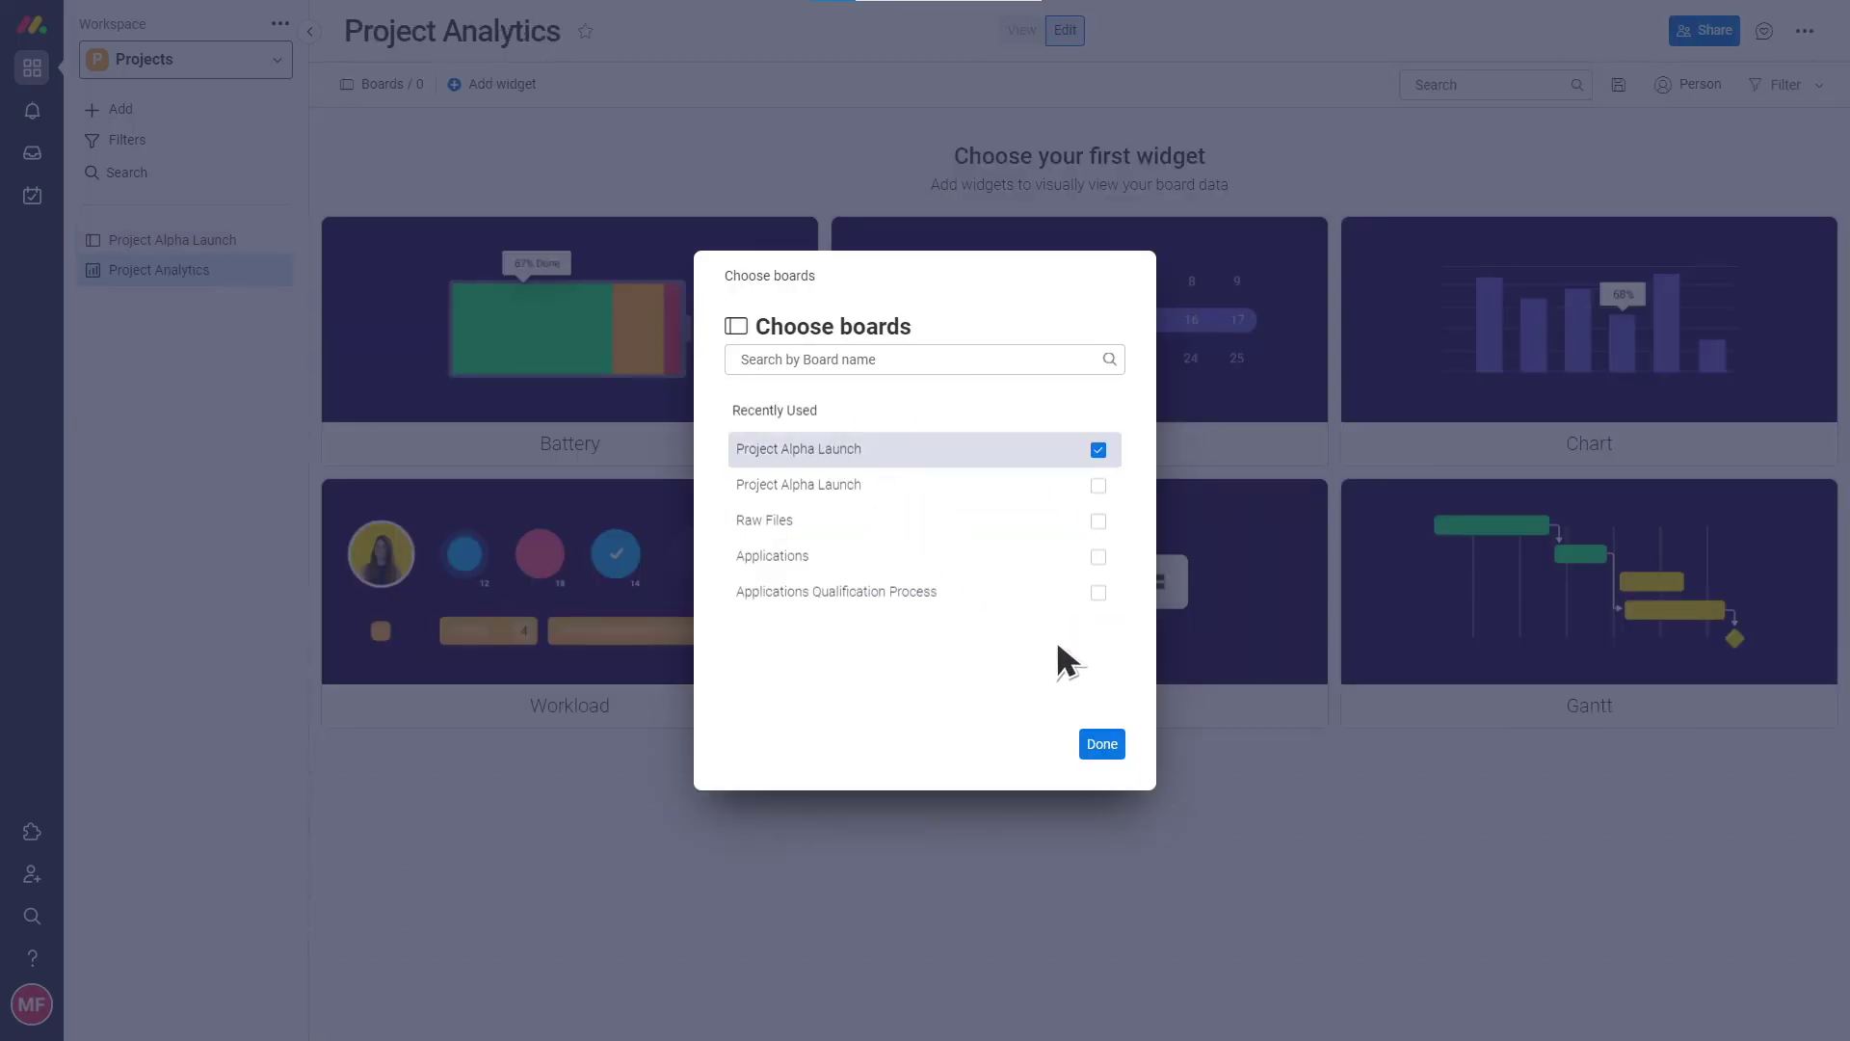
left_click(1102, 744)
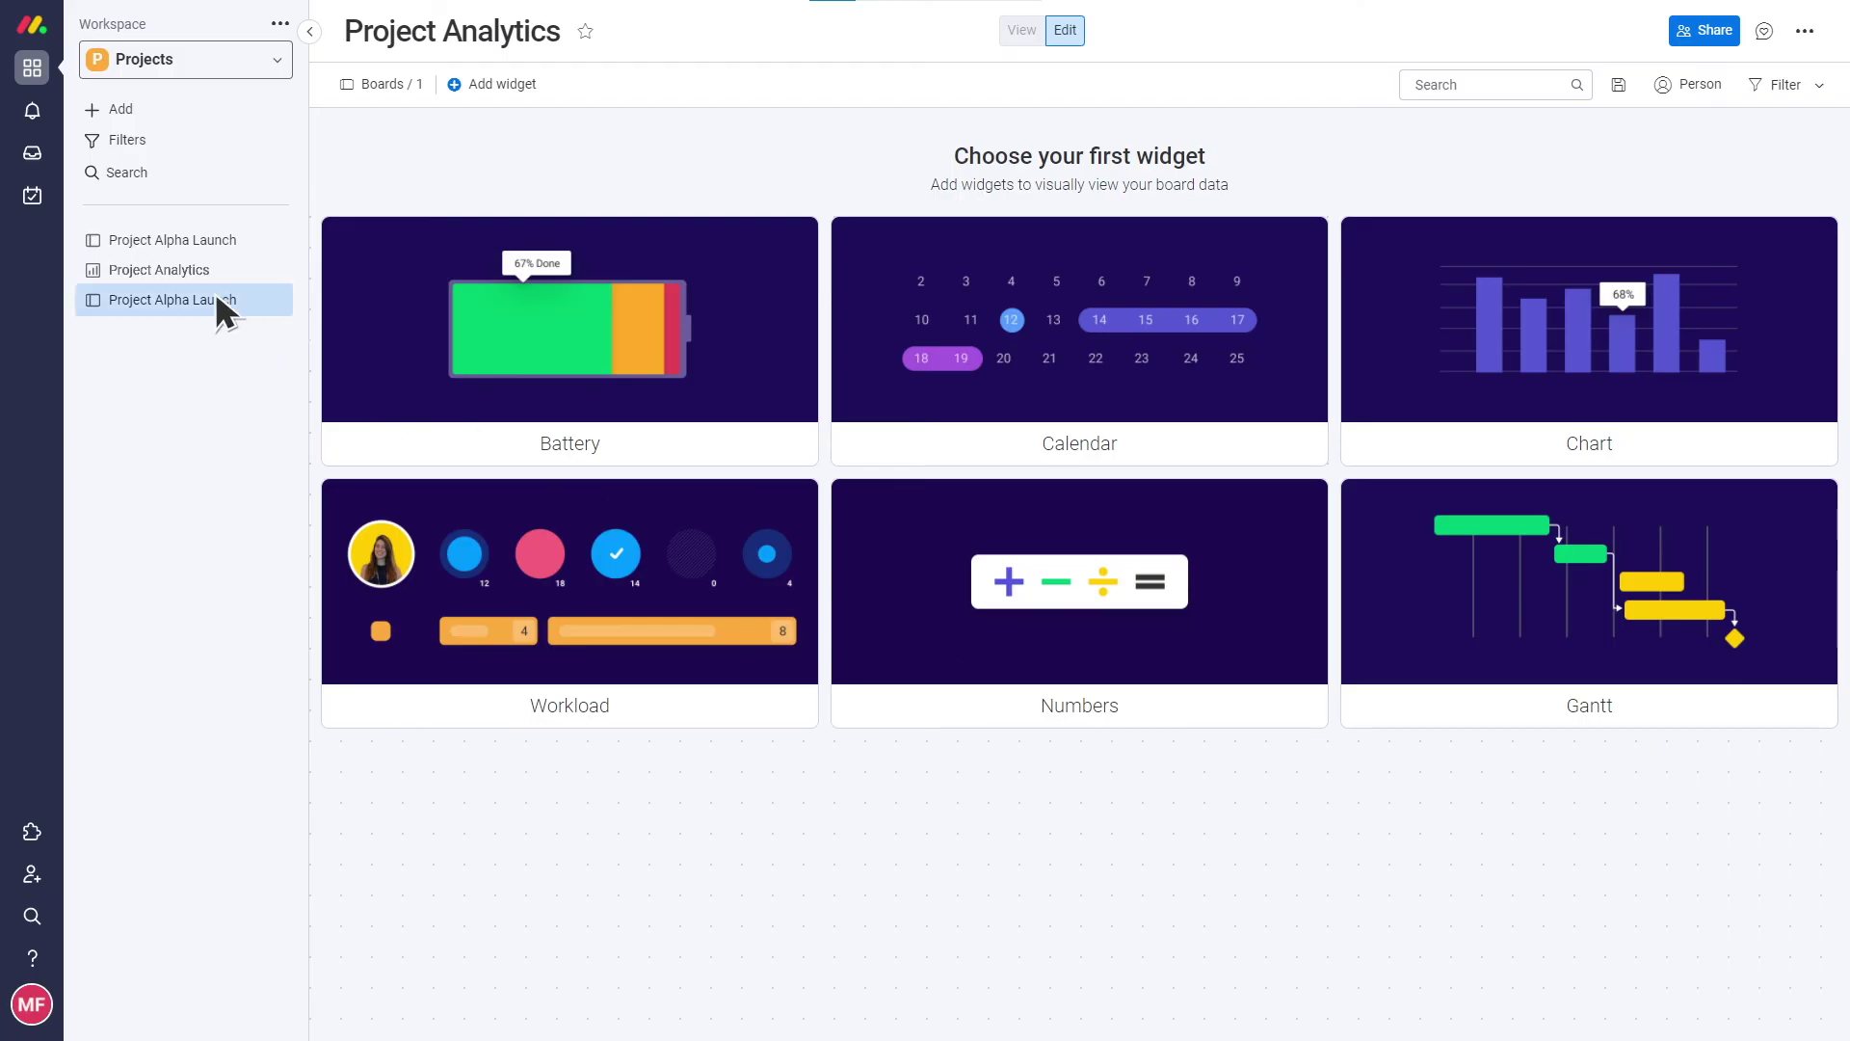
Step: Browse the Widgets Center's catalogue of dashboard widgets
left_click(496, 88)
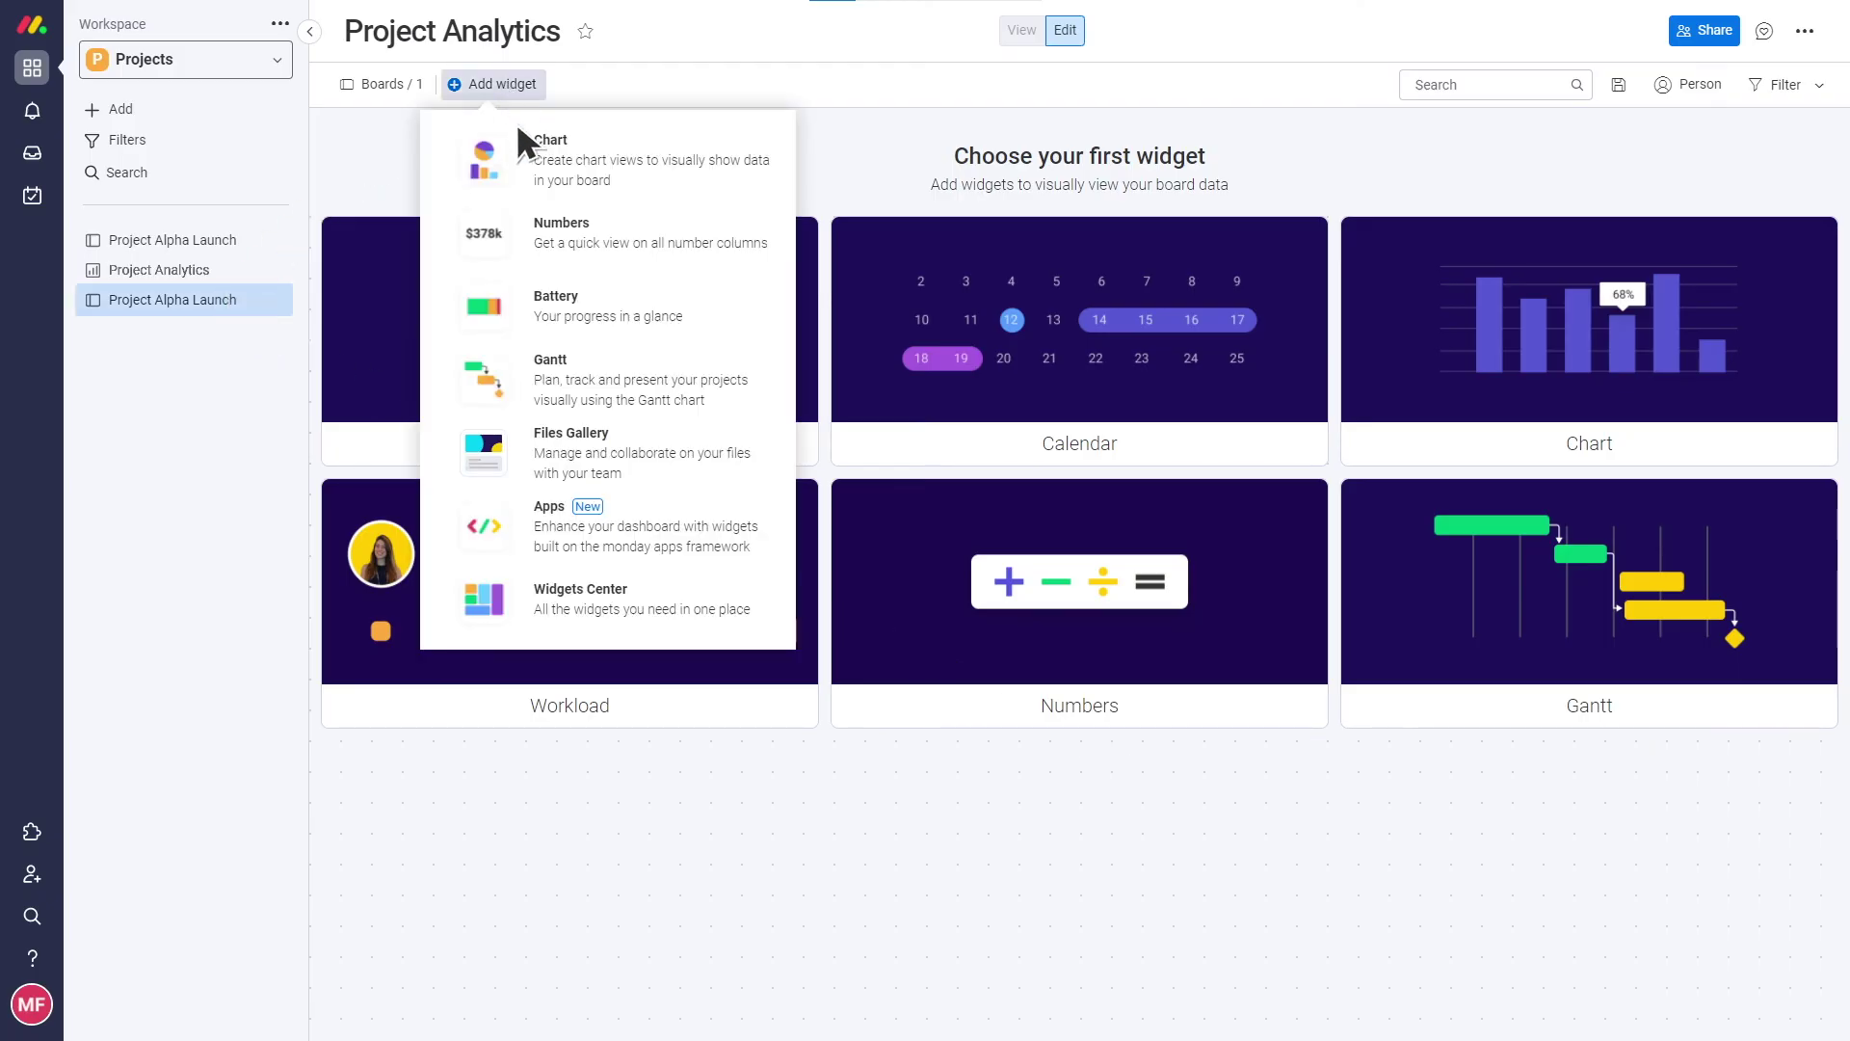
left_click(571, 580)
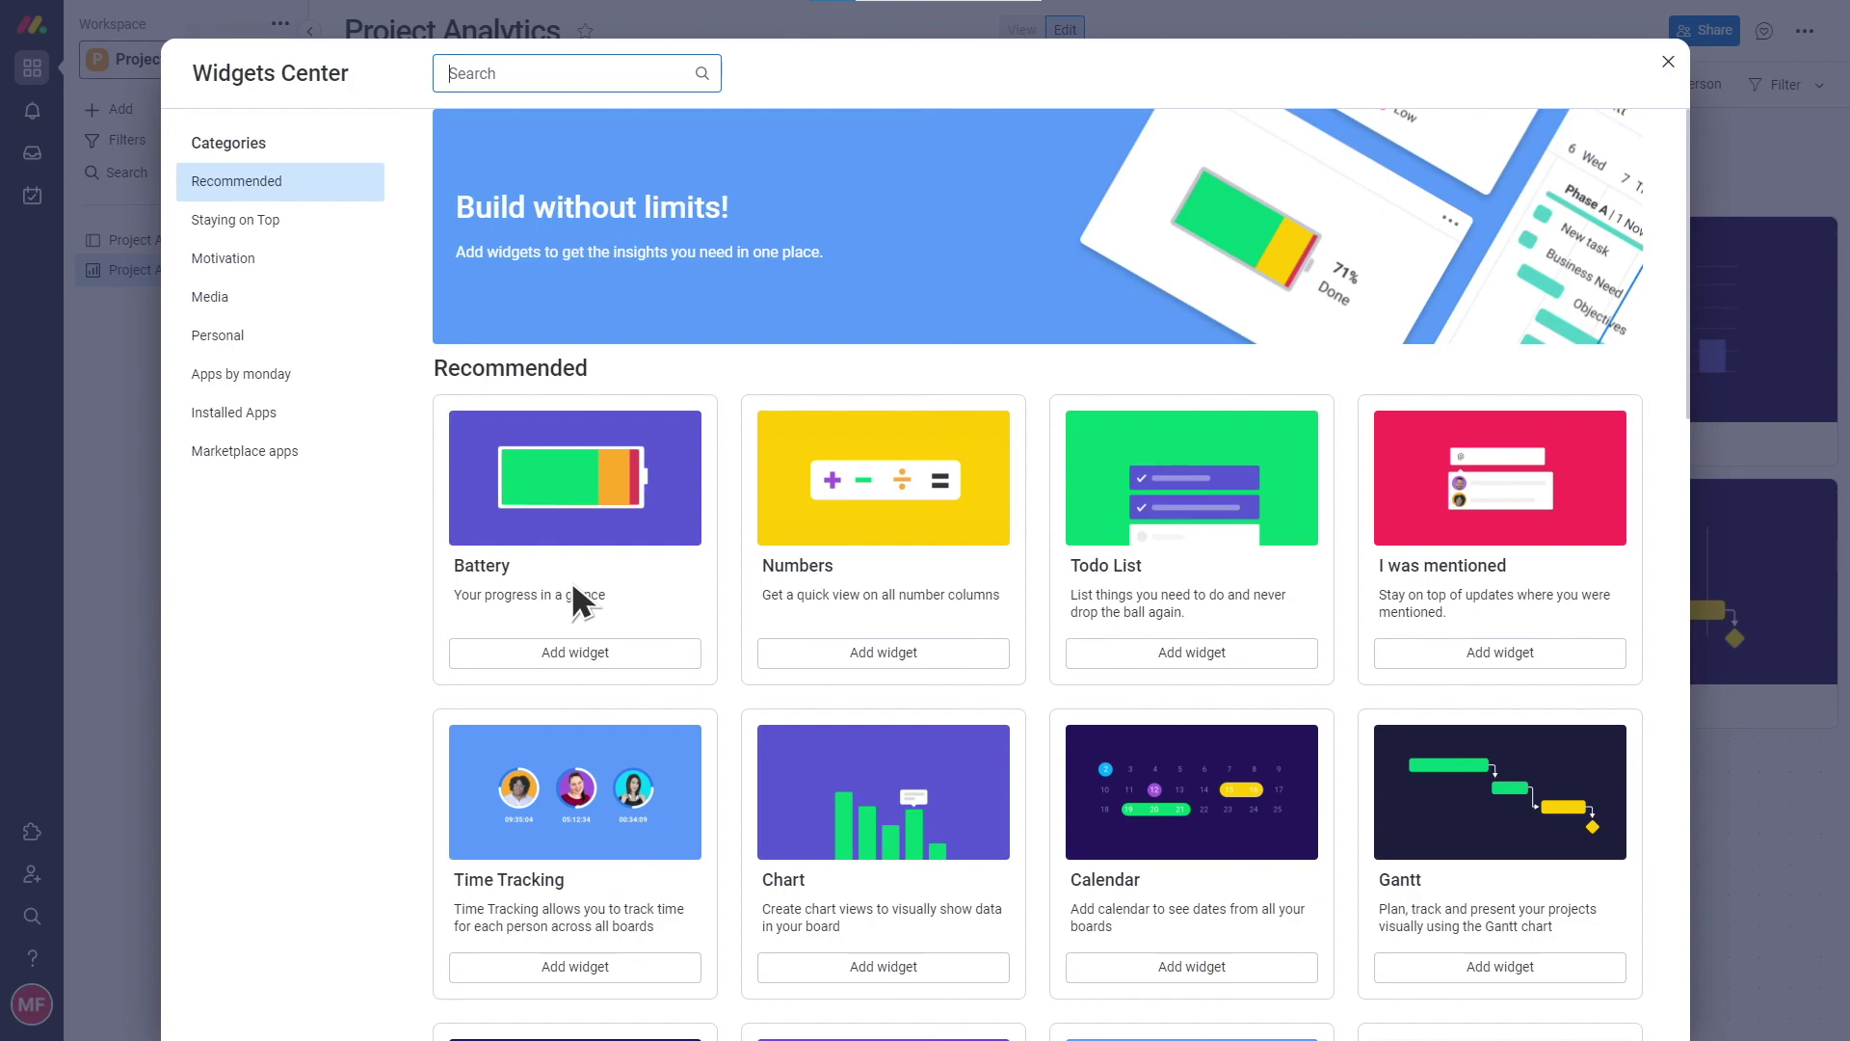
scroll(570, 580, "down", 10)
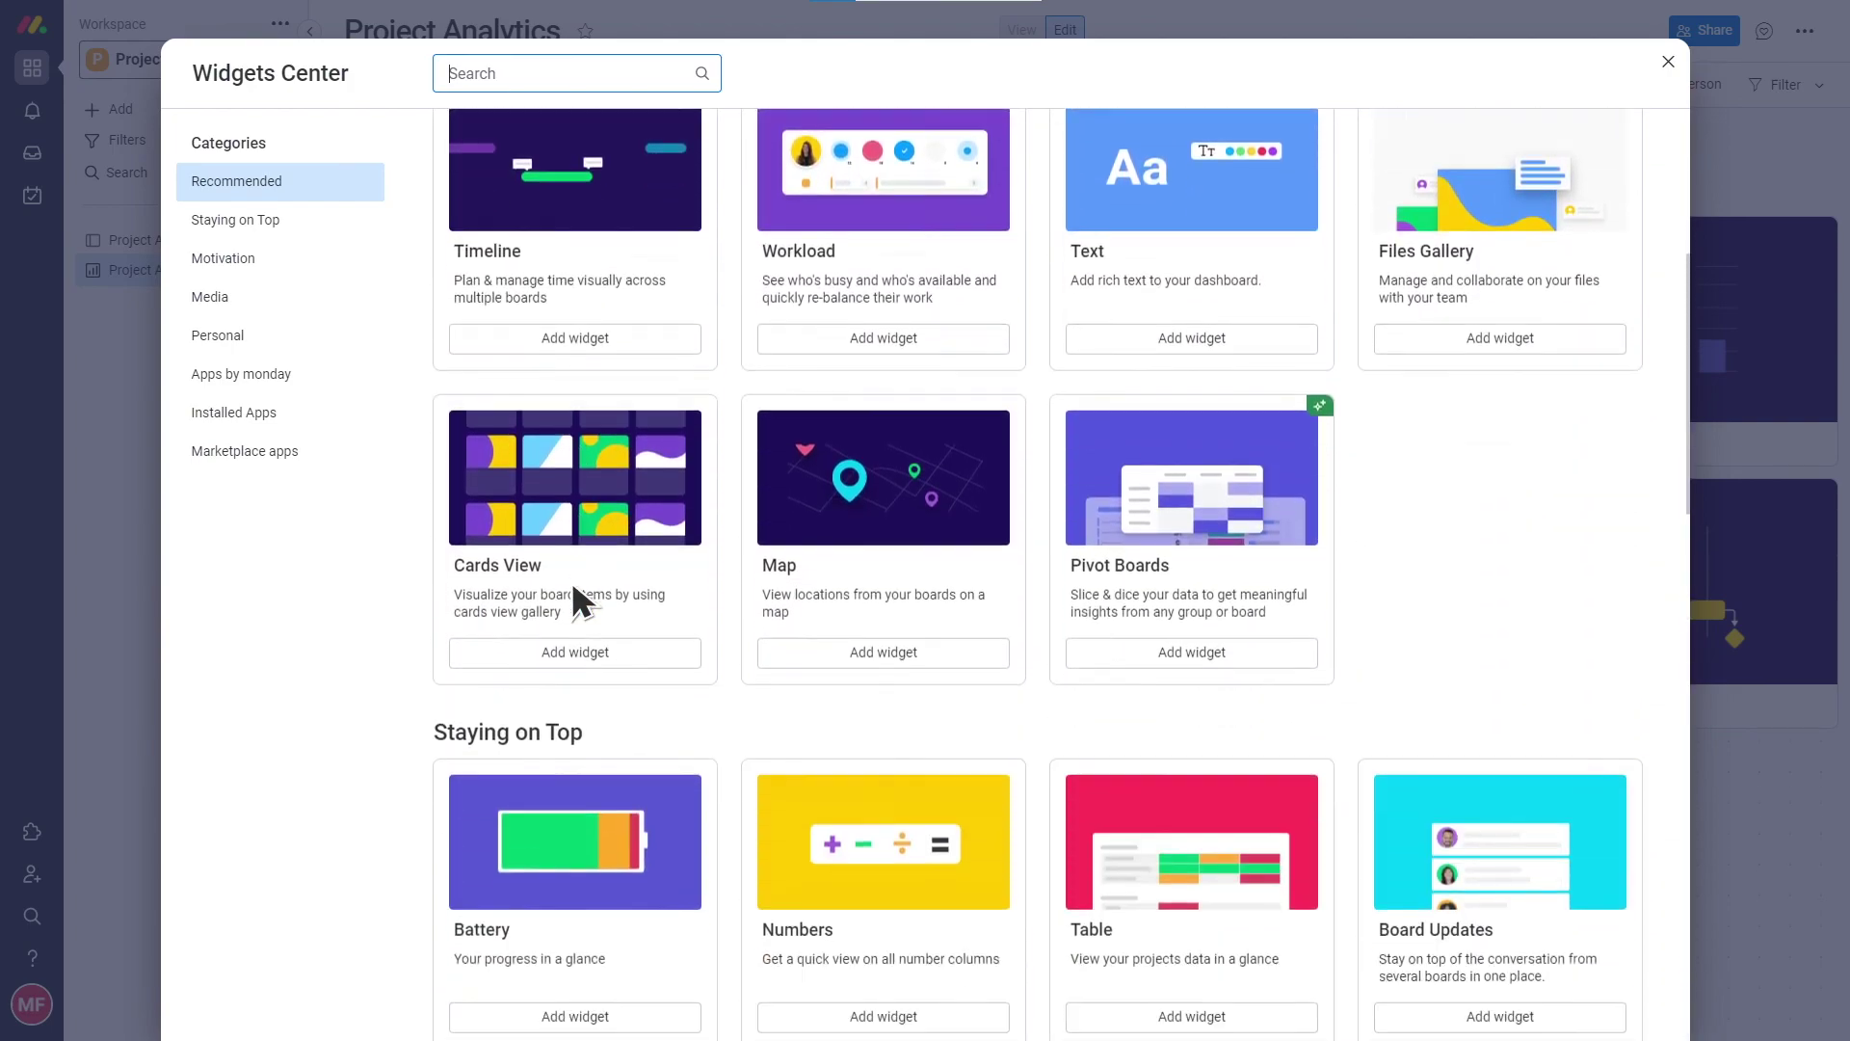
scroll(572, 586, "down", 20)
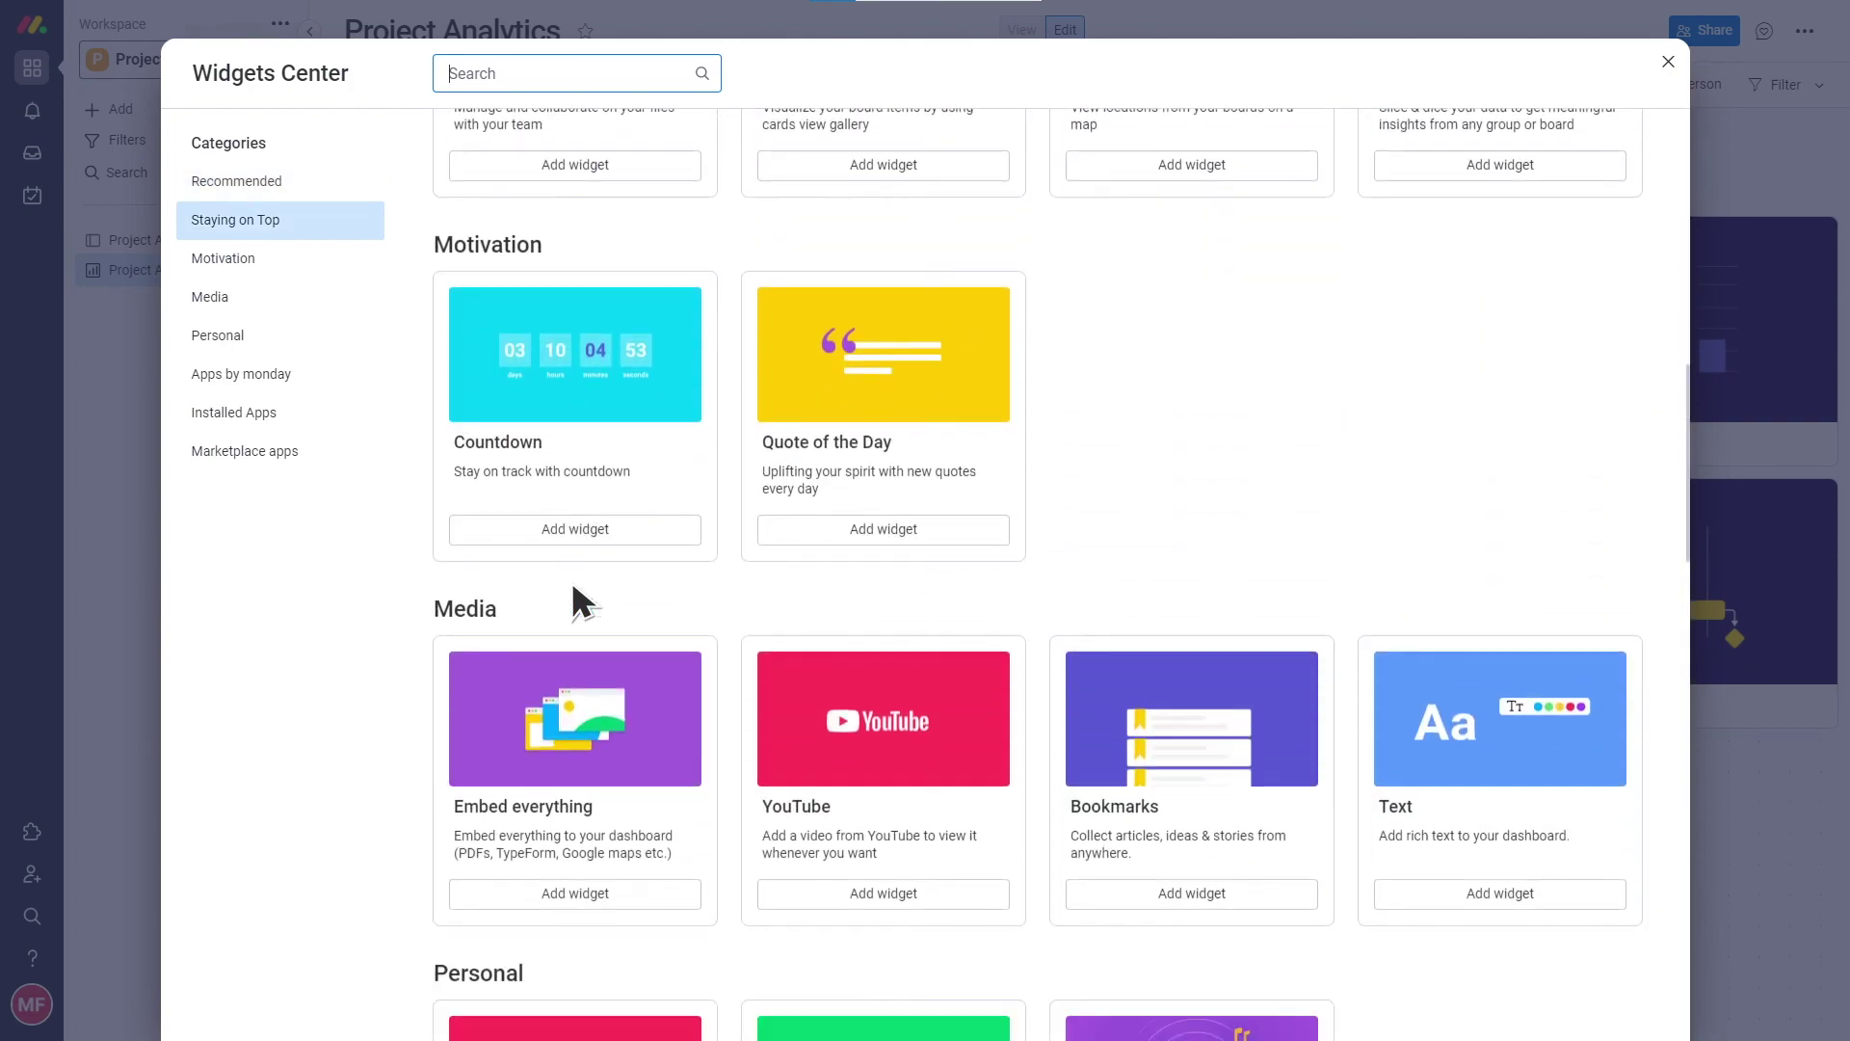
scroll(572, 586, "down", 4)
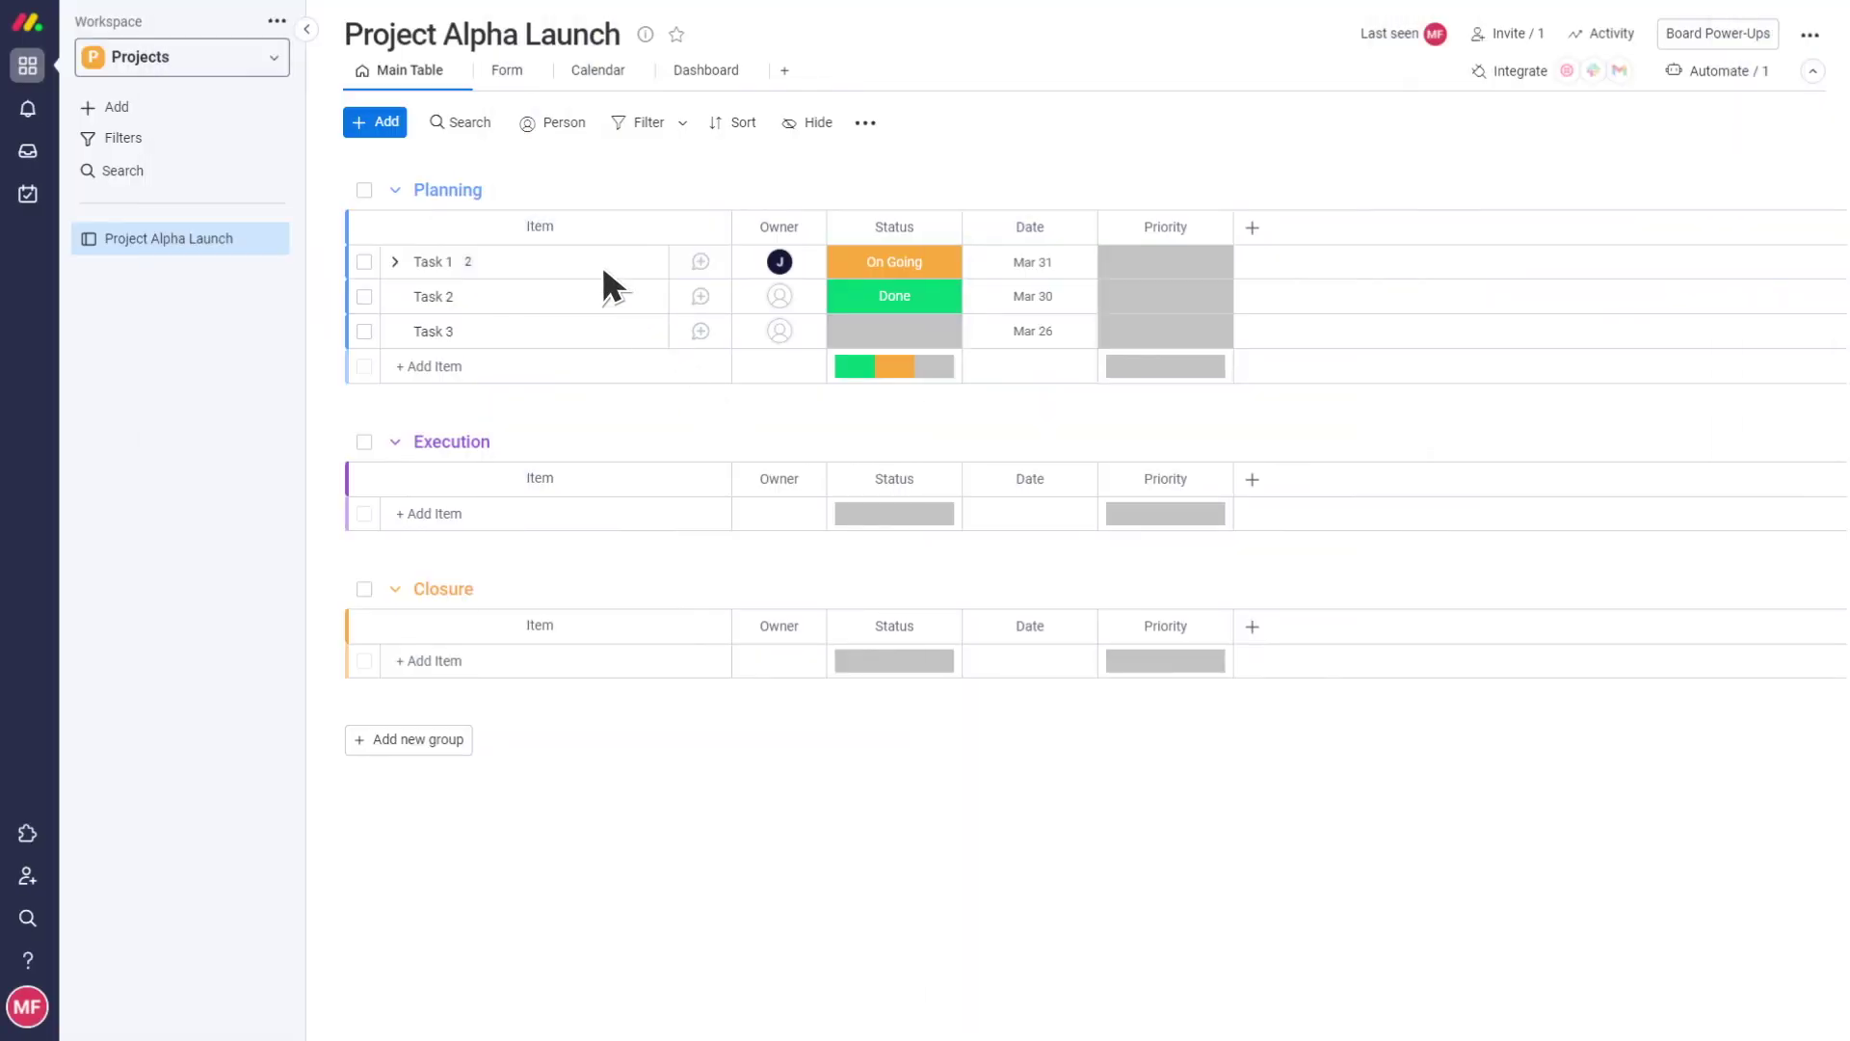
Step: Create a new workspace named Projects from the Browse all workspaces page
left_click(274, 55)
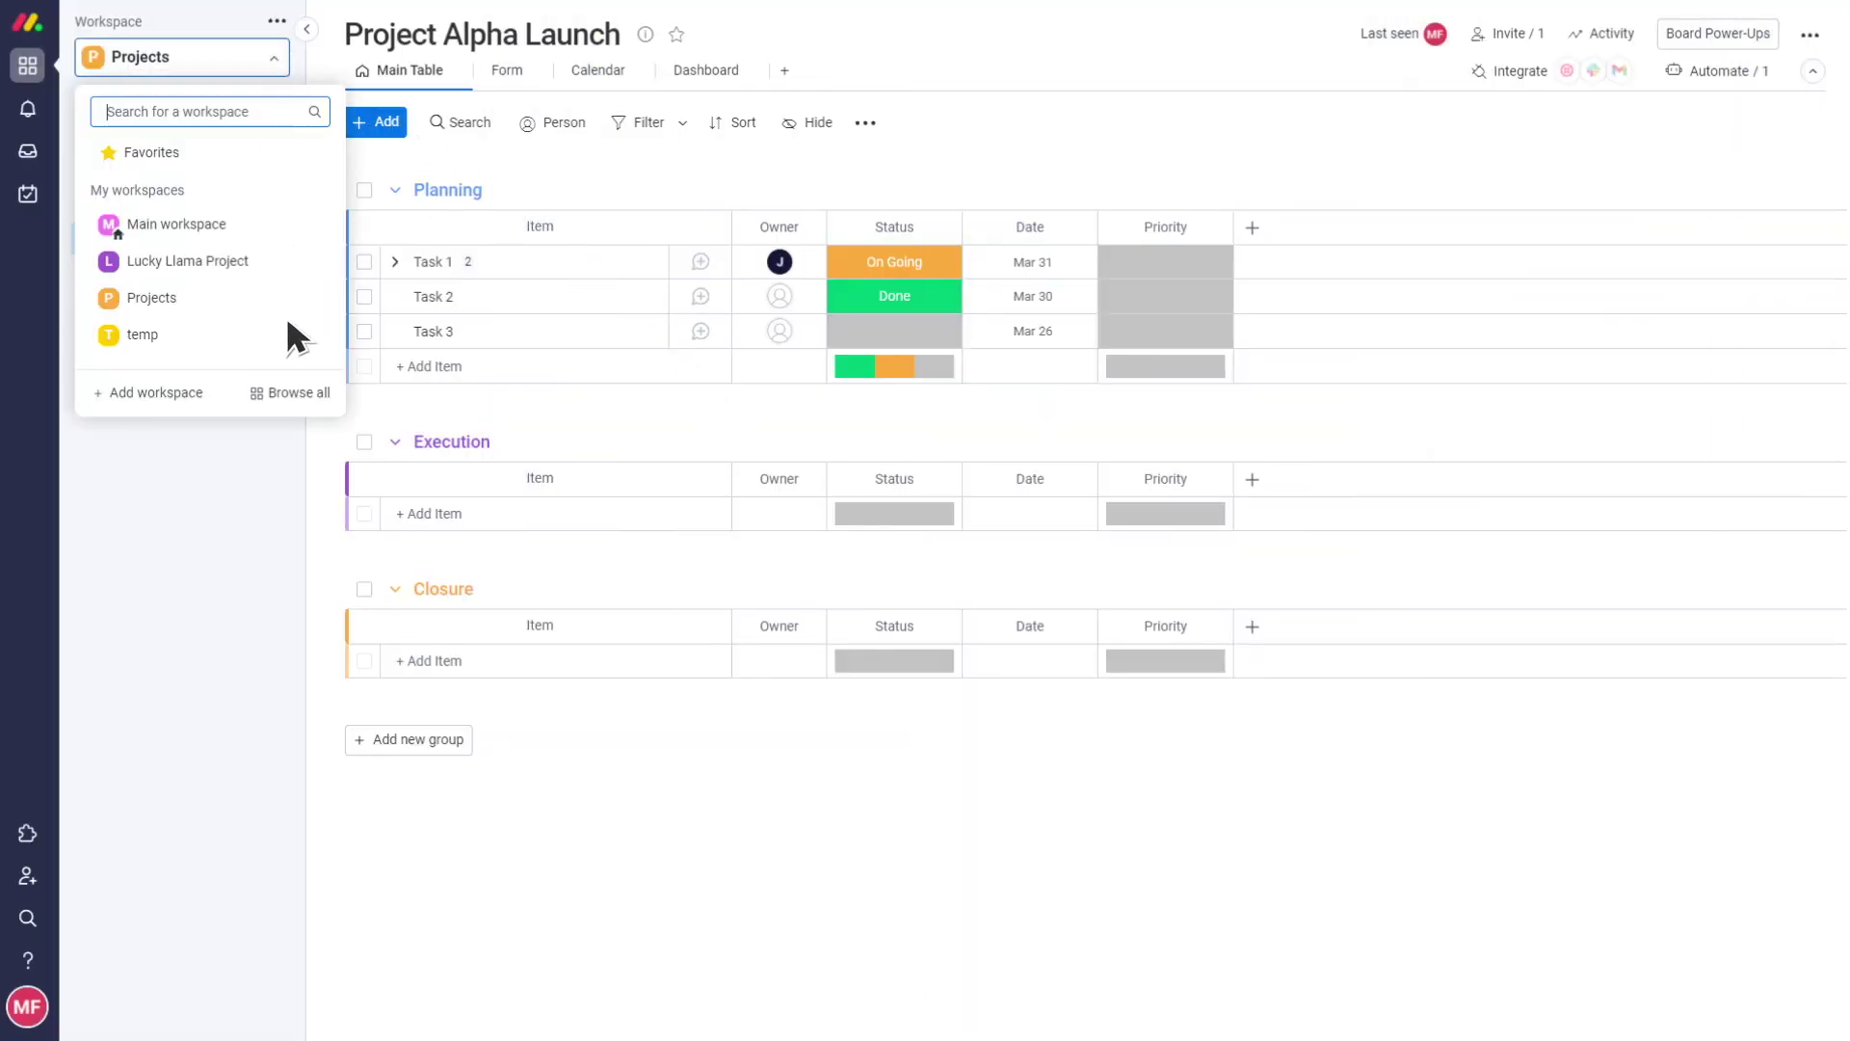
left_click(300, 383)
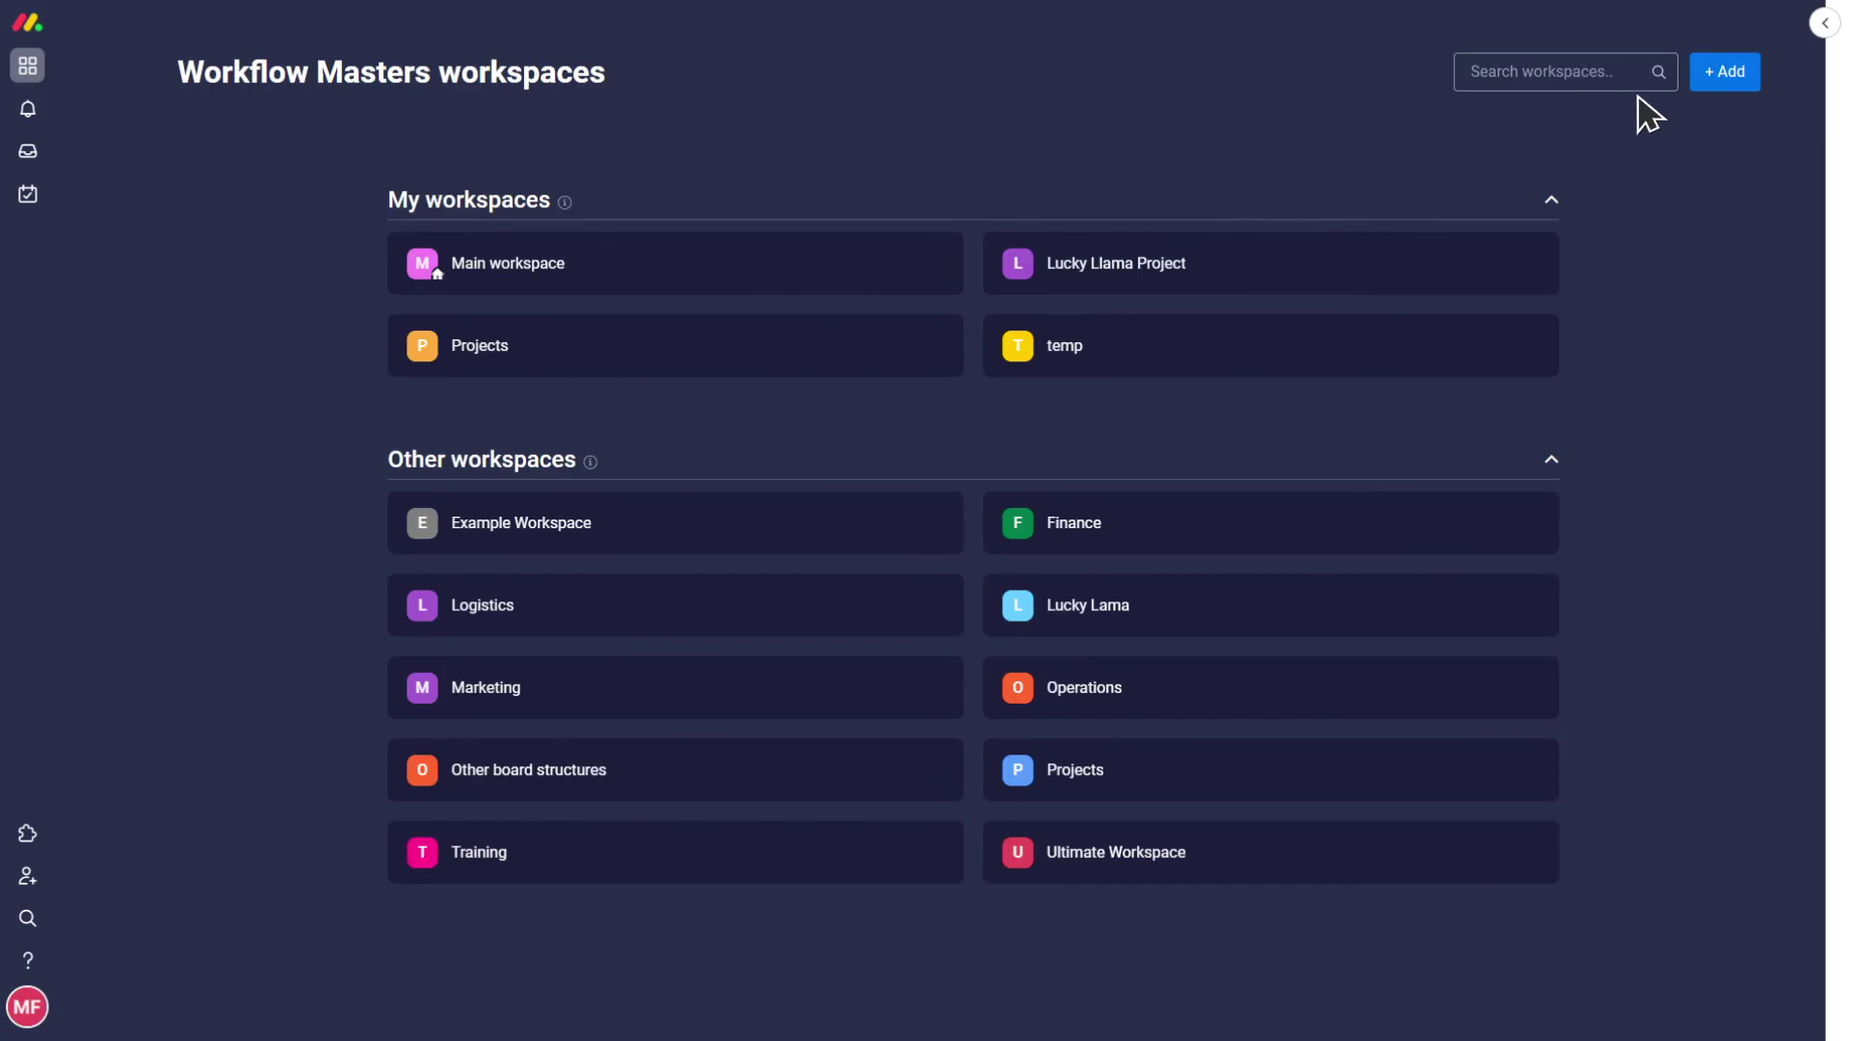
left_click(1748, 70)
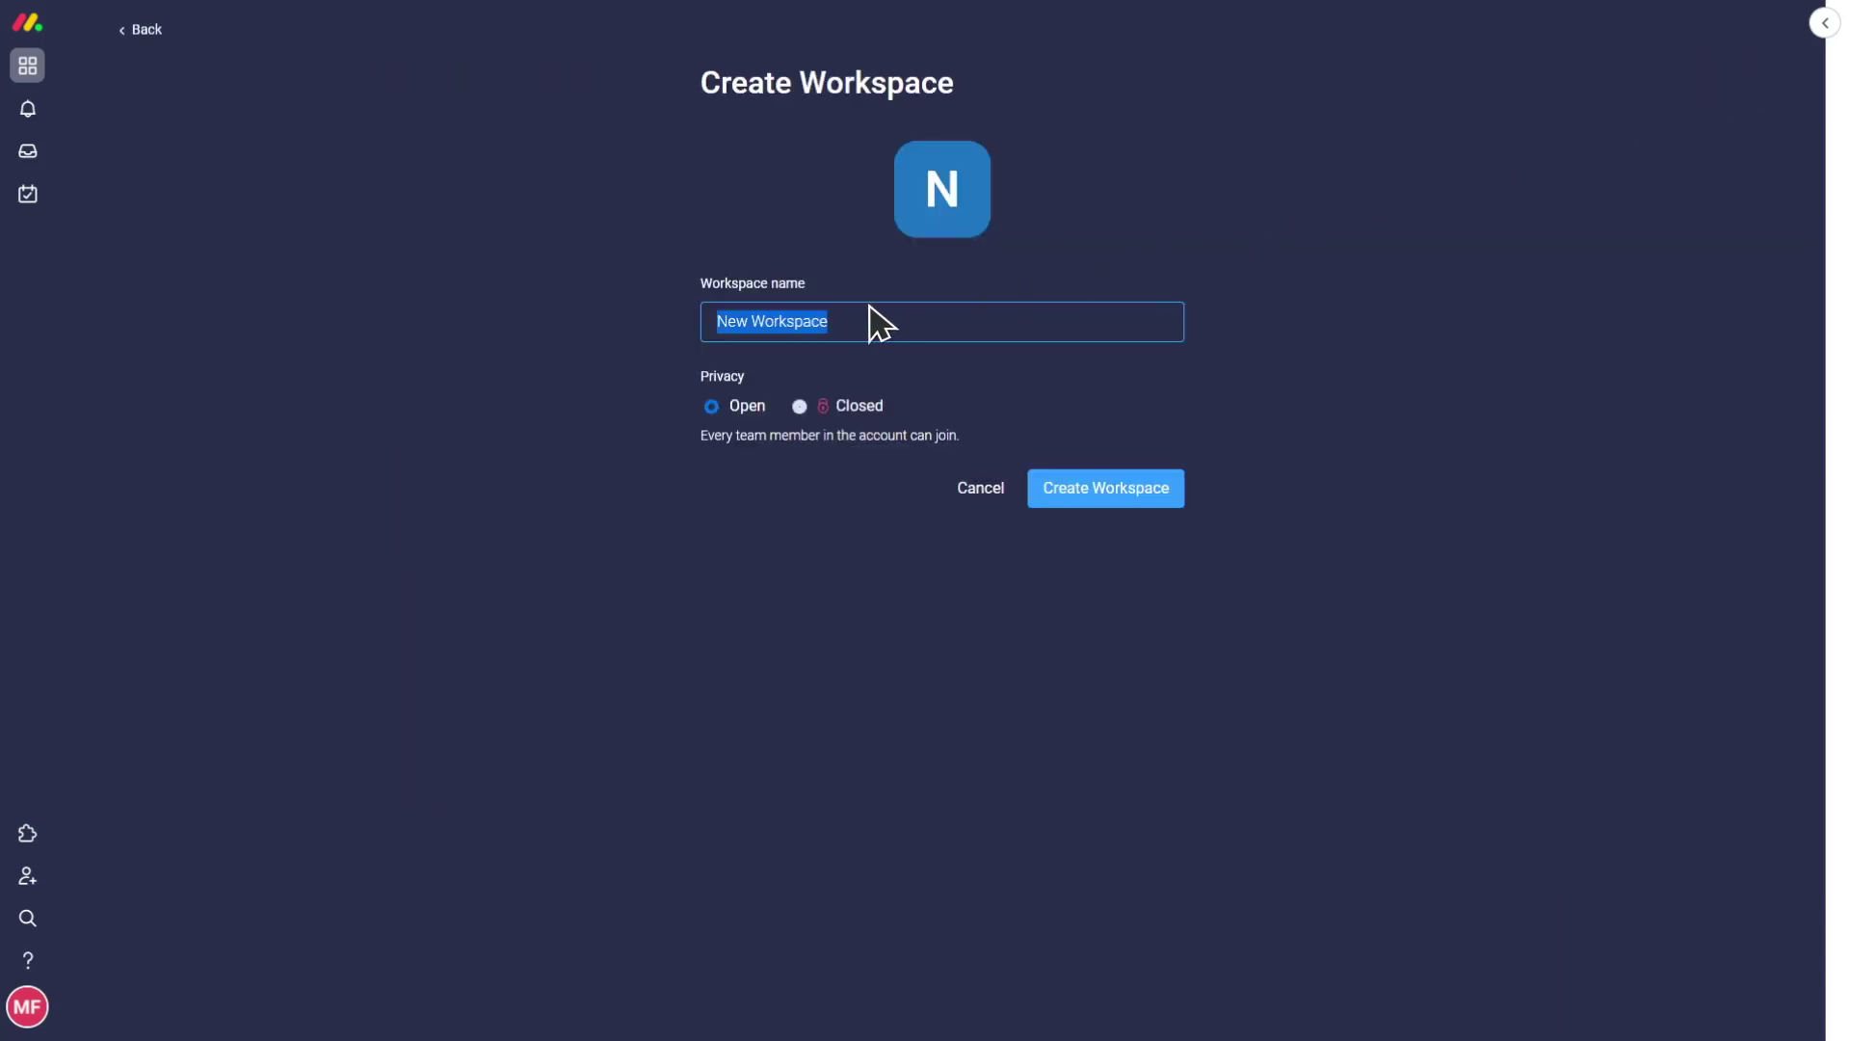
key("BackSpace")
left_click(802, 319)
type("Projects")
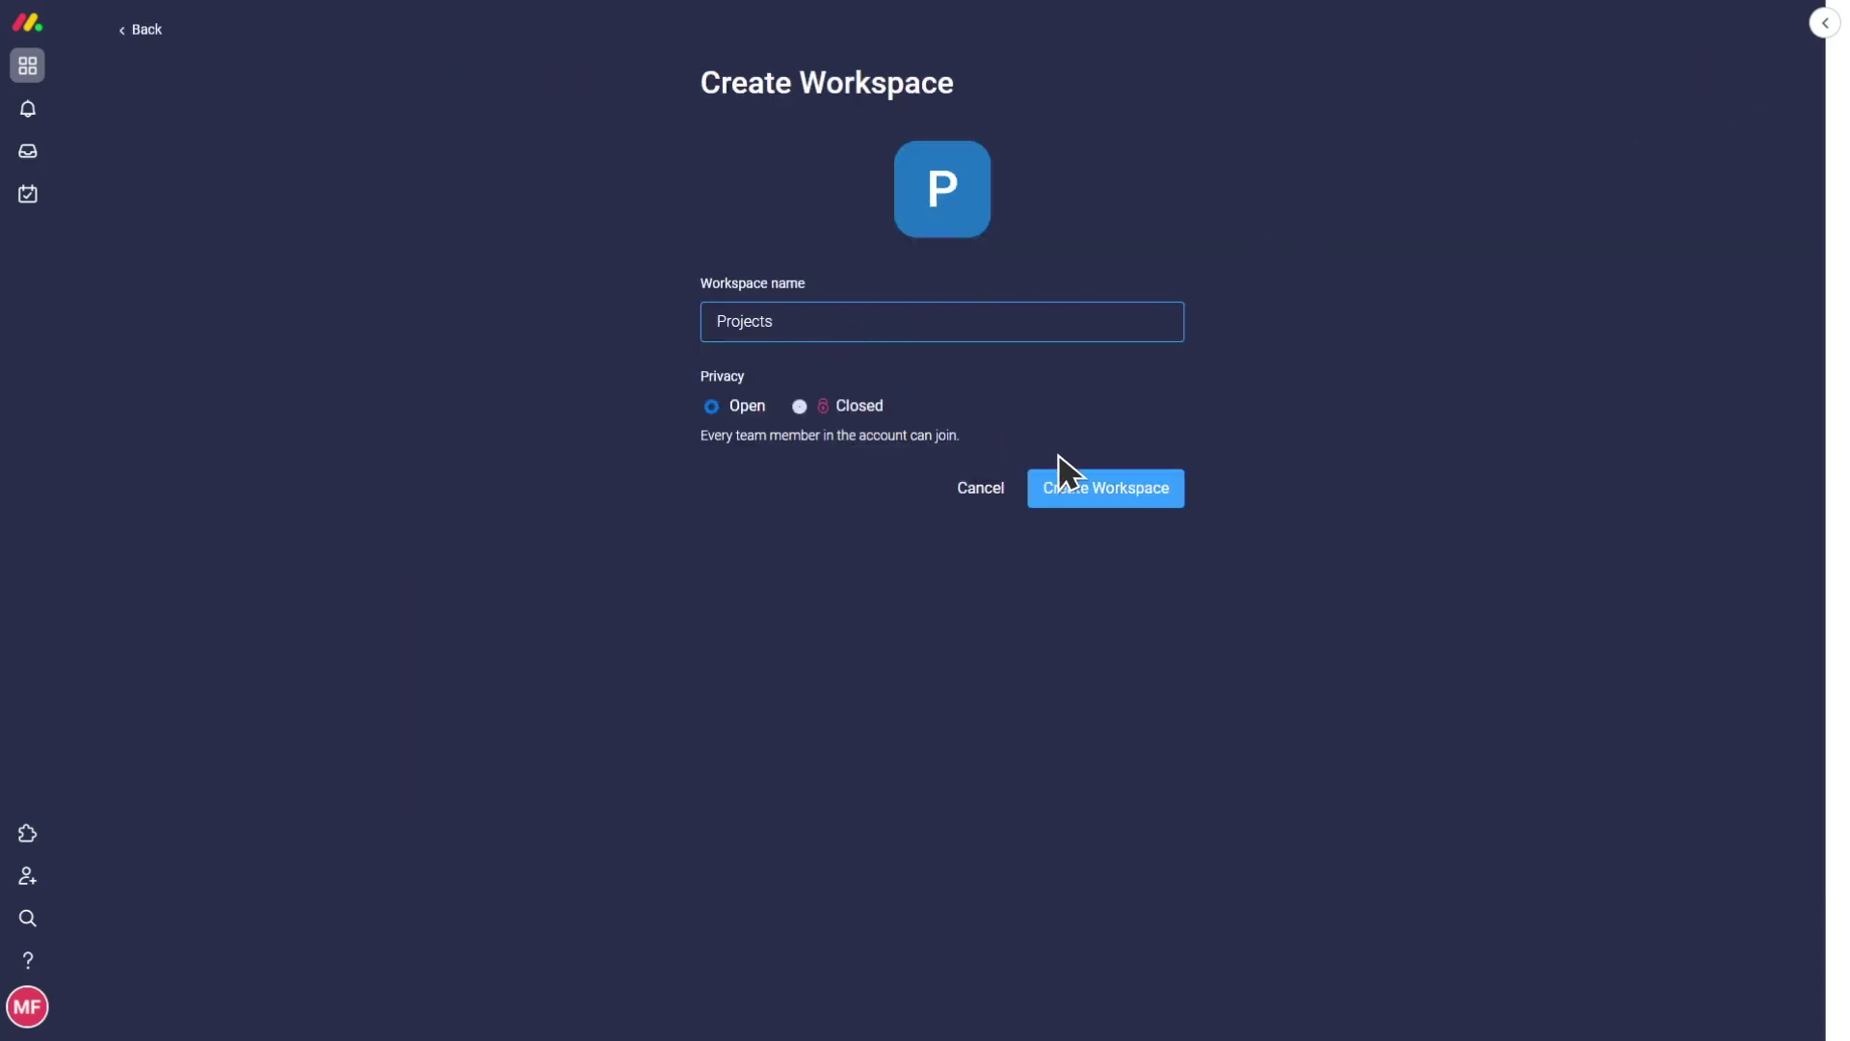
left_click(1115, 487)
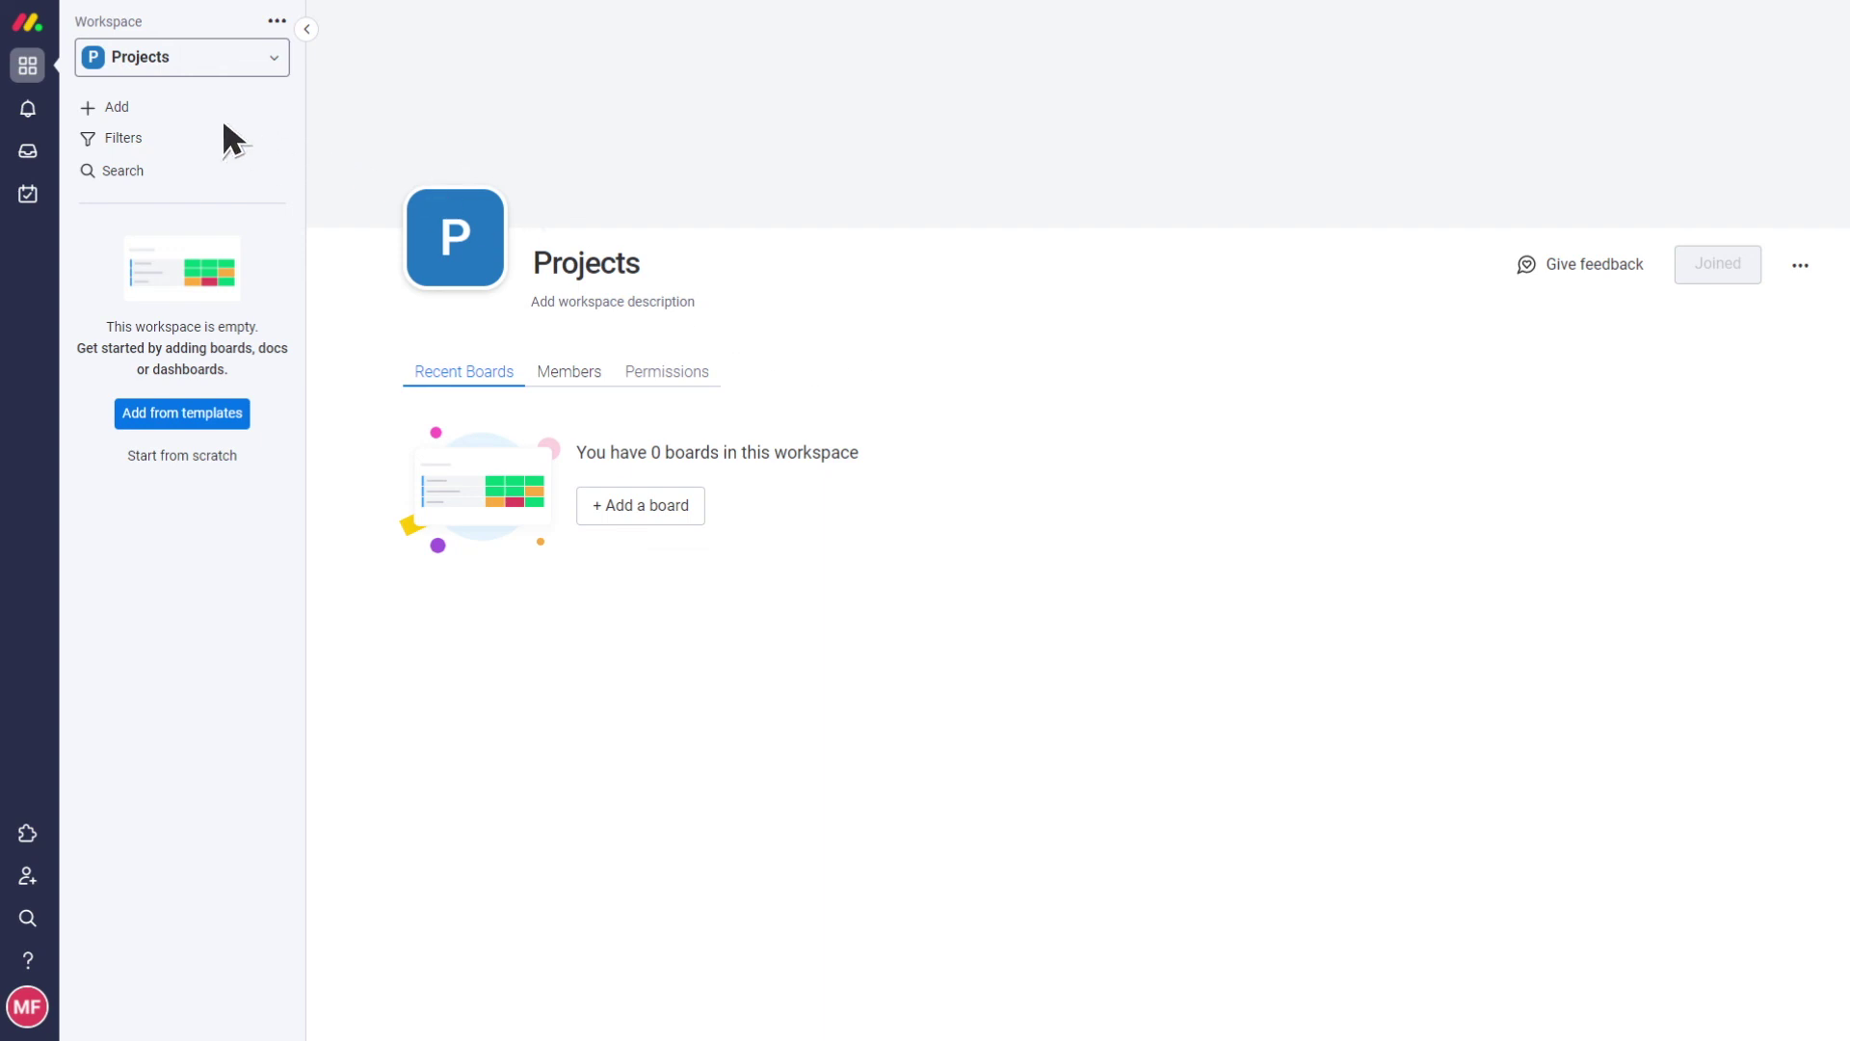
Step: Add a folder called New Folder with a subfolder named Sub Folder inside it
left_click(150, 108)
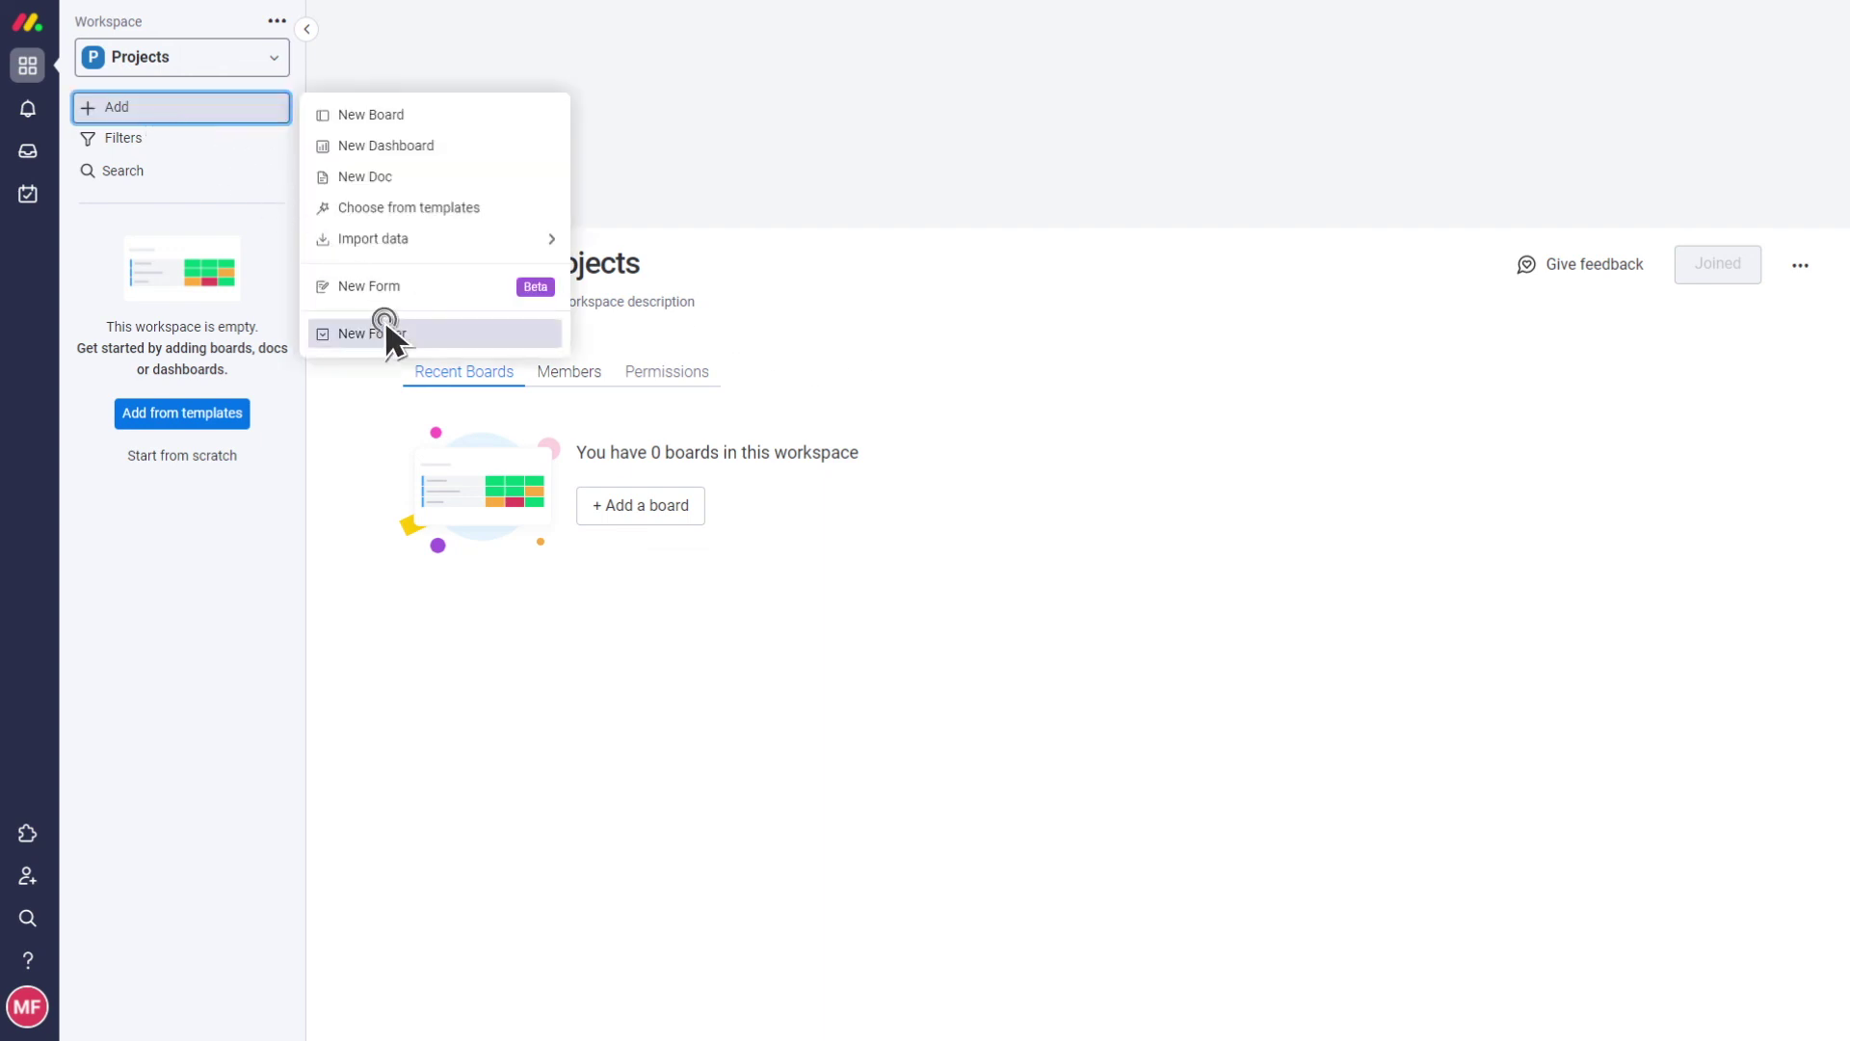
left_click(377, 330)
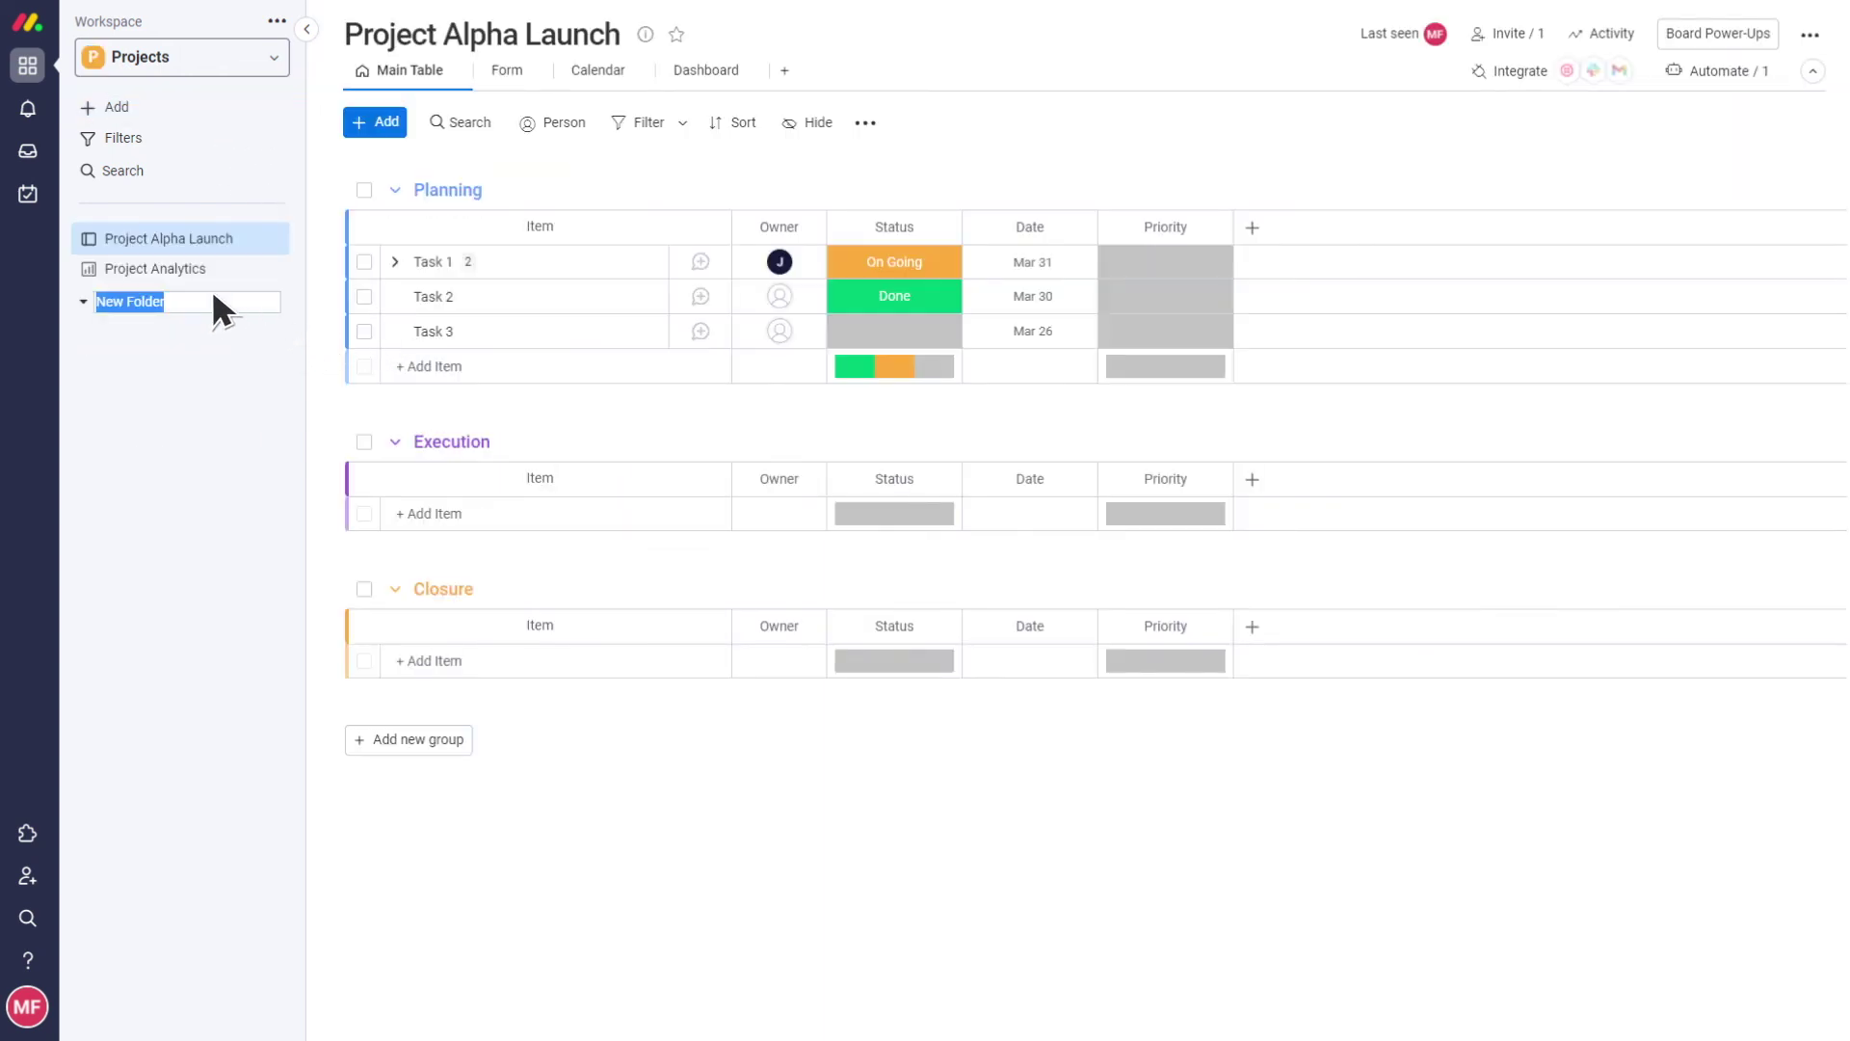
right_click(213, 299)
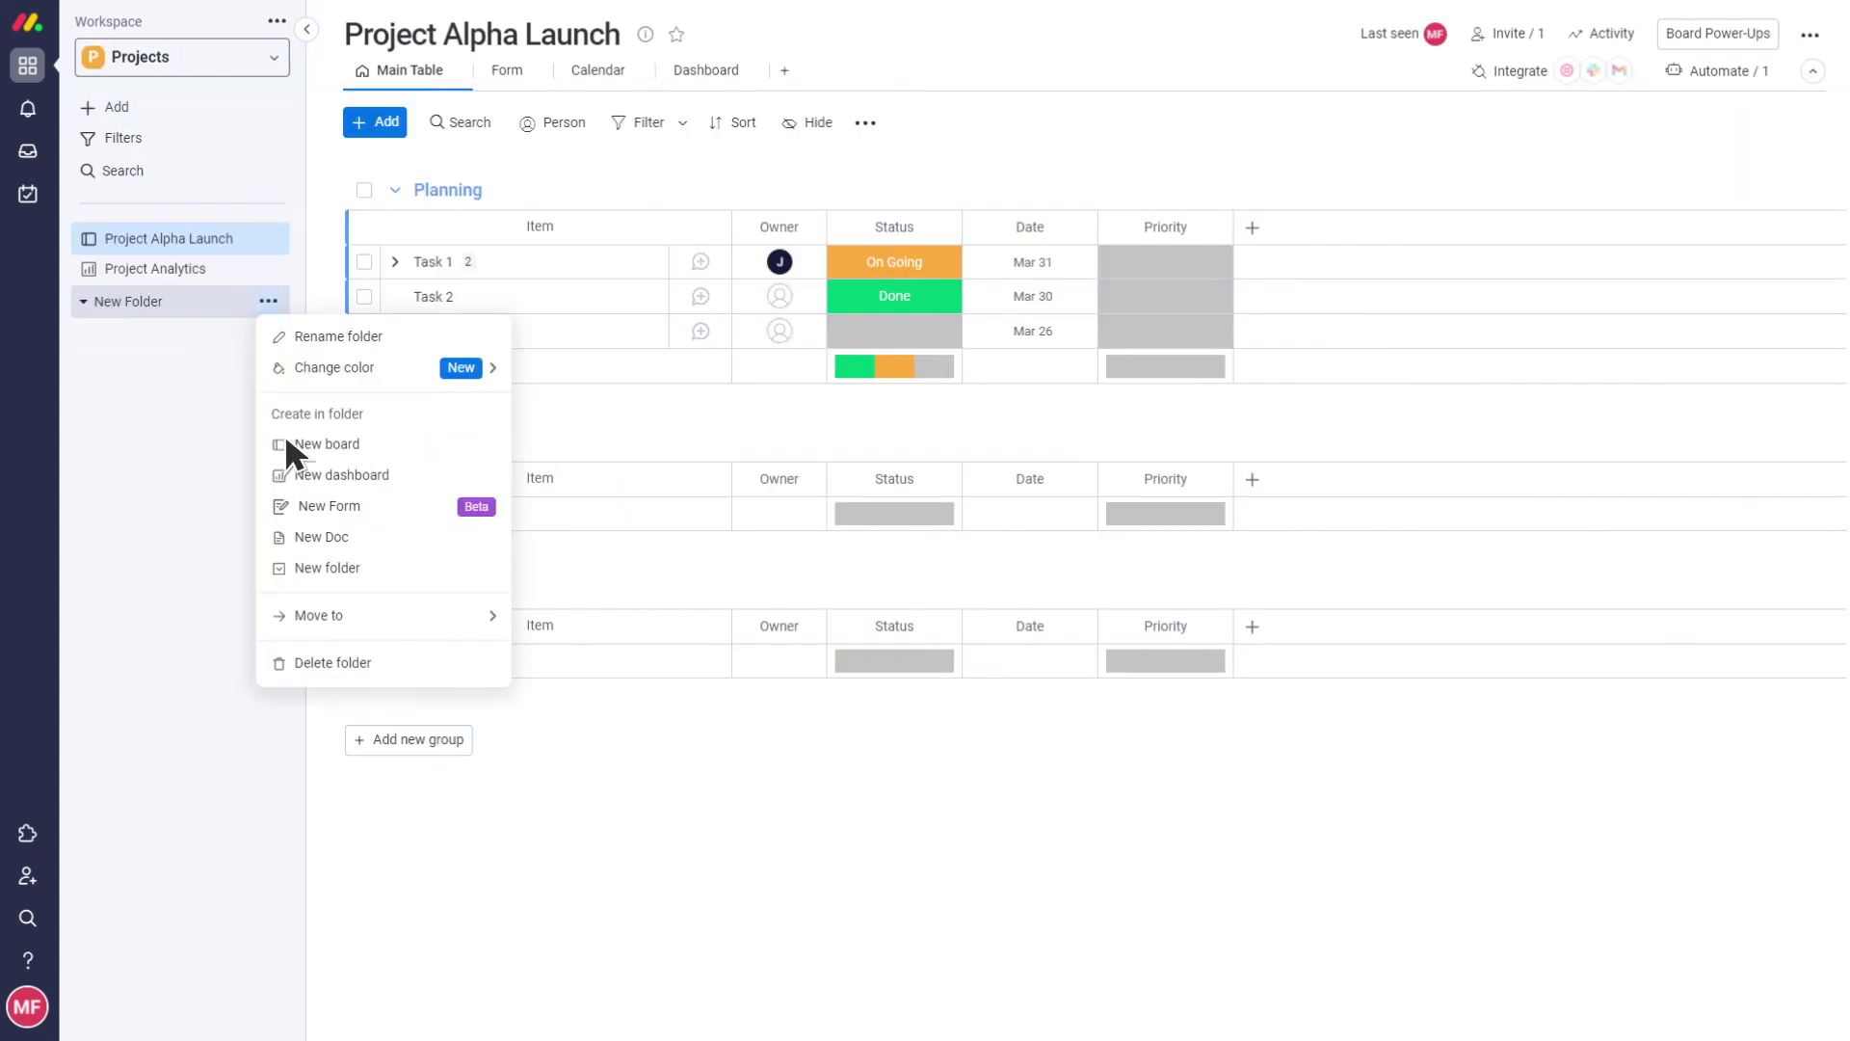
left_click(351, 567)
type("Sub Folder")
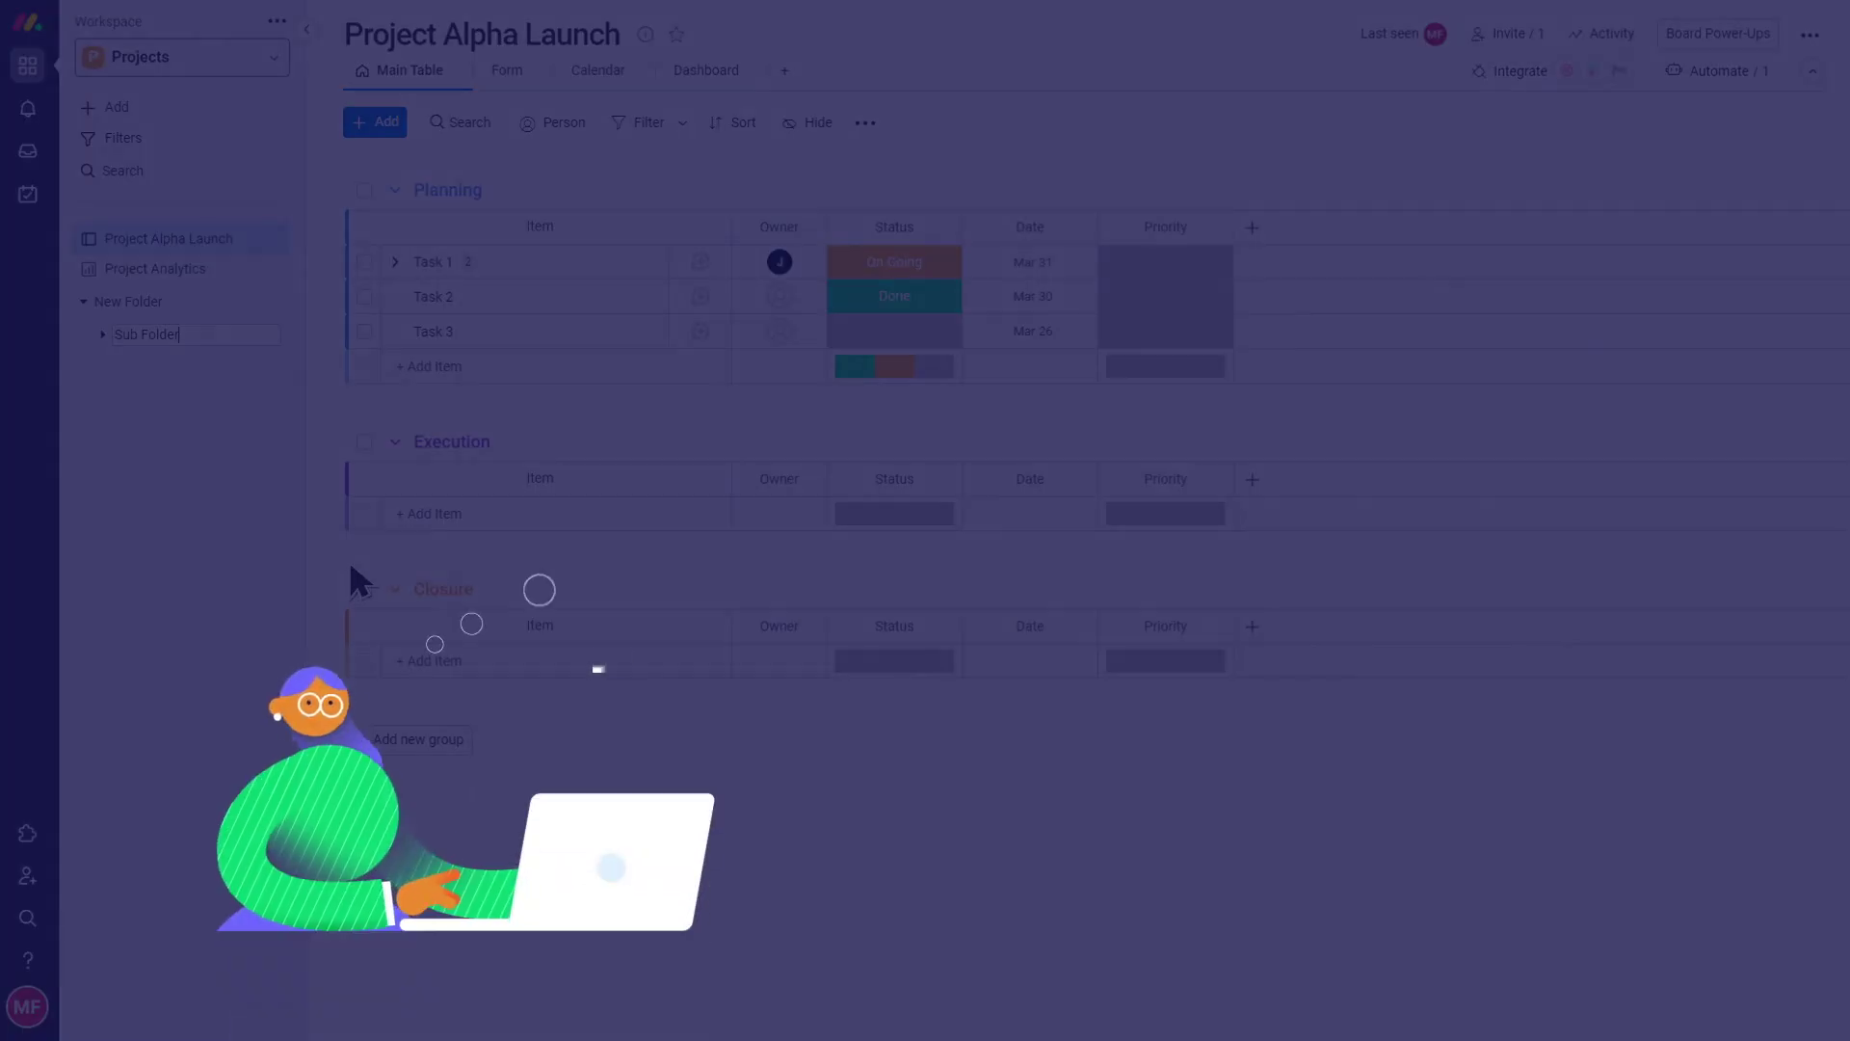